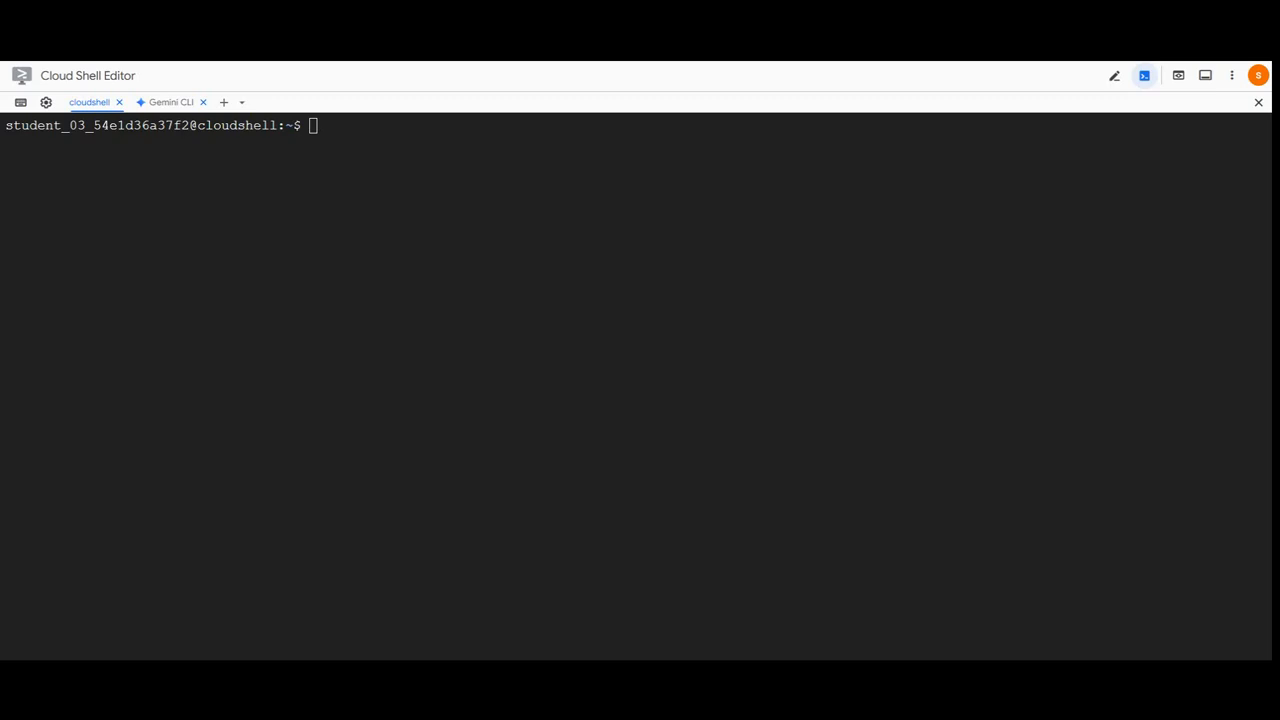
Step: Set the active gcloud project to qwiklabs-gcp-04-fd16febd9ed0 and create the service identity for dataprep.googleapis.com
{"action": "left_click", "coordinate": [271, 340]}
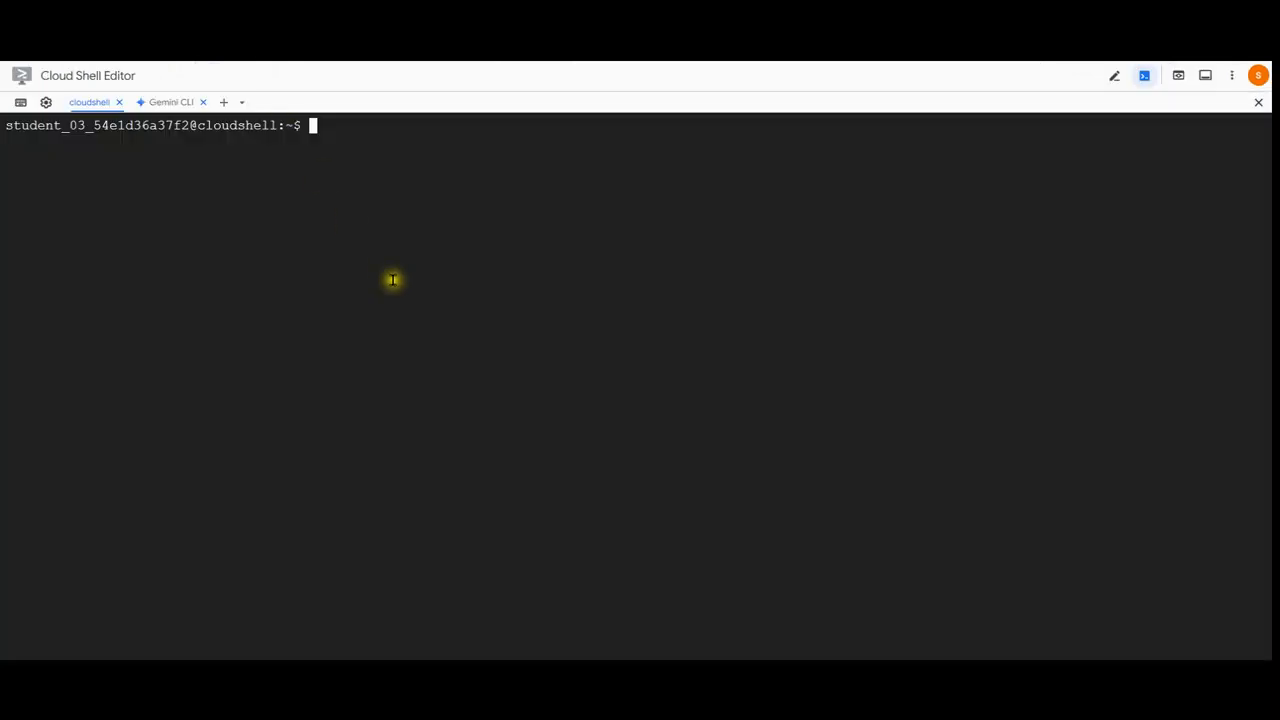
{"action": "left_click", "coordinate": [391, 280]}
{"action": "type", "text": "gcloud config set project qwiklabs-gcp-04-fd16febd9ed0"}
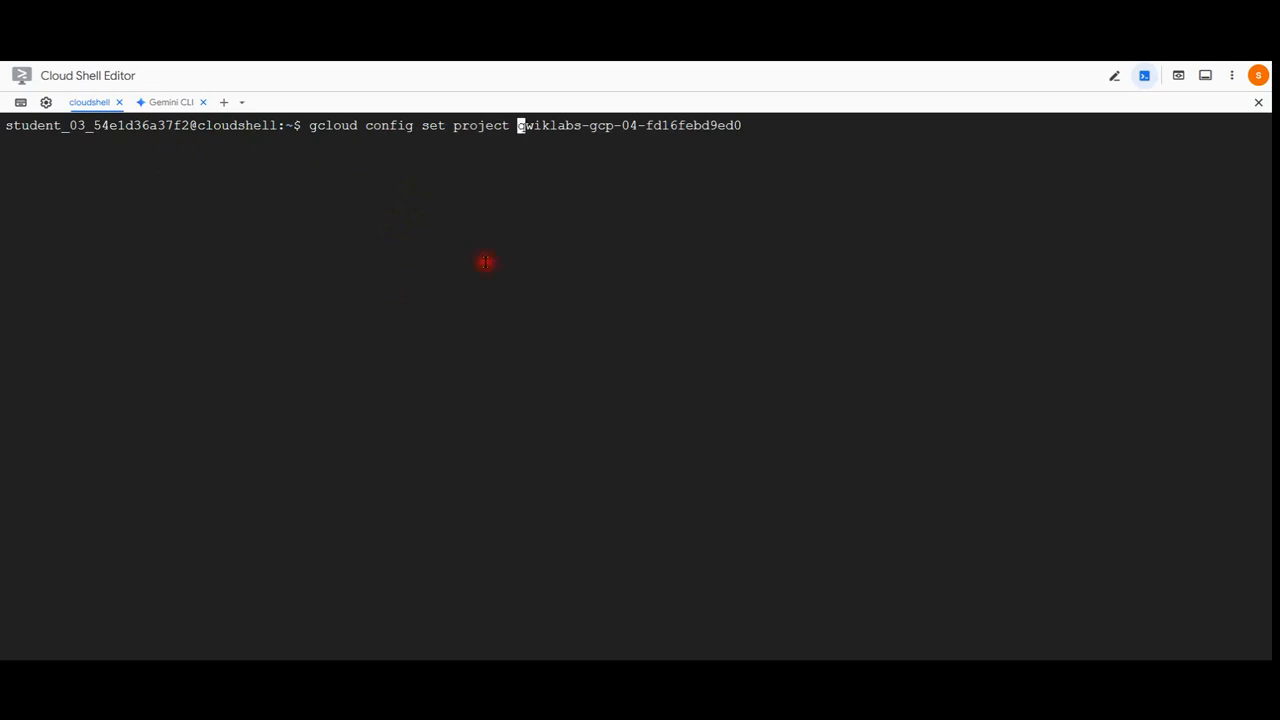
{"action": "key", "text": "Return"}
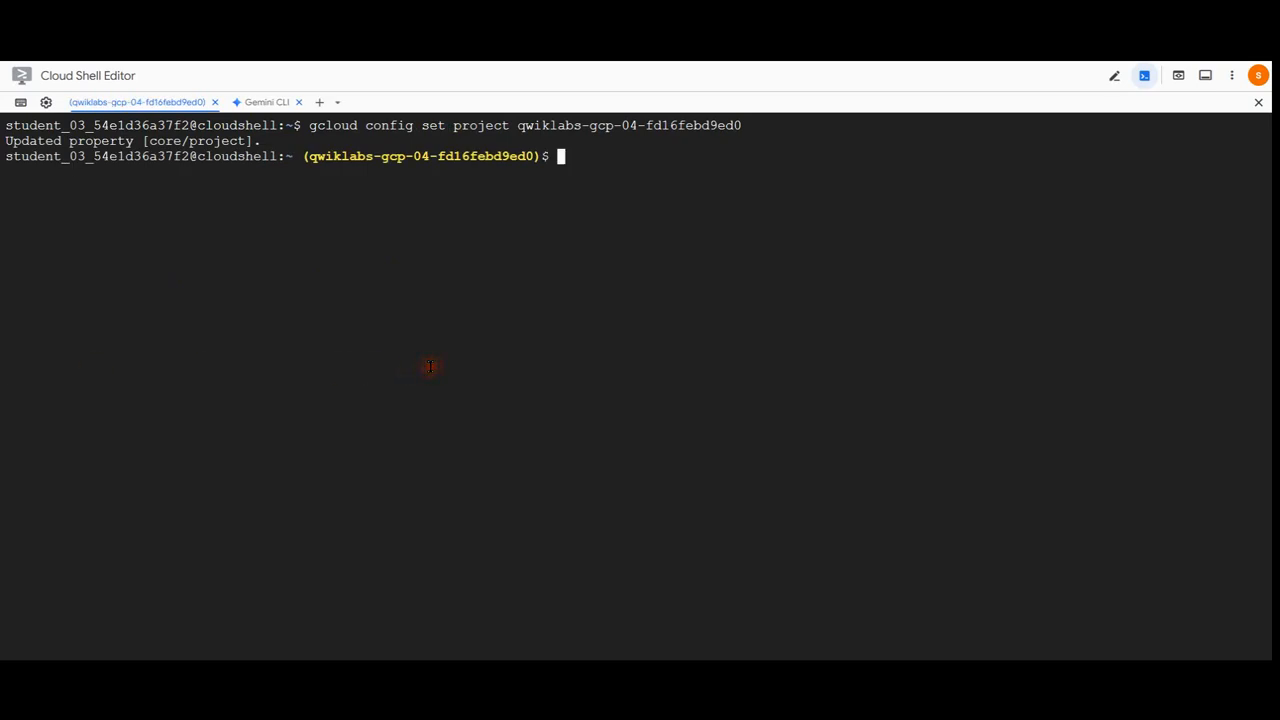
{"action": "type", "text": "gcloud beta services identity create --service=dataprep.googleapis.com"}
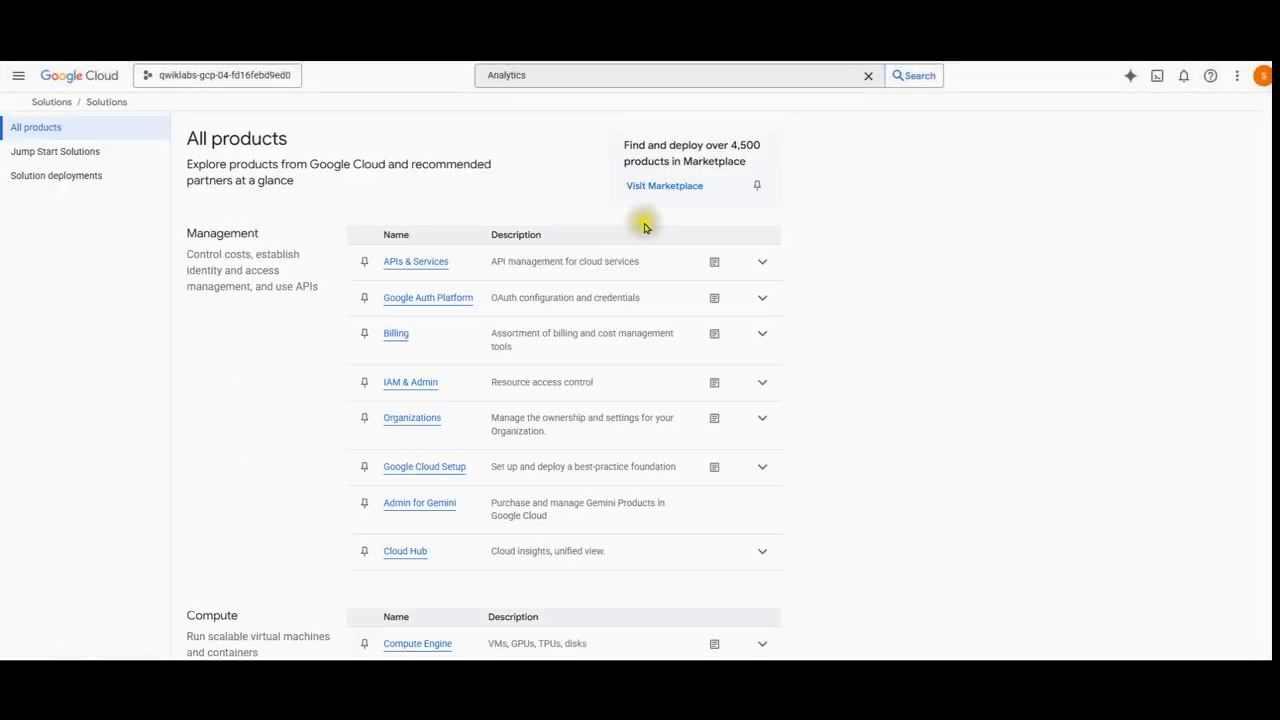
Step: Open Alteryx Designer Cloud from the Analytics category of the Google Cloud product list
{"action": "scroll", "coordinate": [443, 452], "scroll_direction": "down", "scroll_amount": 2}
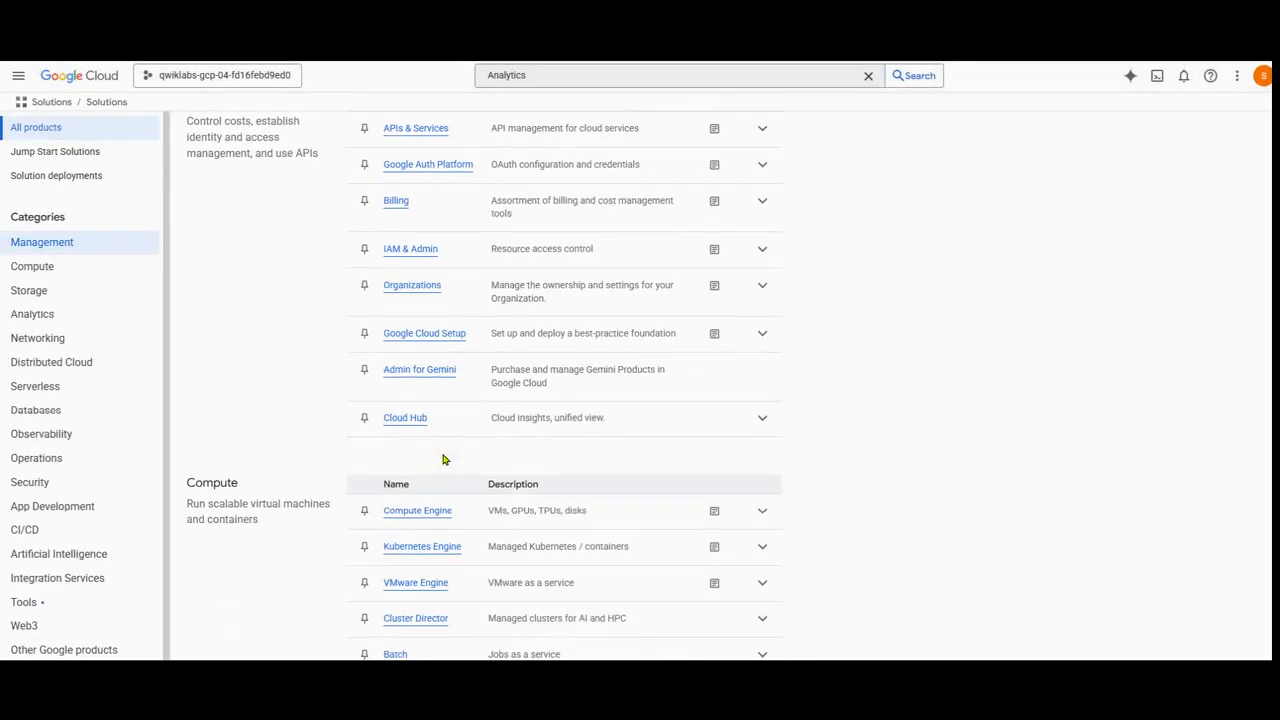
{"action": "scroll", "coordinate": [445, 460], "scroll_direction": "up", "scroll_amount": 1}
{"action": "scroll", "coordinate": [445, 460], "scroll_direction": "down", "scroll_amount": 12}
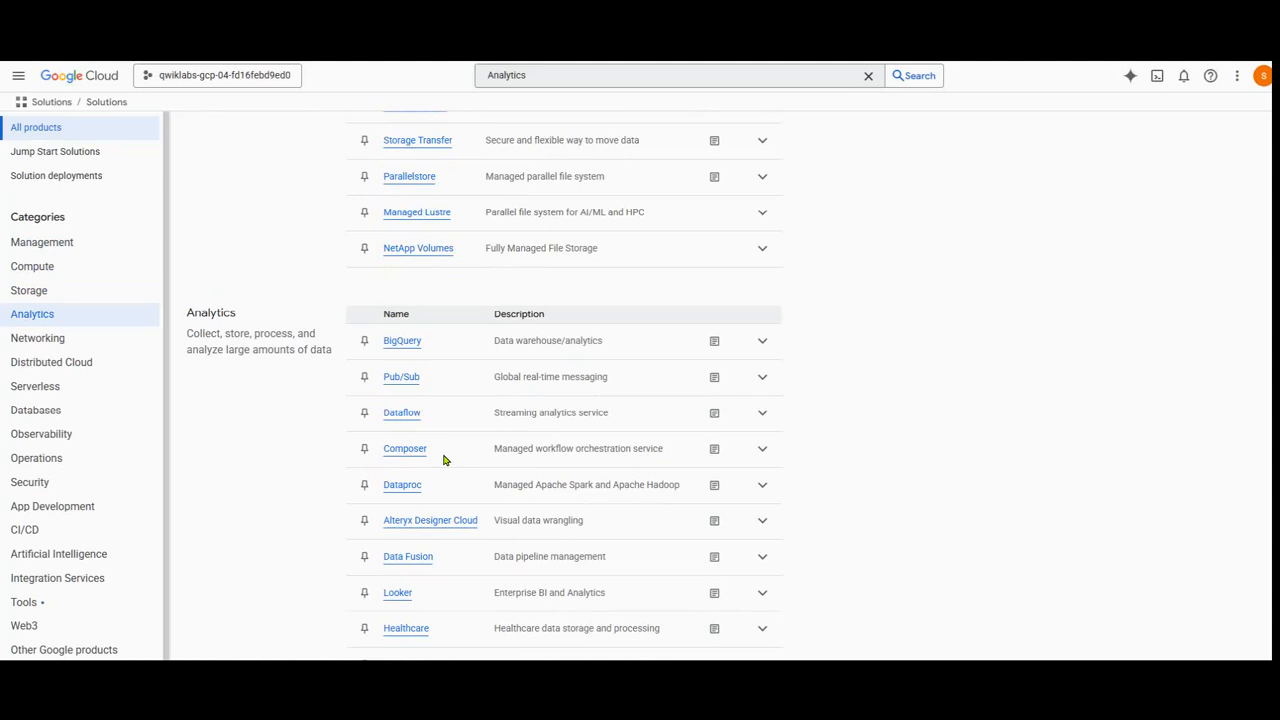
{"action": "scroll", "coordinate": [444, 458], "scroll_direction": "down", "scroll_amount": 1}
{"action": "left_click", "coordinate": [443, 460]}
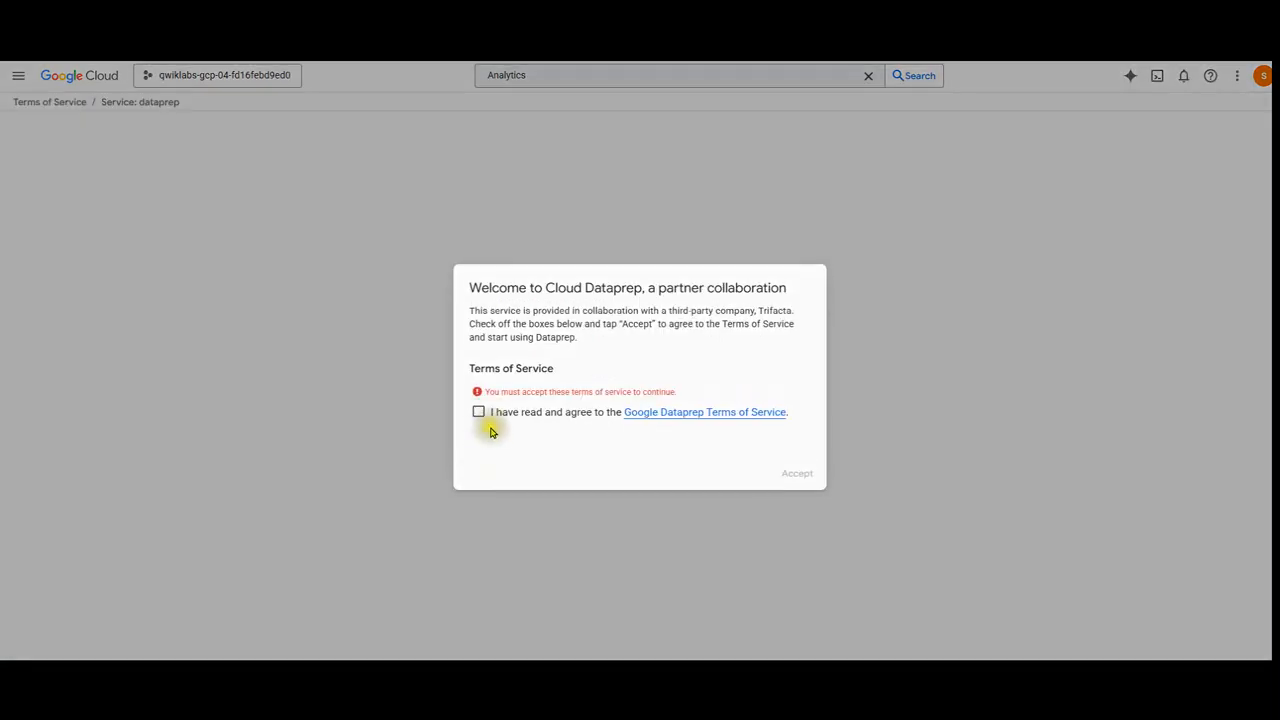
Step: Accept the Google Dataprep Terms of Service and agree to share account information with Trifacta
{"action": "left_click", "coordinate": [479, 402]}
{"action": "left_click", "coordinate": [797, 466]}
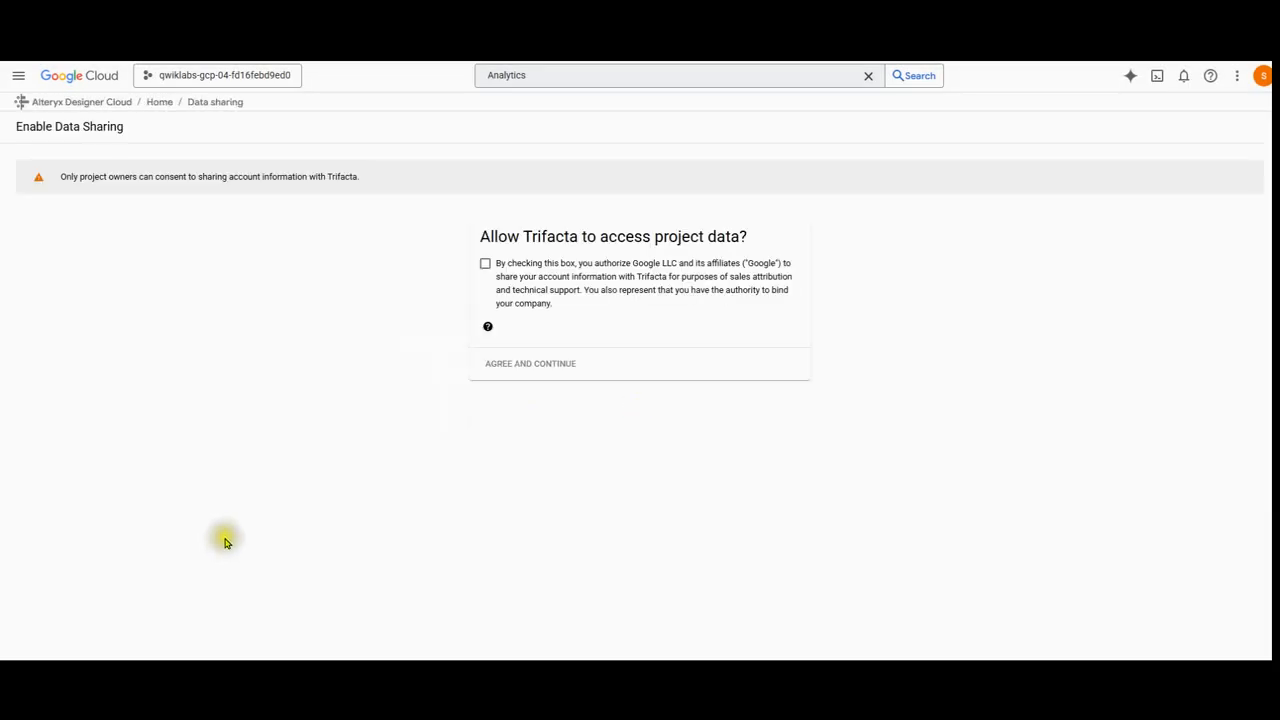
{"action": "left_click", "coordinate": [485, 265]}
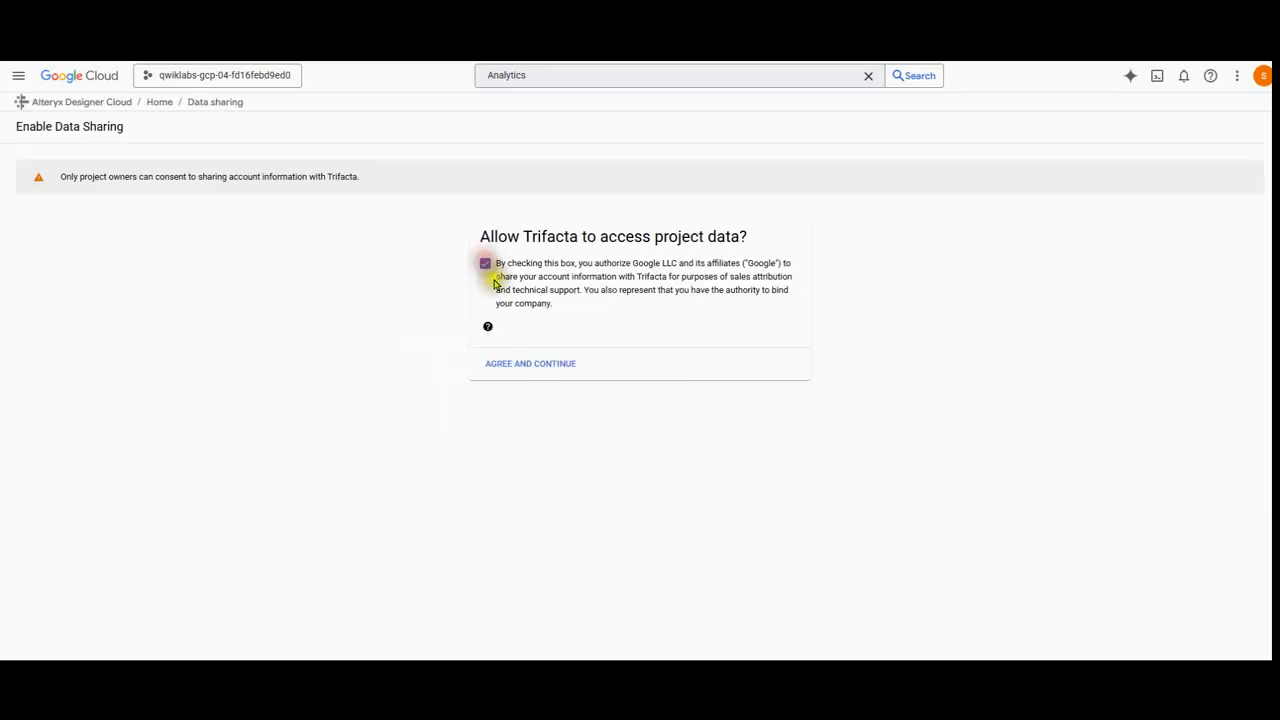
{"action": "left_click", "coordinate": [523, 364]}
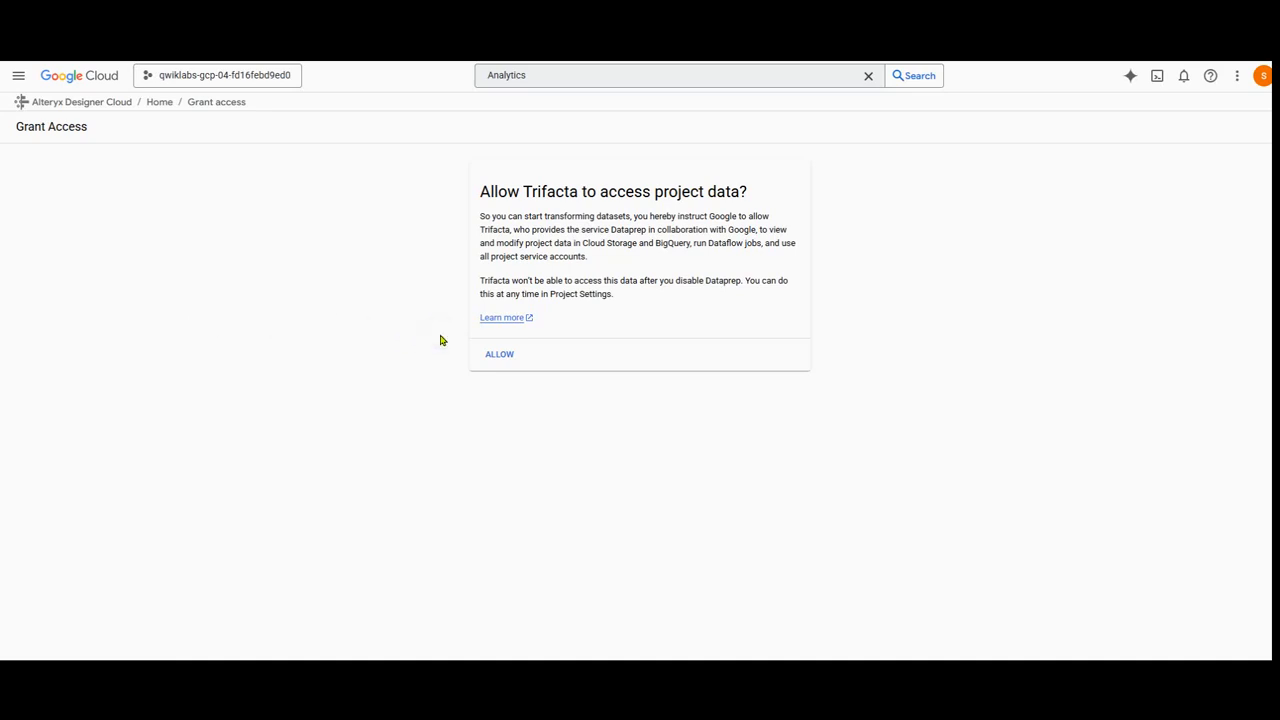
Step: Allow Trifacta to access the project data and authorize Cloud Dataprep by Trifacta on the student's Google Account
{"action": "left_click", "coordinate": [499, 355]}
{"action": "left_click", "coordinate": [518, 356]}
{"action": "left_click", "coordinate": [887, 505]}
{"action": "left_click", "coordinate": [877, 503]}
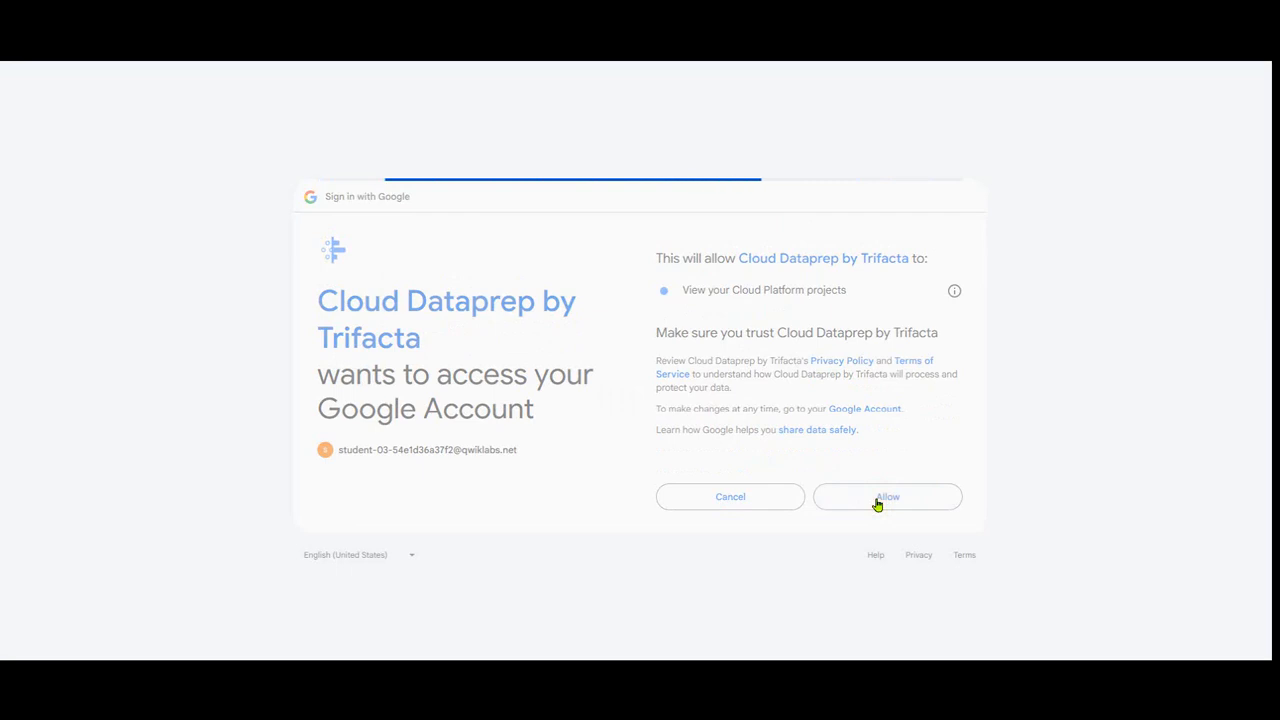
Step: Accept the Trifacta Terms of Service and complete the first-time Dataprep setup with the default storage location
{"action": "left_click", "coordinate": [477, 426]}
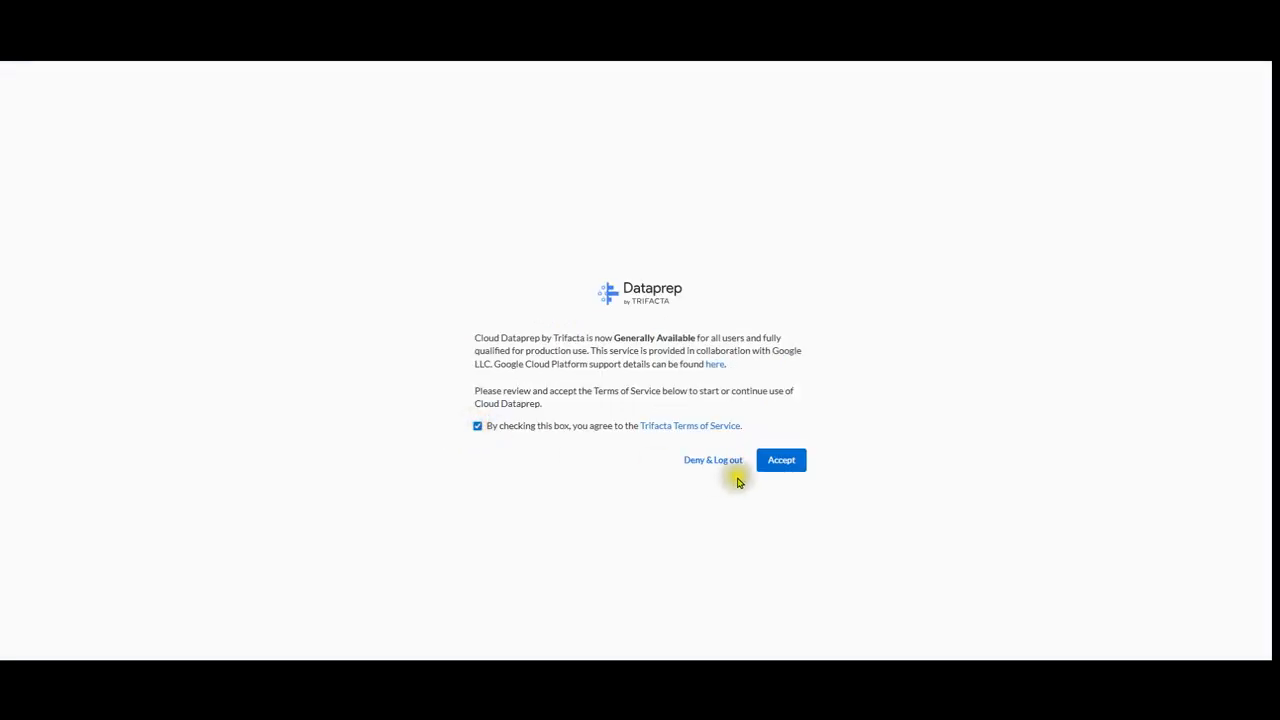
{"action": "left_click", "coordinate": [788, 466]}
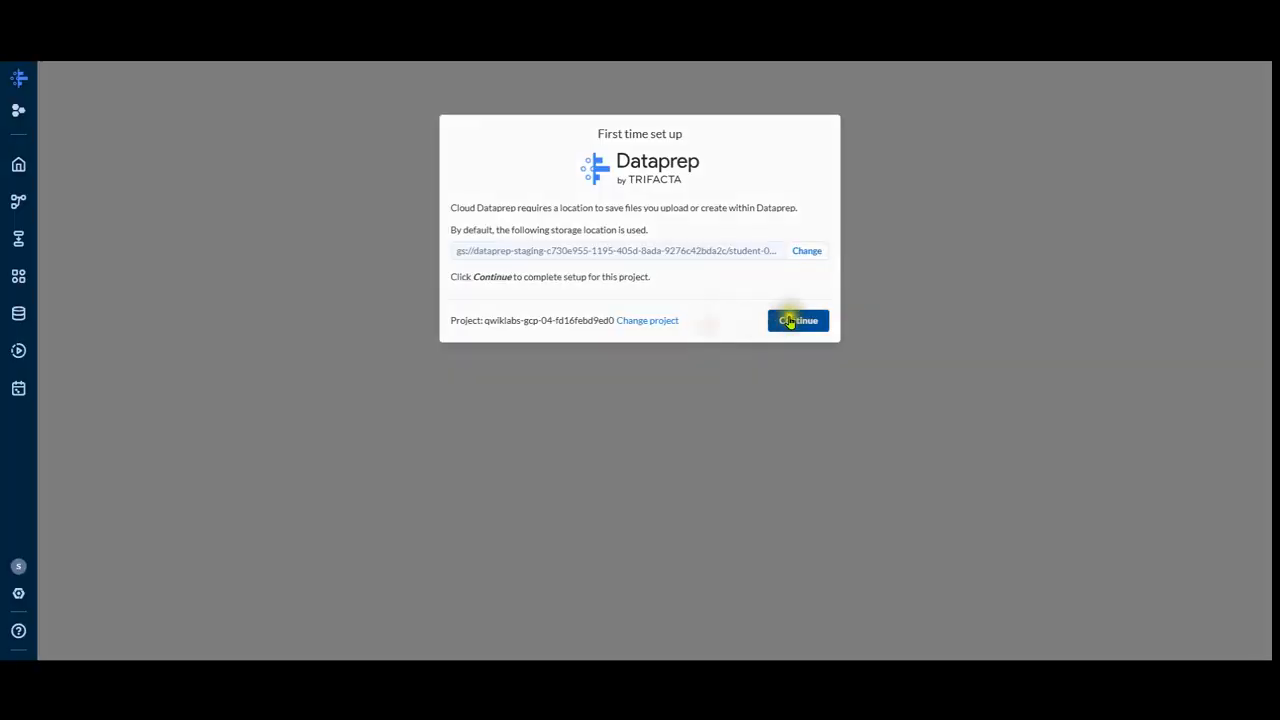
{"action": "left_click", "coordinate": [790, 321]}
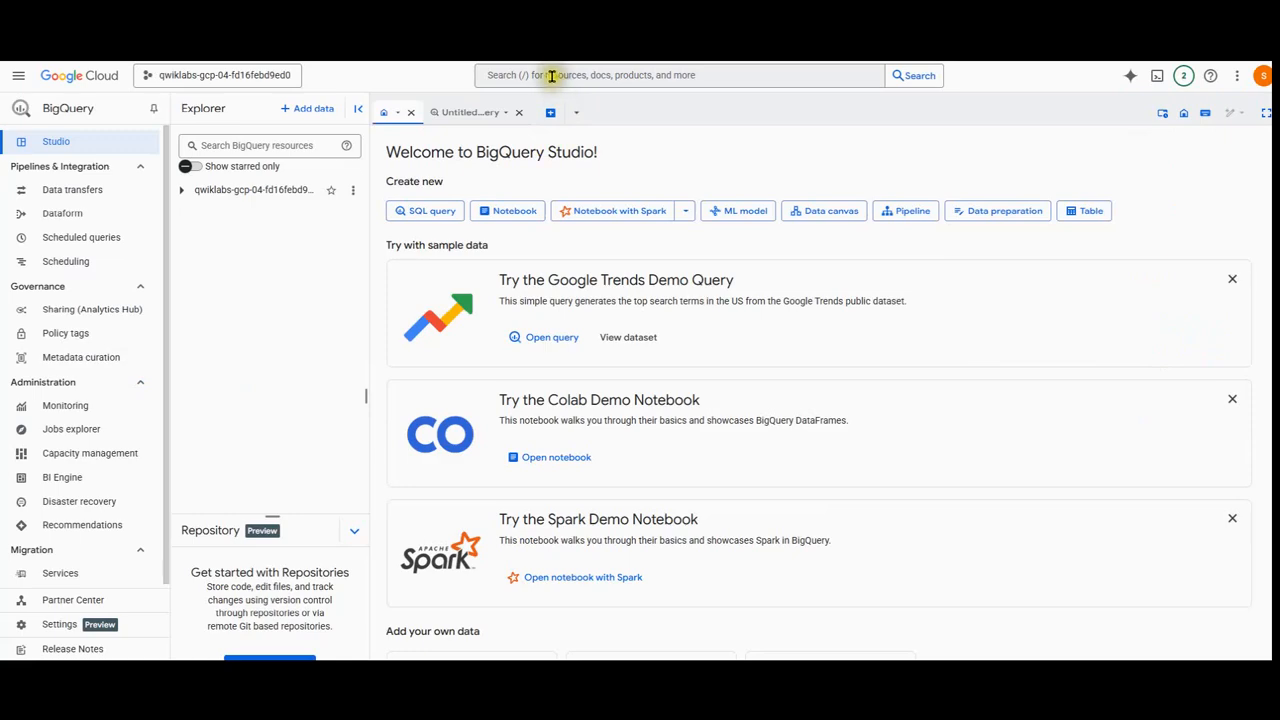
Step: Search the Google Cloud console for BigQuery and bring up the untitled query editor in BigQuery Studio
{"action": "left_click", "coordinate": [551, 76]}
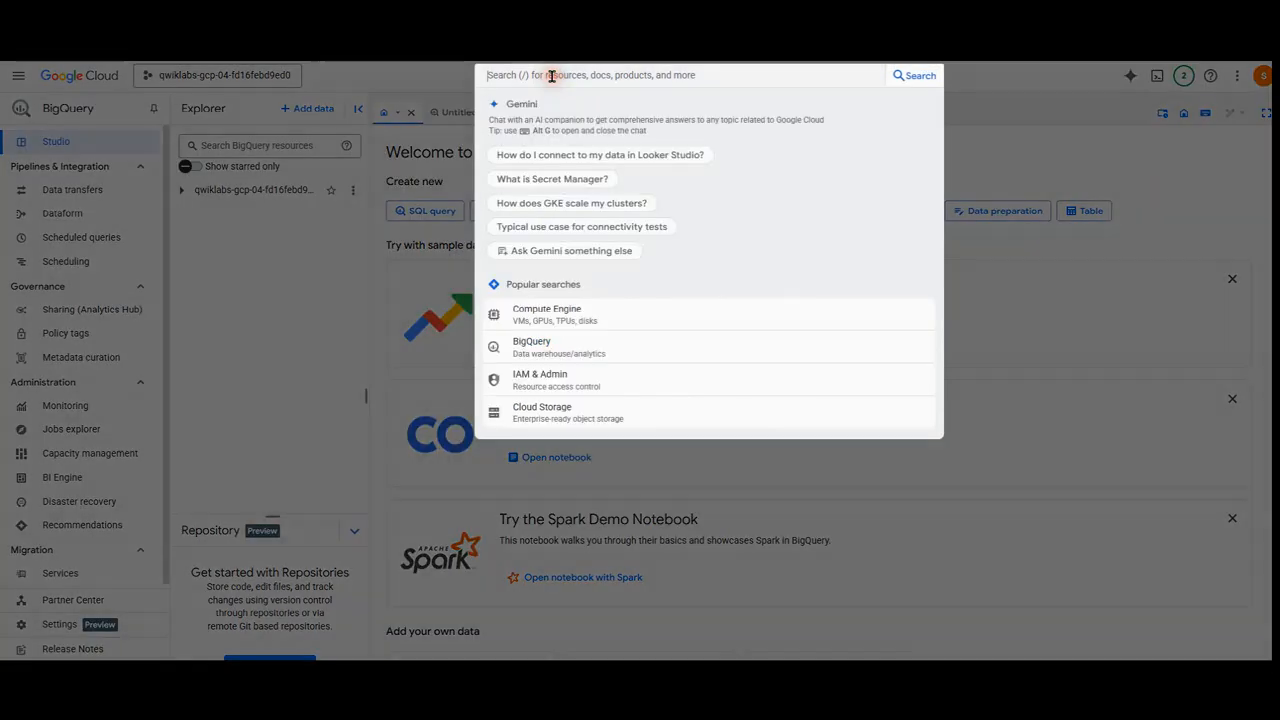
{"action": "type", "text": "bigquer"}
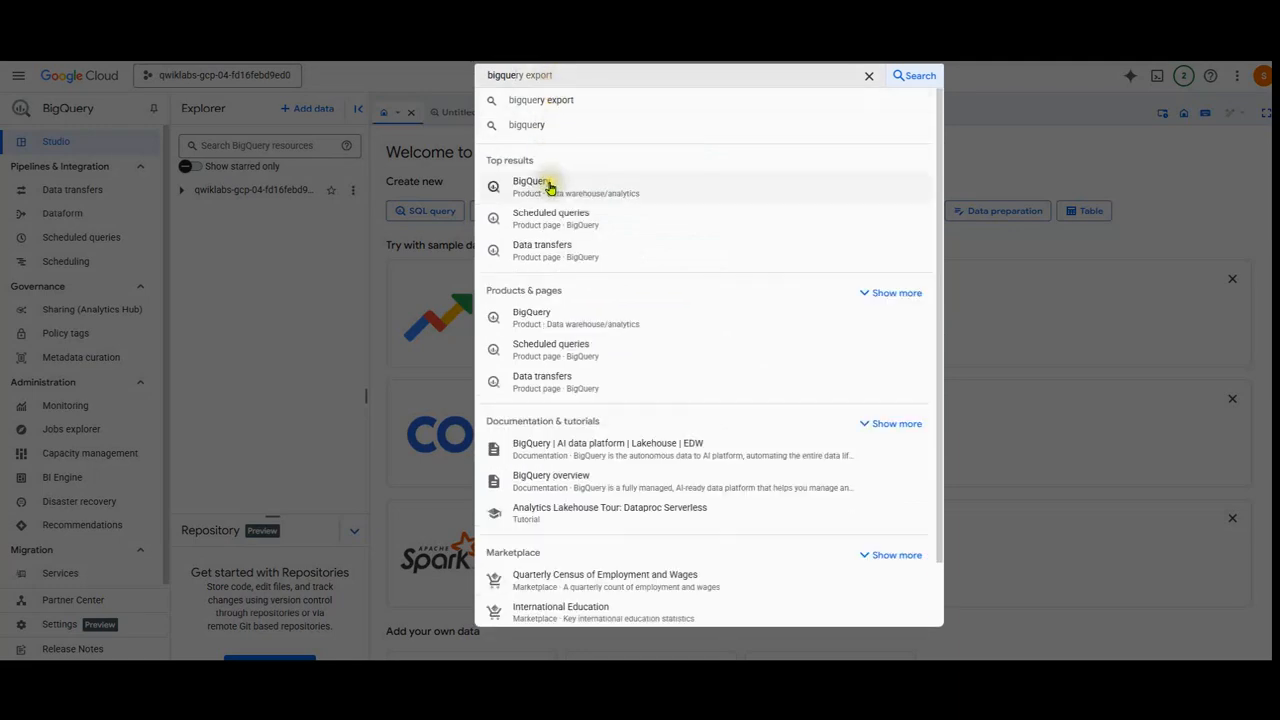
{"action": "left_click", "coordinate": [300, 277]}
{"action": "left_click", "coordinate": [494, 119]}
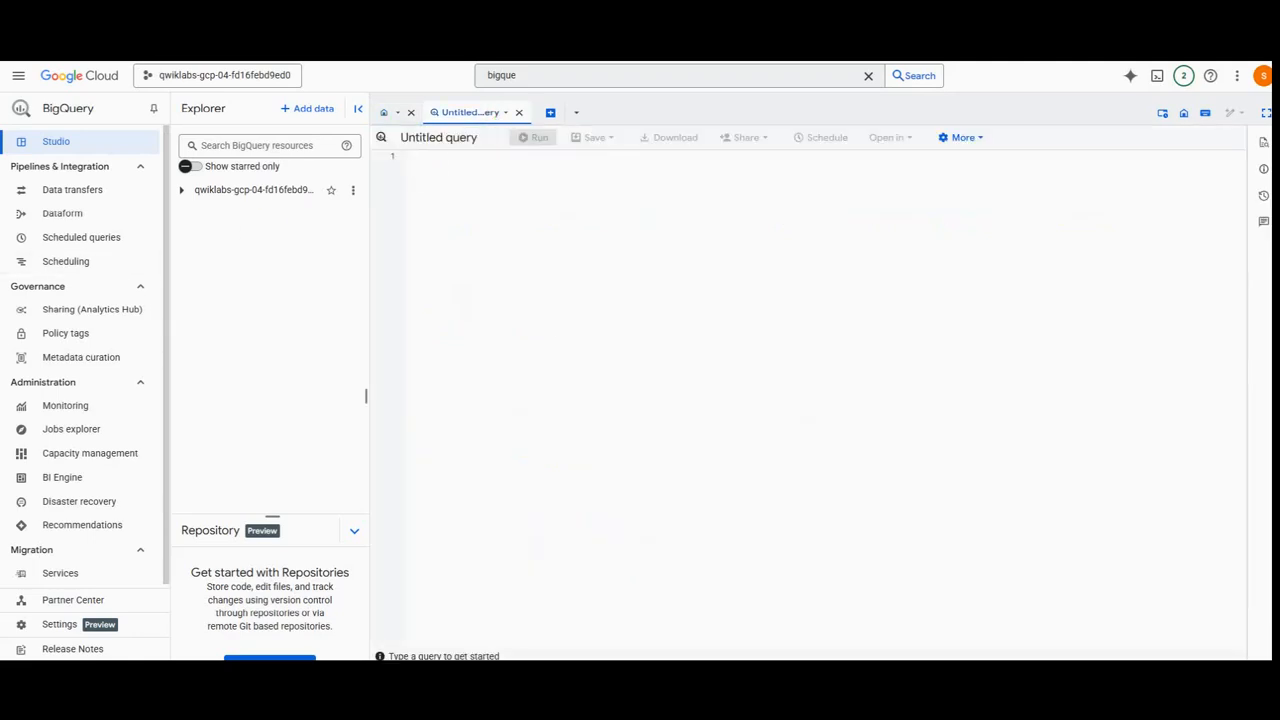
Step: Create a dataset with the ID ecommerce in the project, keeping the US multi-region location
{"action": "left_click", "coordinate": [352, 190]}
{"action": "left_click", "coordinate": [371, 213]}
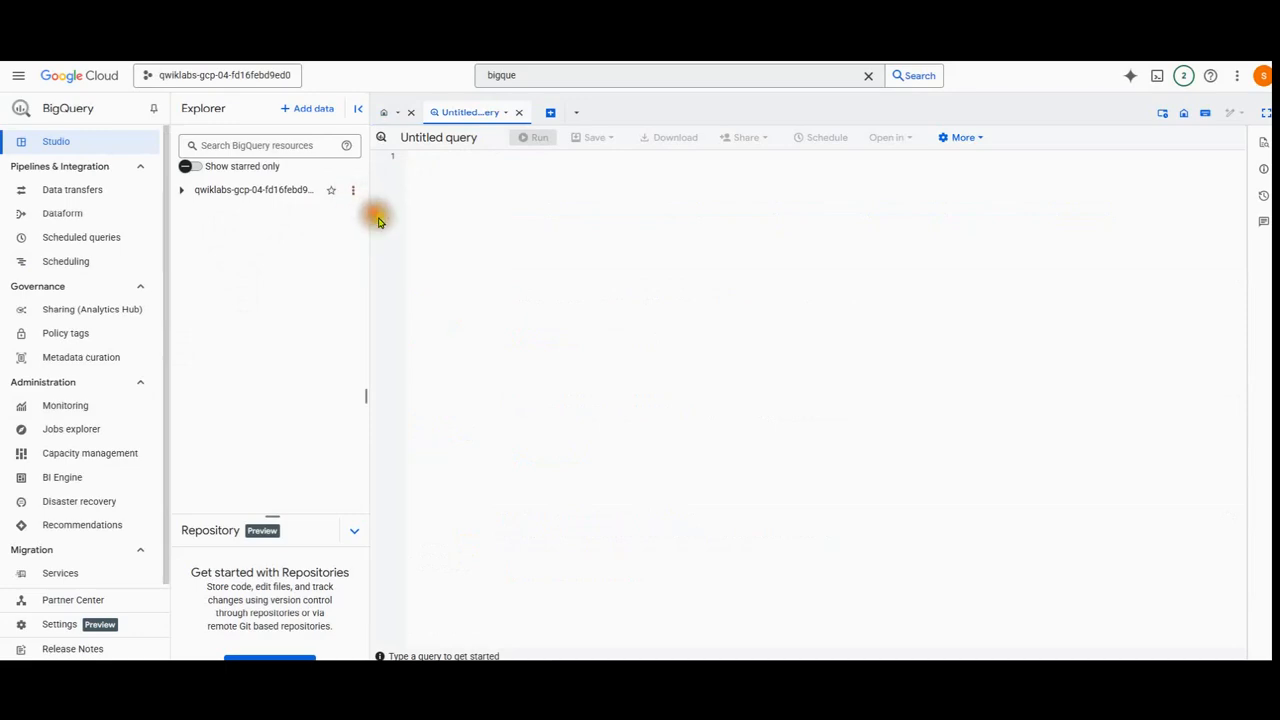
{"action": "left_click", "coordinate": [912, 165]}
{"action": "type", "text": "ecommerce"}
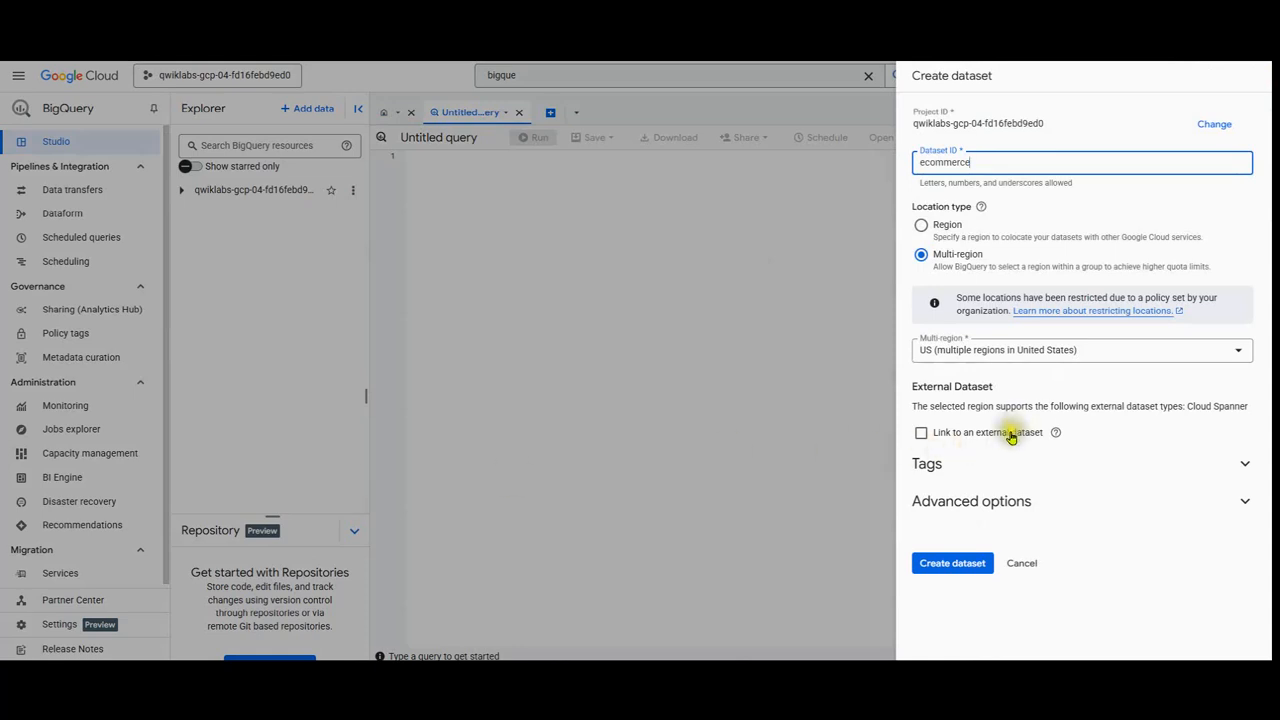
{"action": "left_click", "coordinate": [953, 563]}
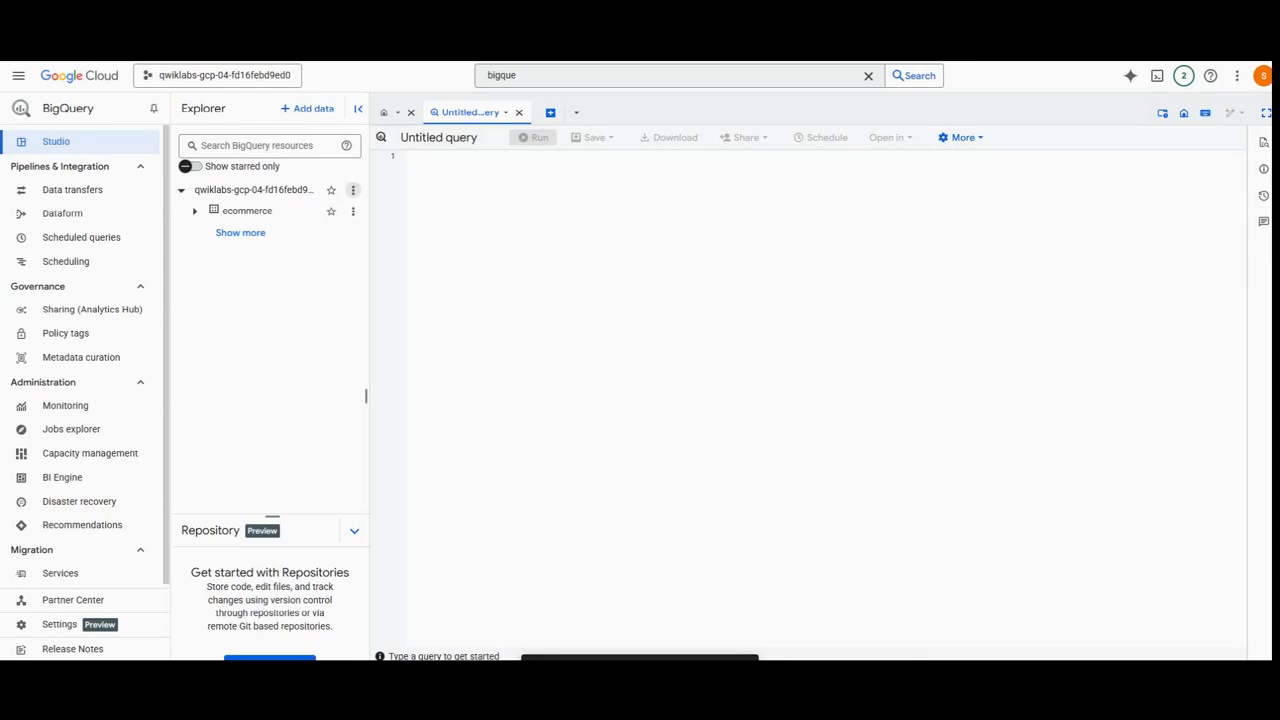
Step: Run a SQL query creating table ecommerce.all_sessions_raw_dataprep from data-to-insights.ecommerce.all_sessions_raw for date '20170801', described as "Raw data from analyst team to ingest into Cloud Dataprep"
{"action": "left_click", "coordinate": [597, 343]}
{"action": "type", "text": "#standardSQL CREATE OR REPLACE TABLE ecommerce.all_sessions_raw_dataprep OPTIONS(   description=\"Raw data from analyst team to ingest into Cloud Dataprep\" ) AS SELECT * FROM `data-to-insights.ecommerce.all_sessions_raw` WHERE date = '20170801'; # limiting to one day of data 56k rows for this lab"}
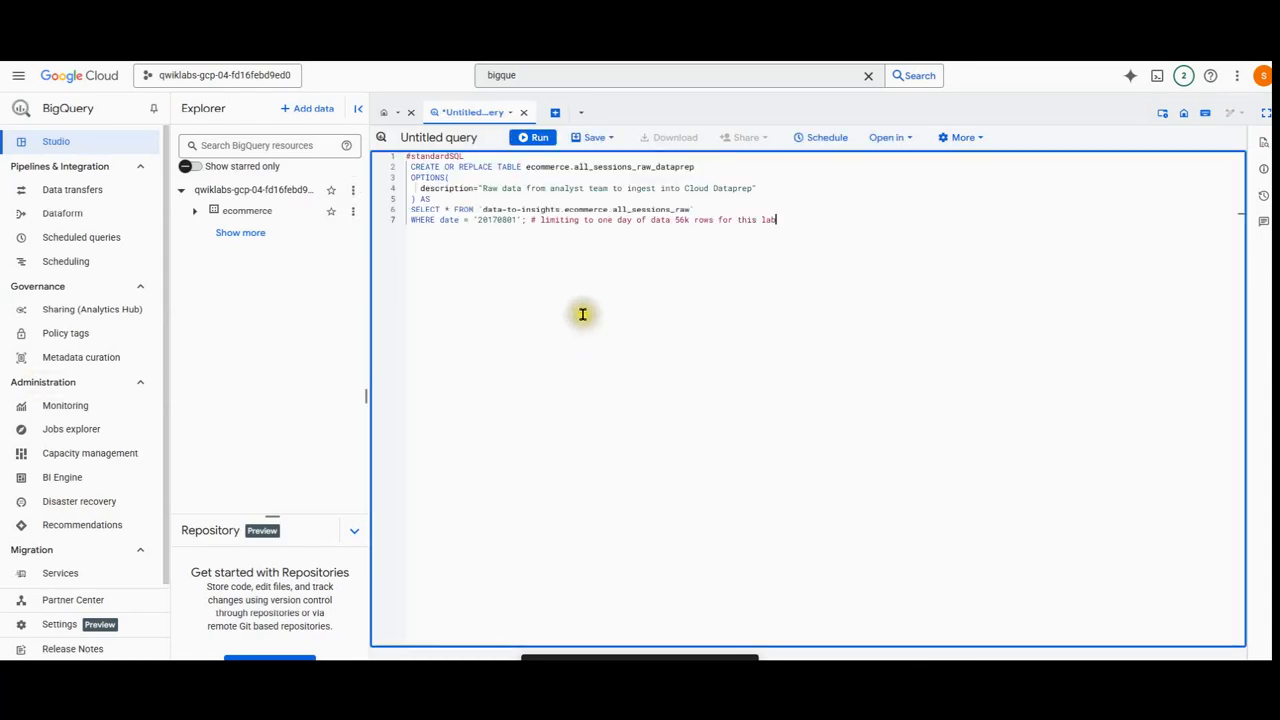
{"action": "key", "text": "ctrl+plus"}
{"action": "key", "text": "ctrl+plus"}
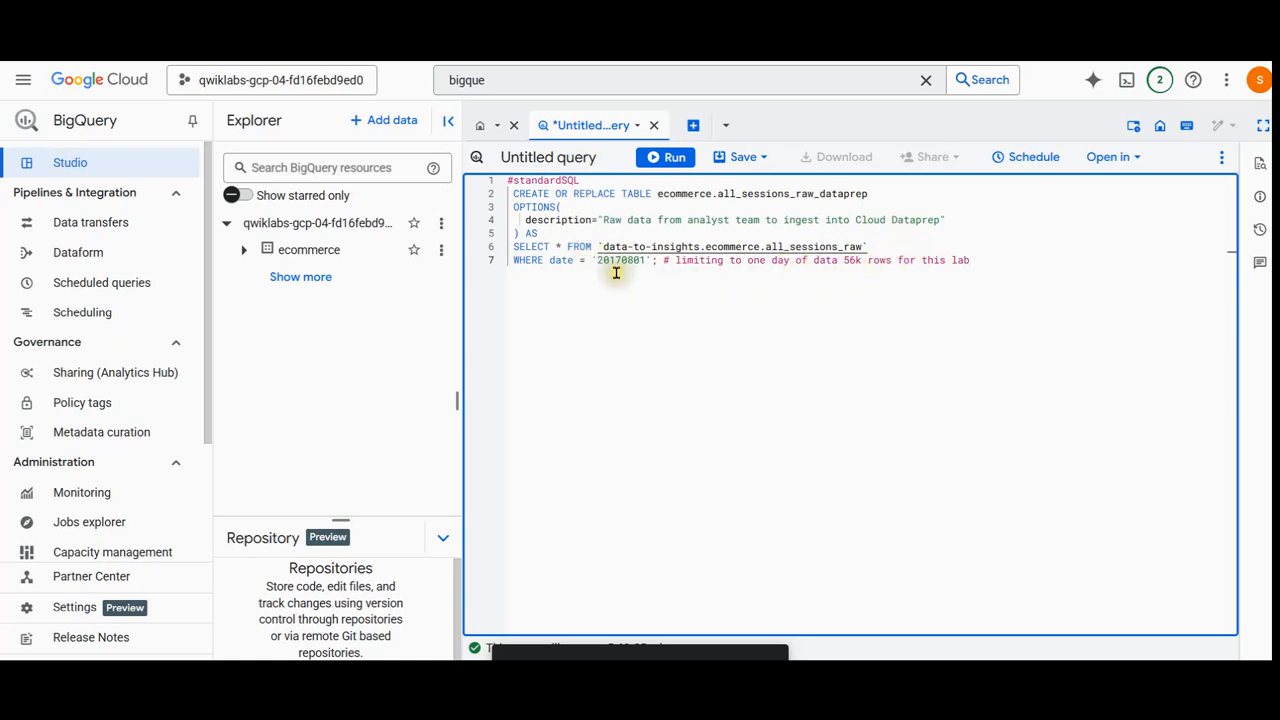
{"action": "left_click", "coordinate": [670, 159]}
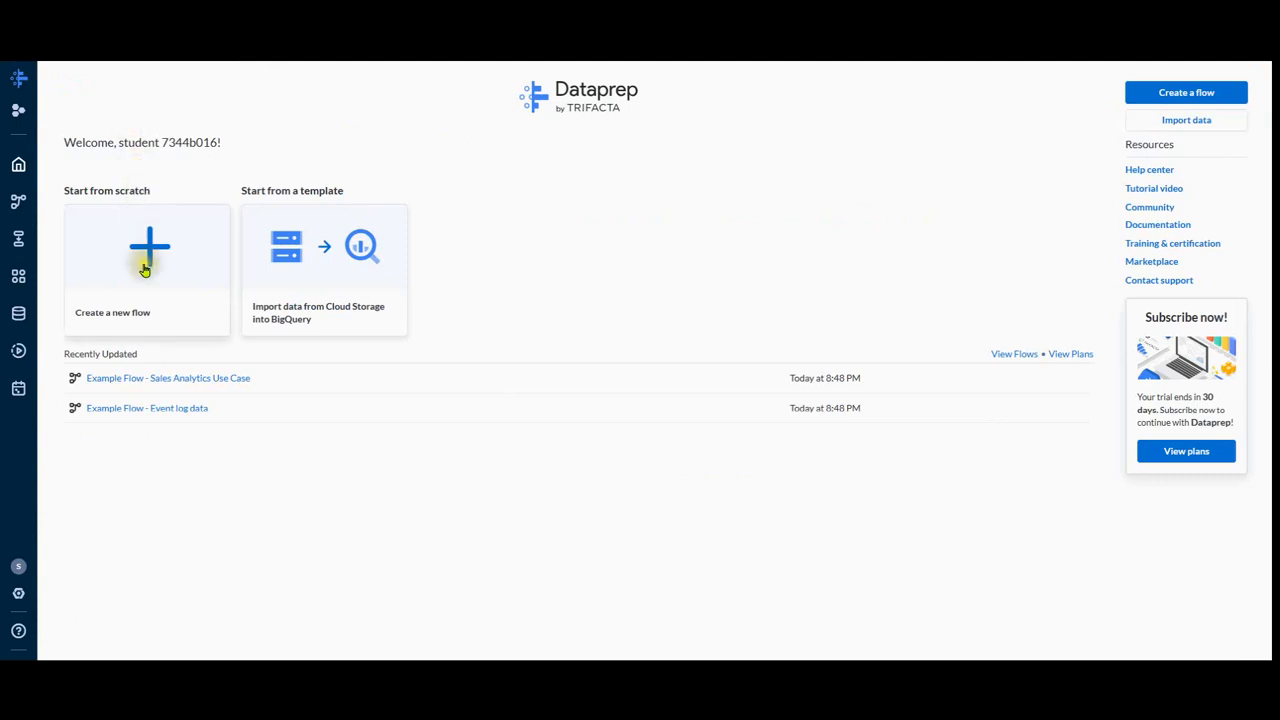
Step: Switch to Dataprep, create a new flow from scratch and name it Ecommerce Analytics Pipeline
{"action": "left_click", "coordinate": [143, 261]}
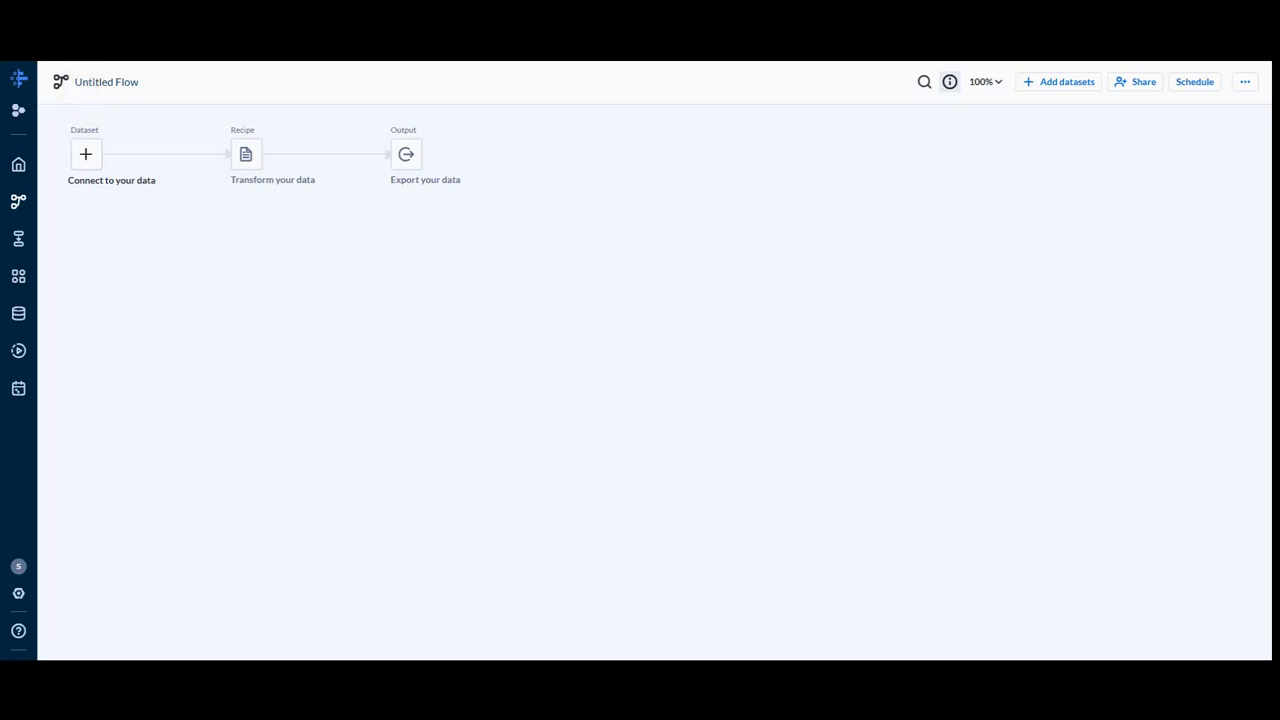
{"action": "left_click", "coordinate": [106, 82]}
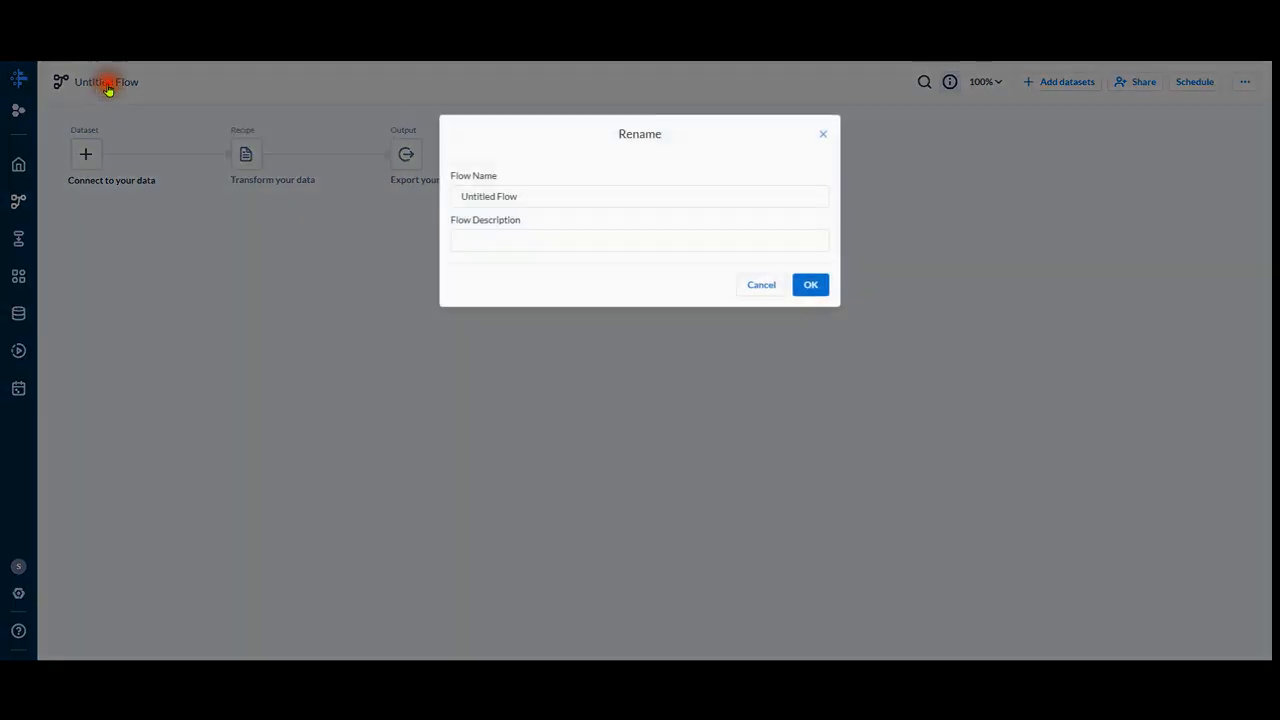
{"action": "triple_click", "coordinate": [557, 193]}
{"action": "type", "text": "Ecommerce Analytics Pipeline"}
{"action": "left_click", "coordinate": [812, 285]}
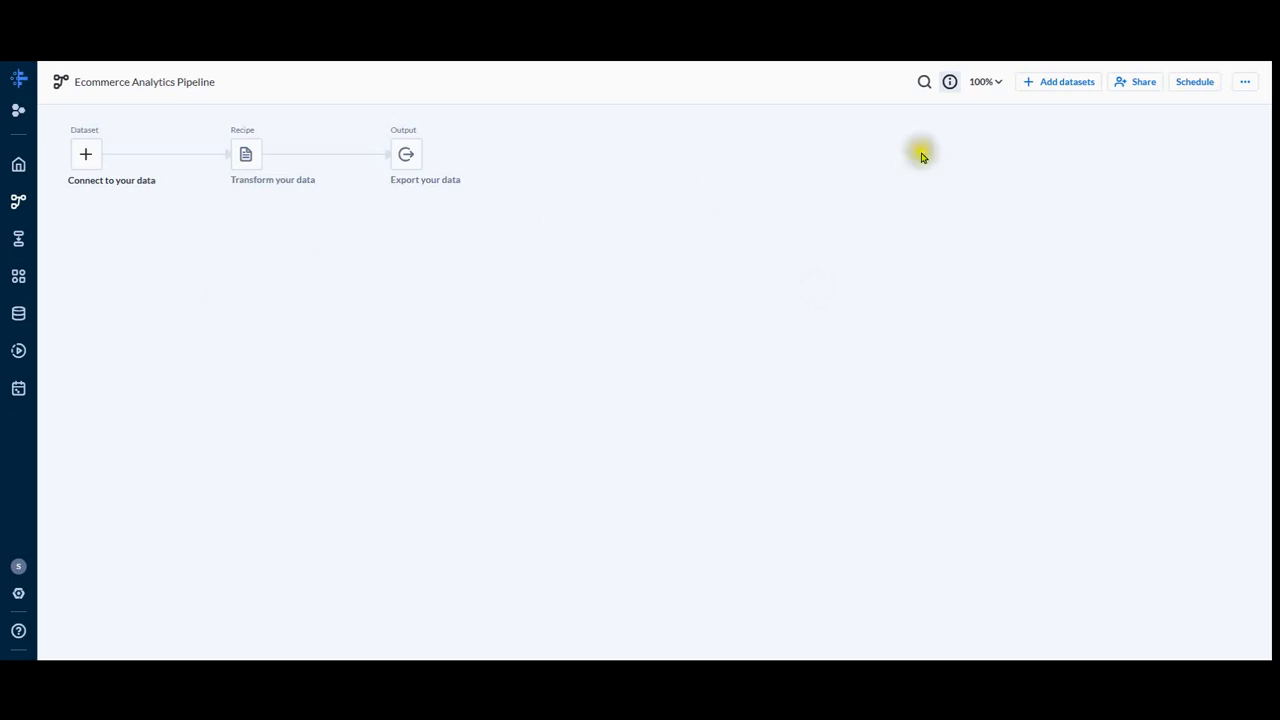
Step: Set the flow description of Ecommerce Analytics Pipeline to "Revenue reporting table"
{"action": "left_click", "coordinate": [125, 84]}
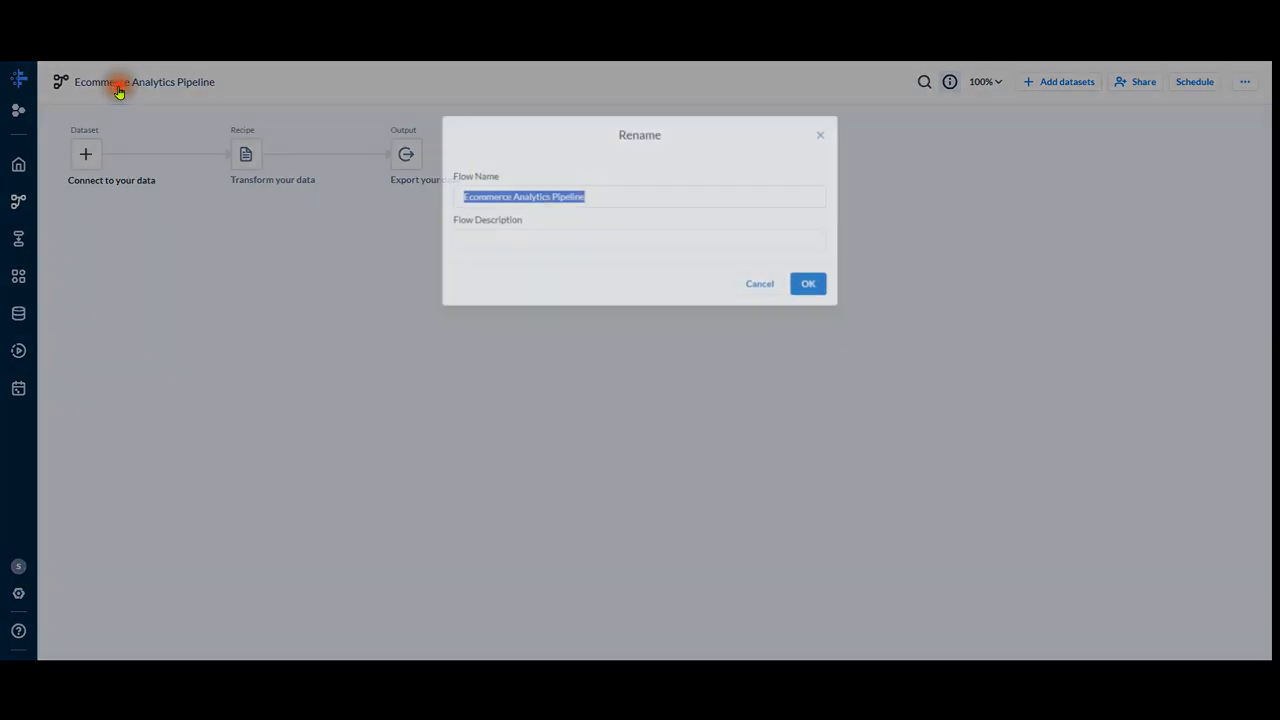
{"action": "left_click", "coordinate": [488, 238]}
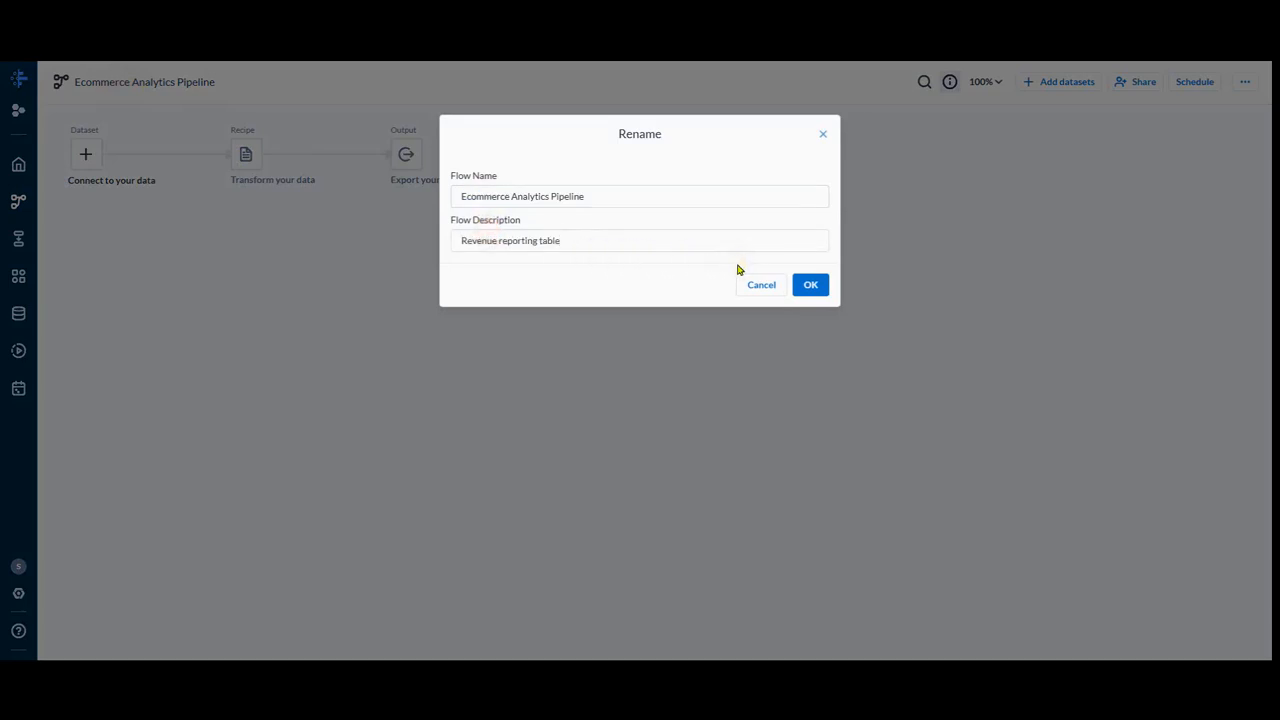
{"action": "left_click", "coordinate": [810, 284]}
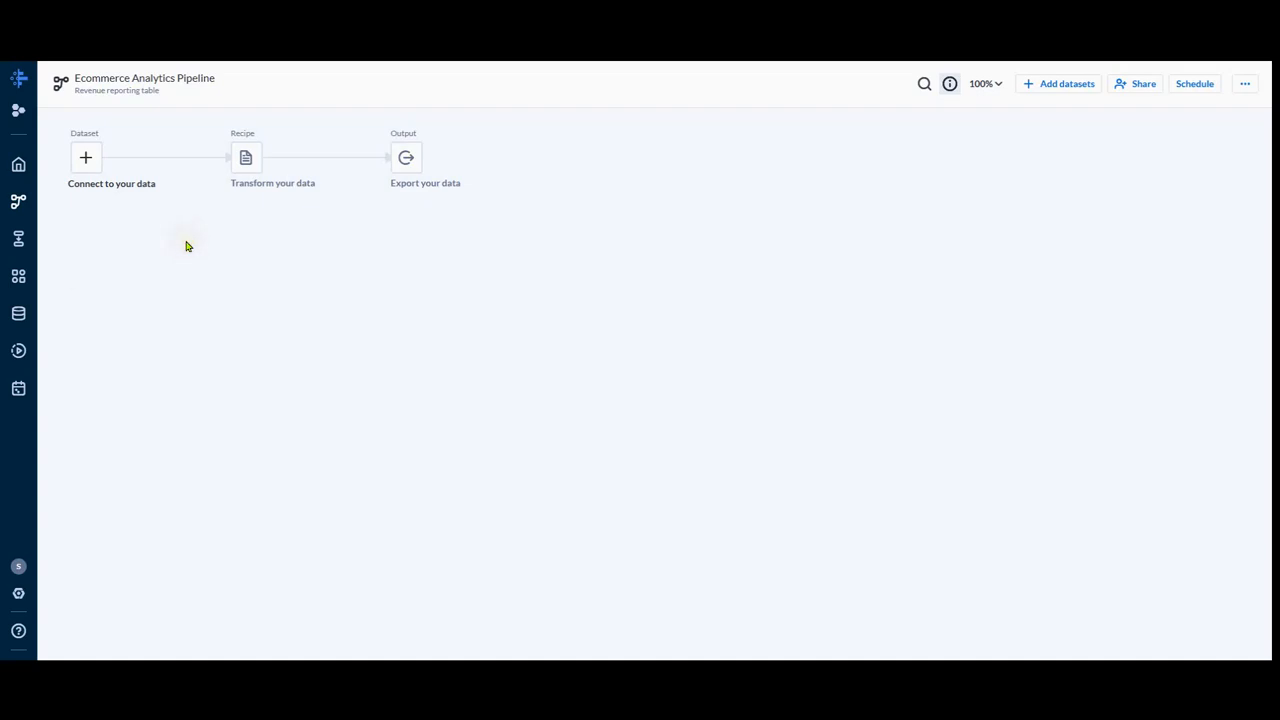
Step: Import the all_sessions_raw_dataprep table from the BigQuery ecommerce dataset and add it to the flow
{"action": "left_click", "coordinate": [92, 161]}
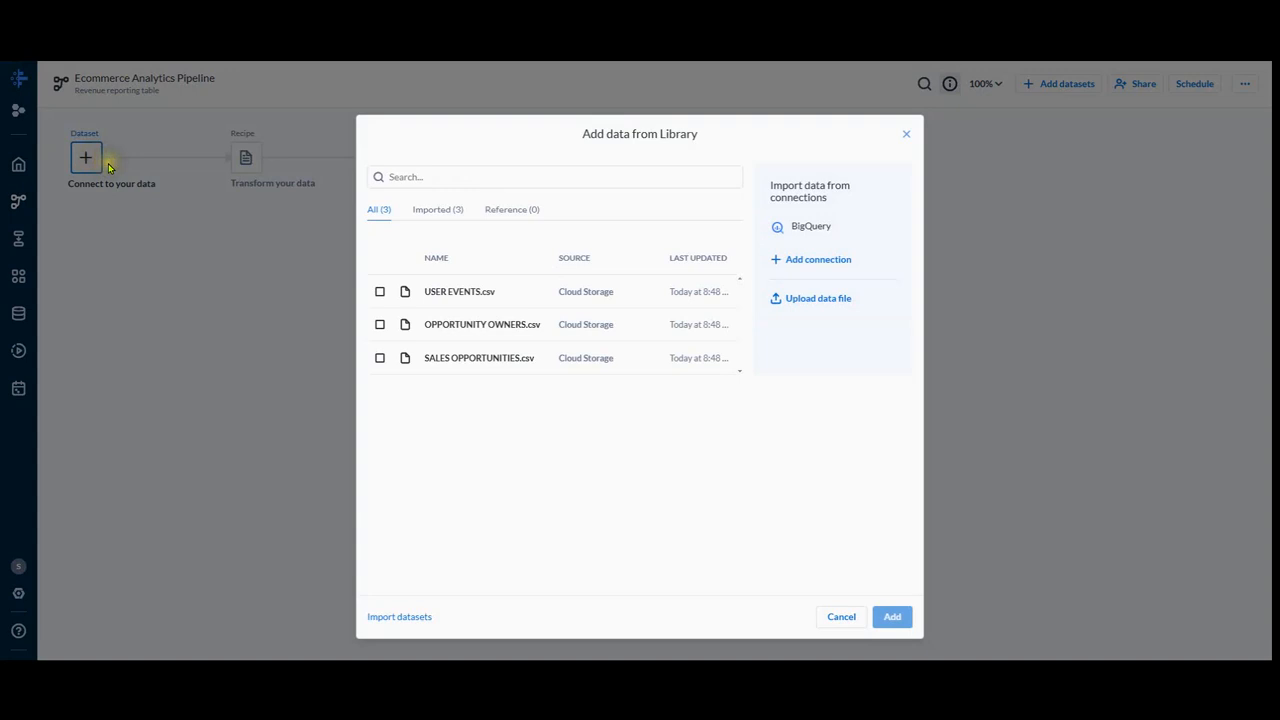
{"action": "left_click", "coordinate": [410, 616]}
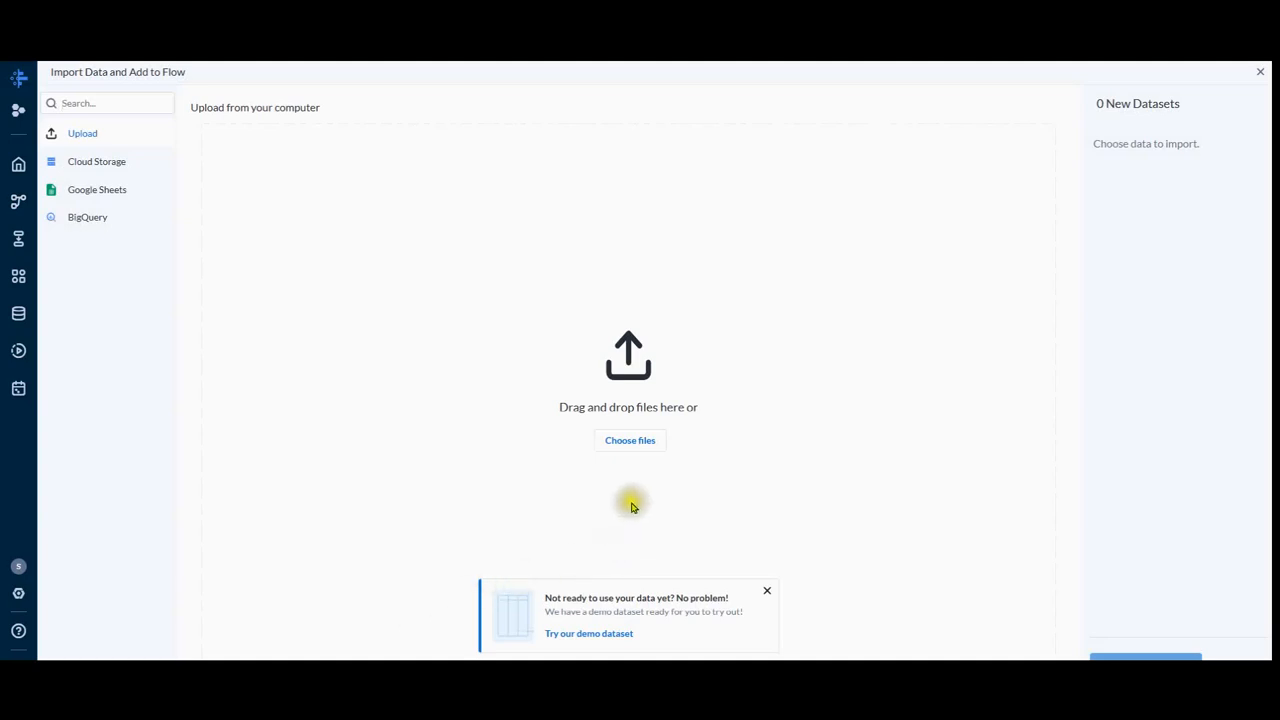
{"action": "left_click", "coordinate": [113, 222]}
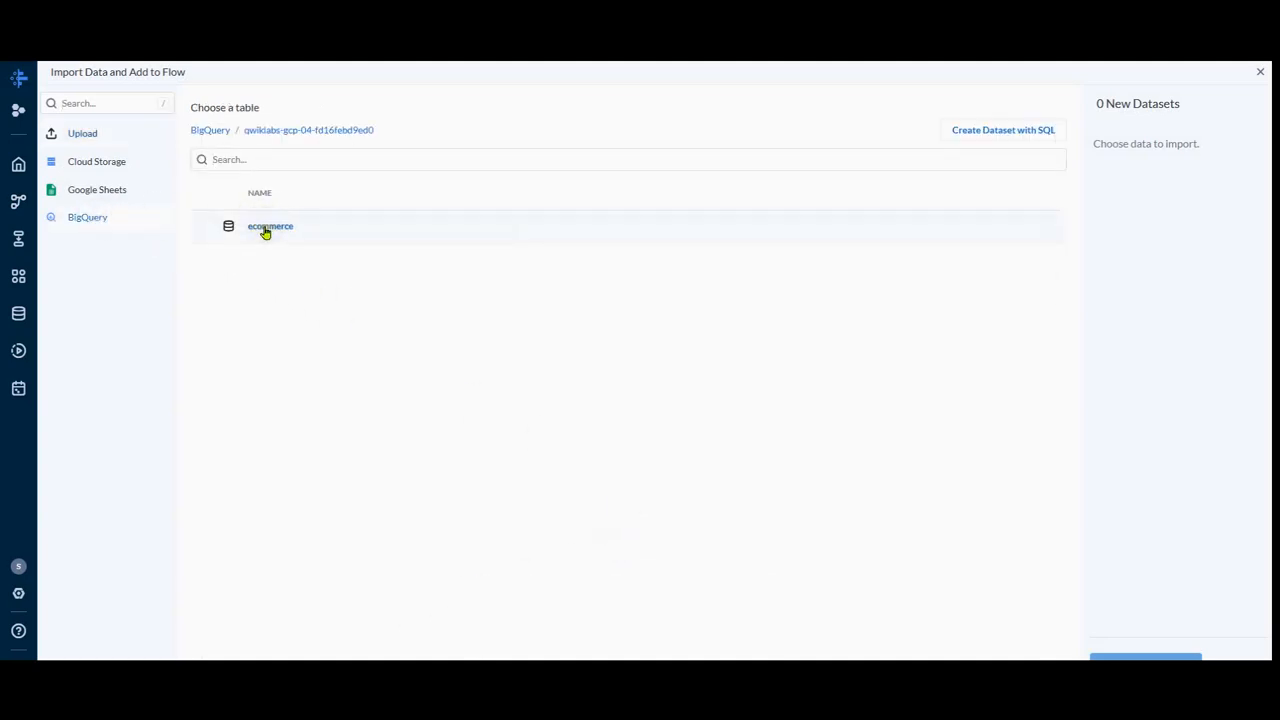
{"action": "left_click", "coordinate": [268, 227]}
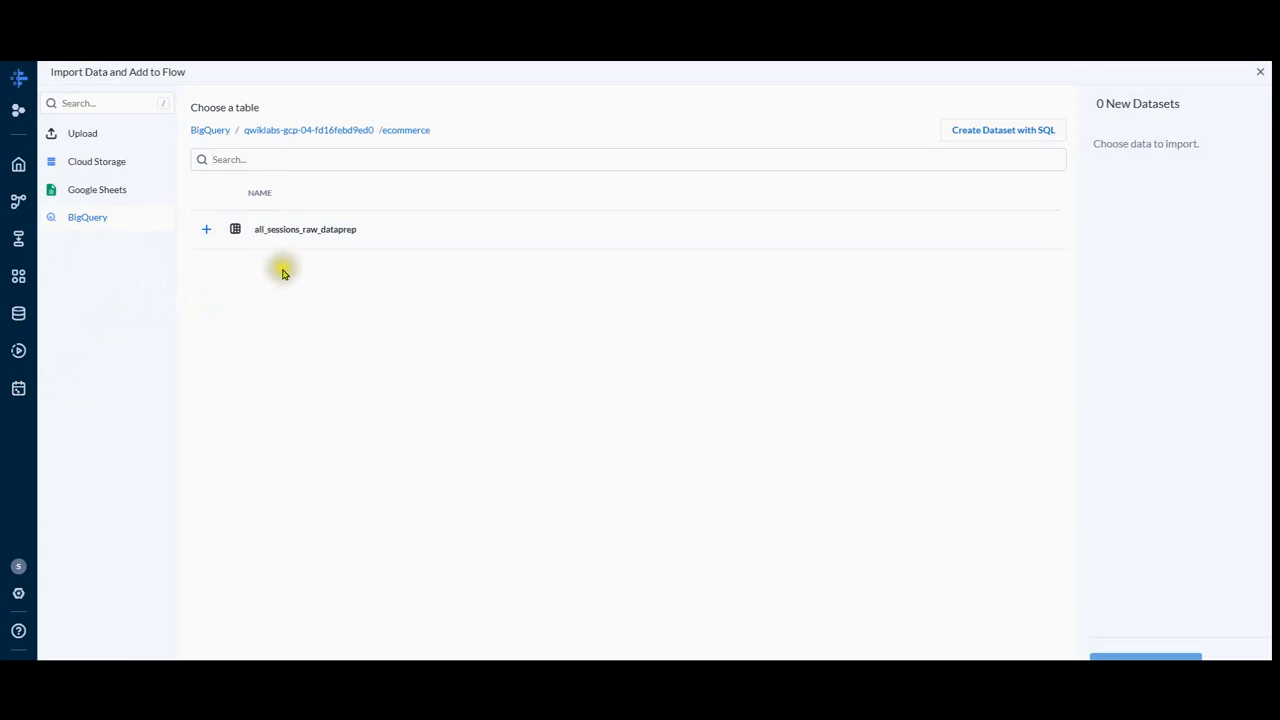
{"action": "left_click", "coordinate": [205, 231]}
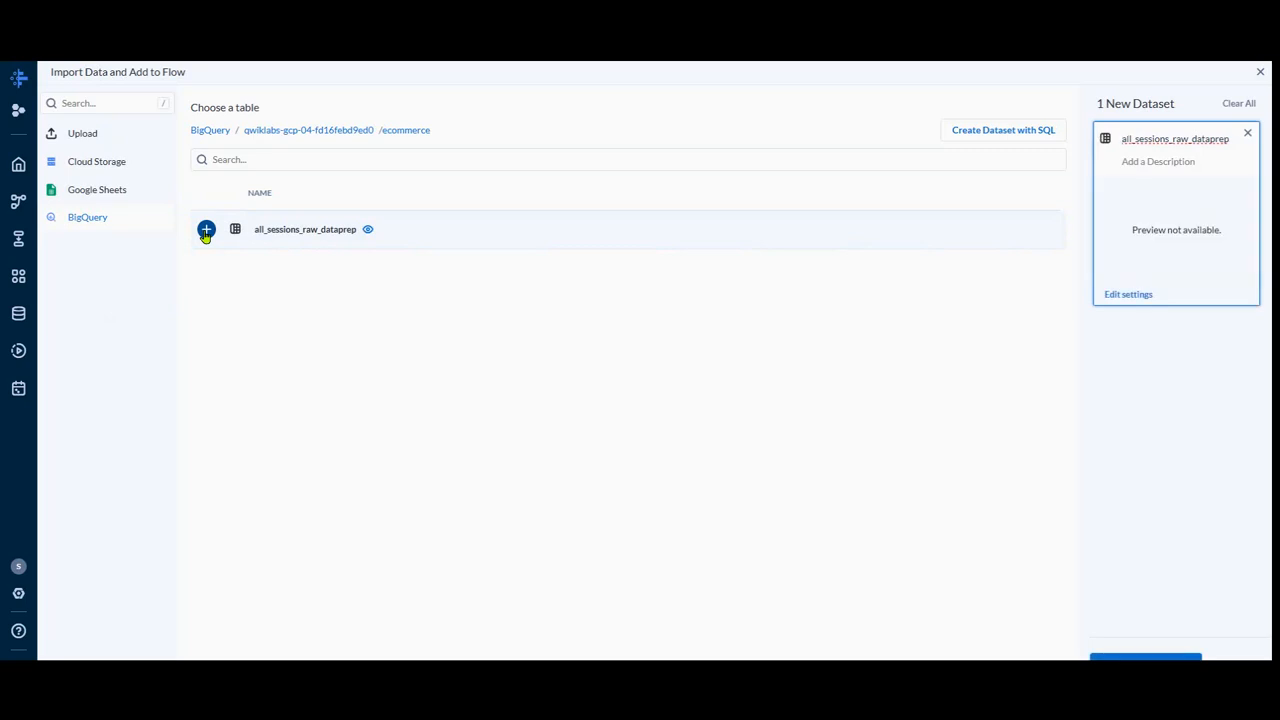
{"action": "left_click", "coordinate": [1113, 657]}
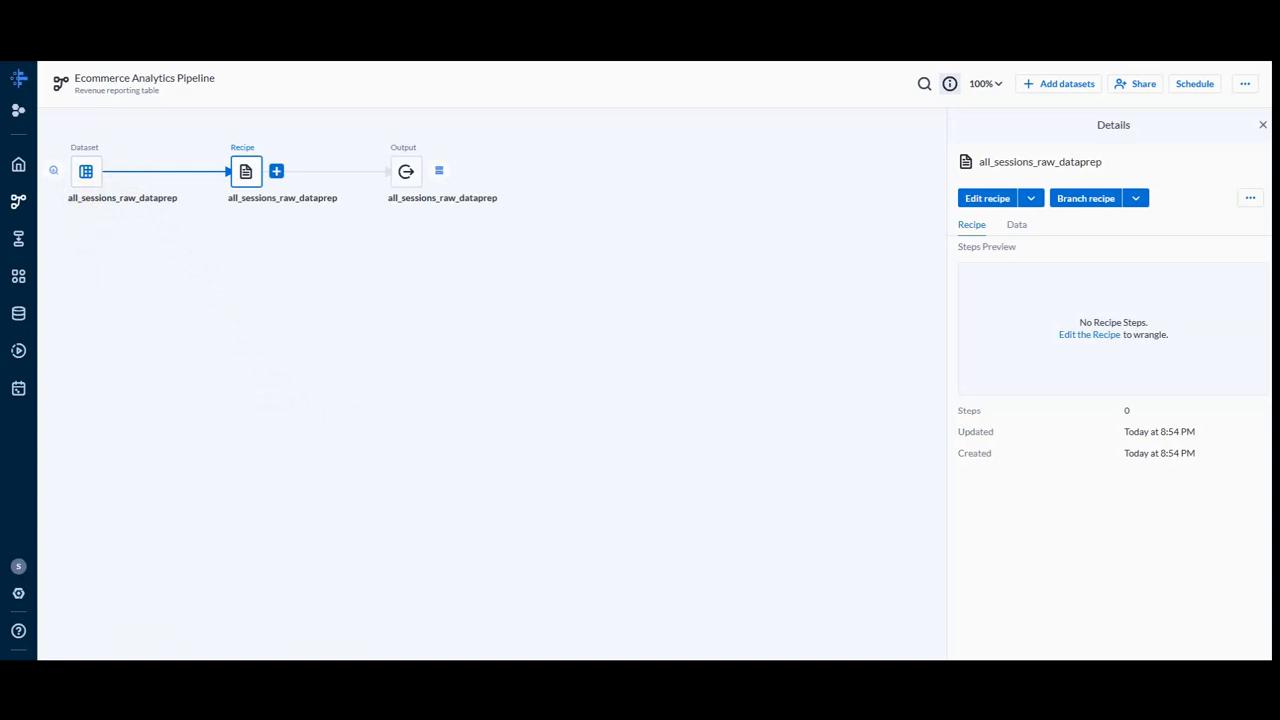
Step: Open the all_sessions_raw_dataprep recipe for editing and examine the timeOnSite column's details, including its maximum value
{"action": "left_click", "coordinate": [1005, 200]}
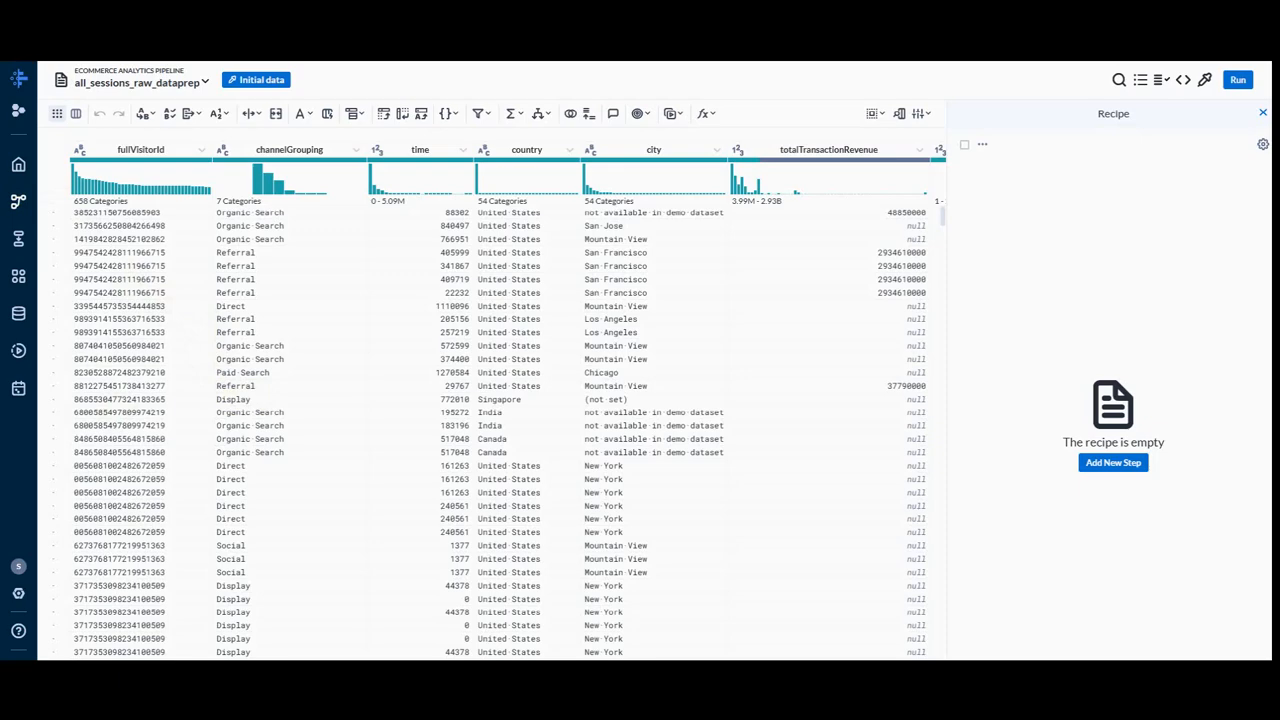
{"action": "mouse_move", "coordinate": [262, 180]}
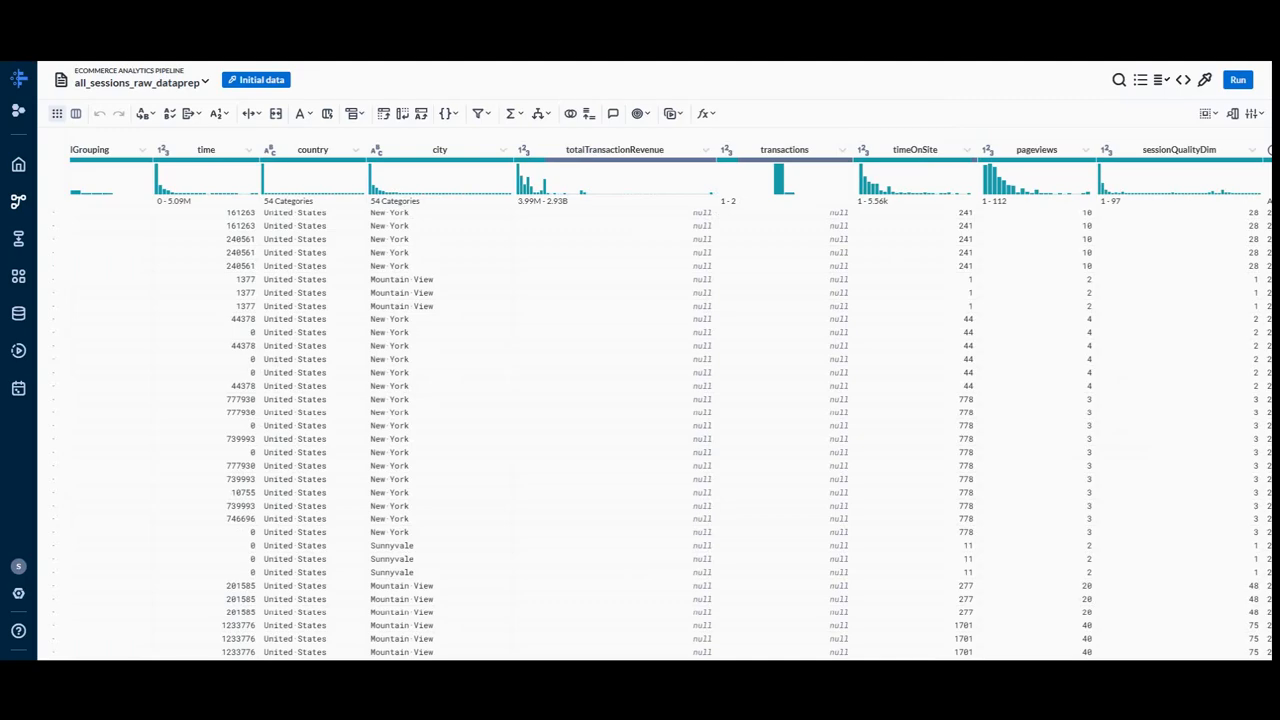
{"action": "scroll", "coordinate": [660, 410], "scroll_direction": "right", "scroll_amount": 2}
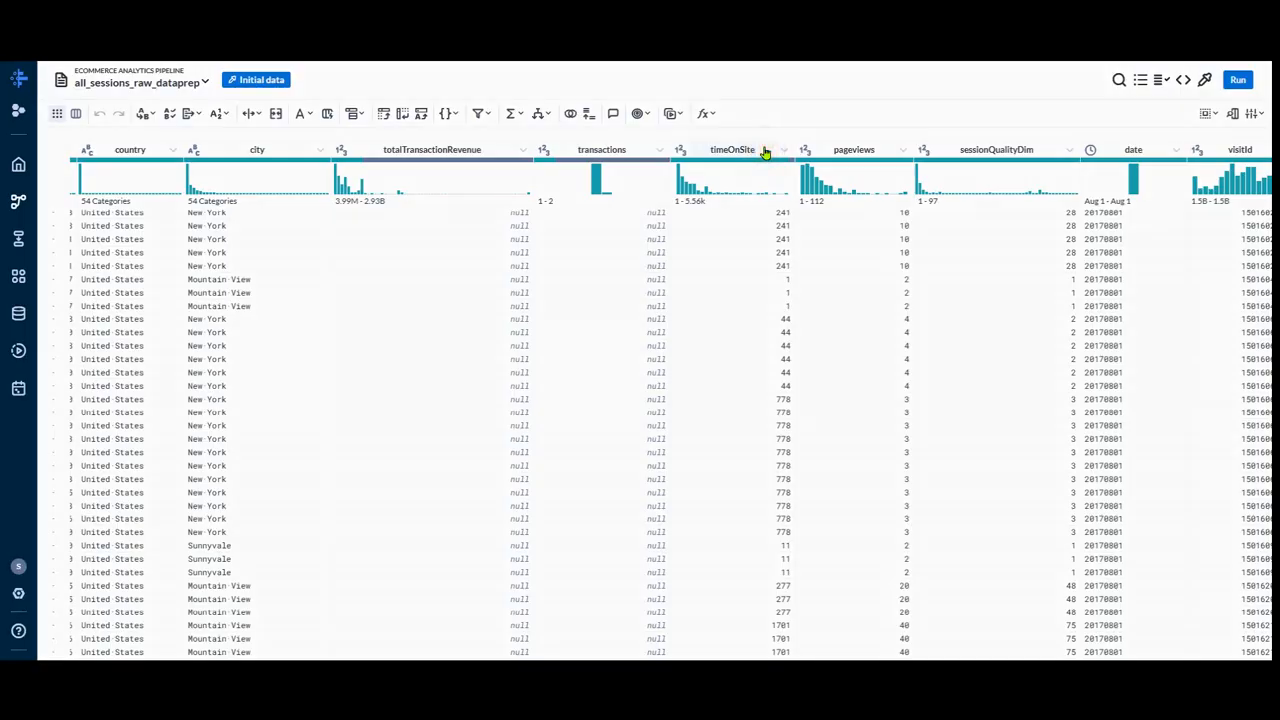
{"action": "left_click", "coordinate": [788, 150]}
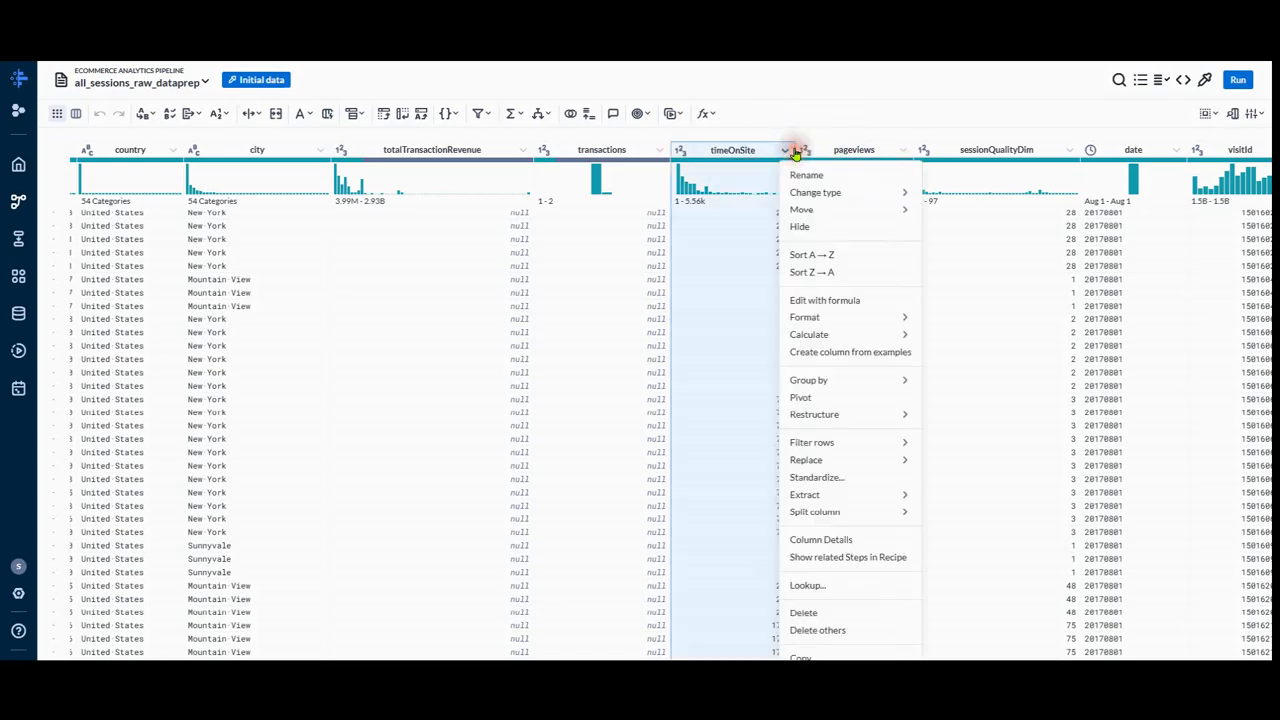
{"action": "left_click", "coordinate": [822, 540]}
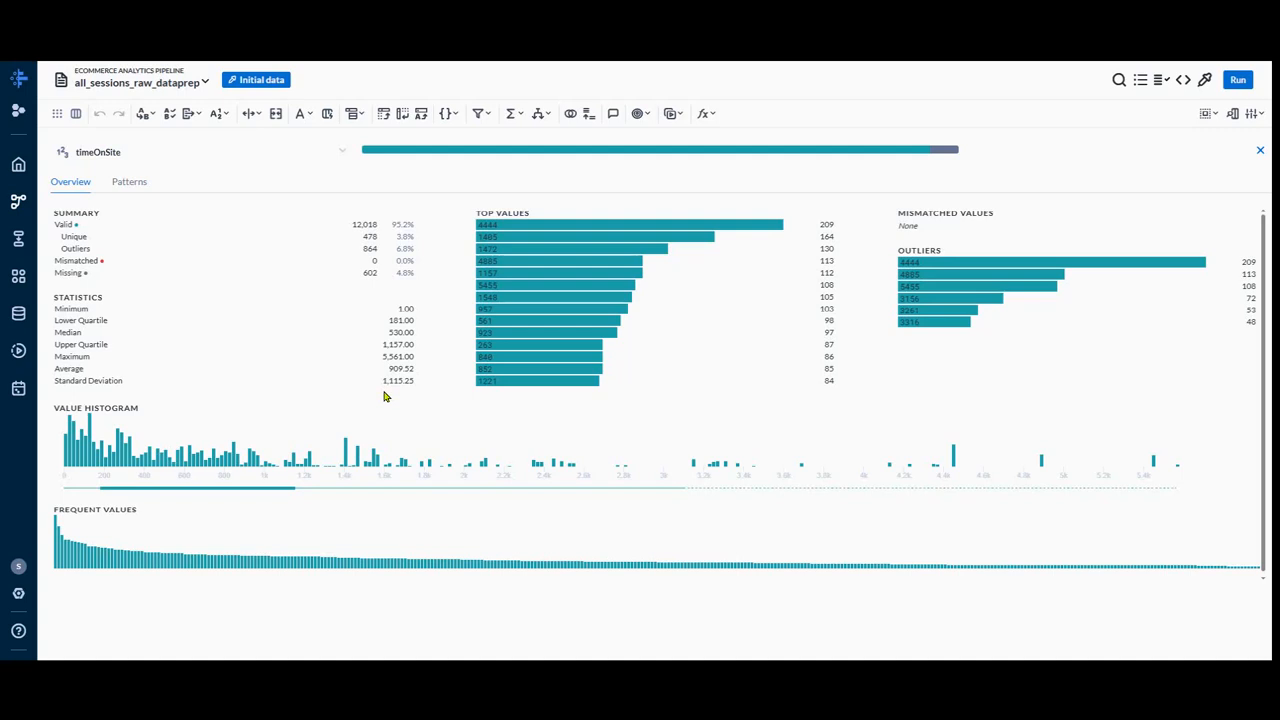
{"action": "left_click_drag", "start_coordinate": [383, 357], "coordinate": [424, 358]}
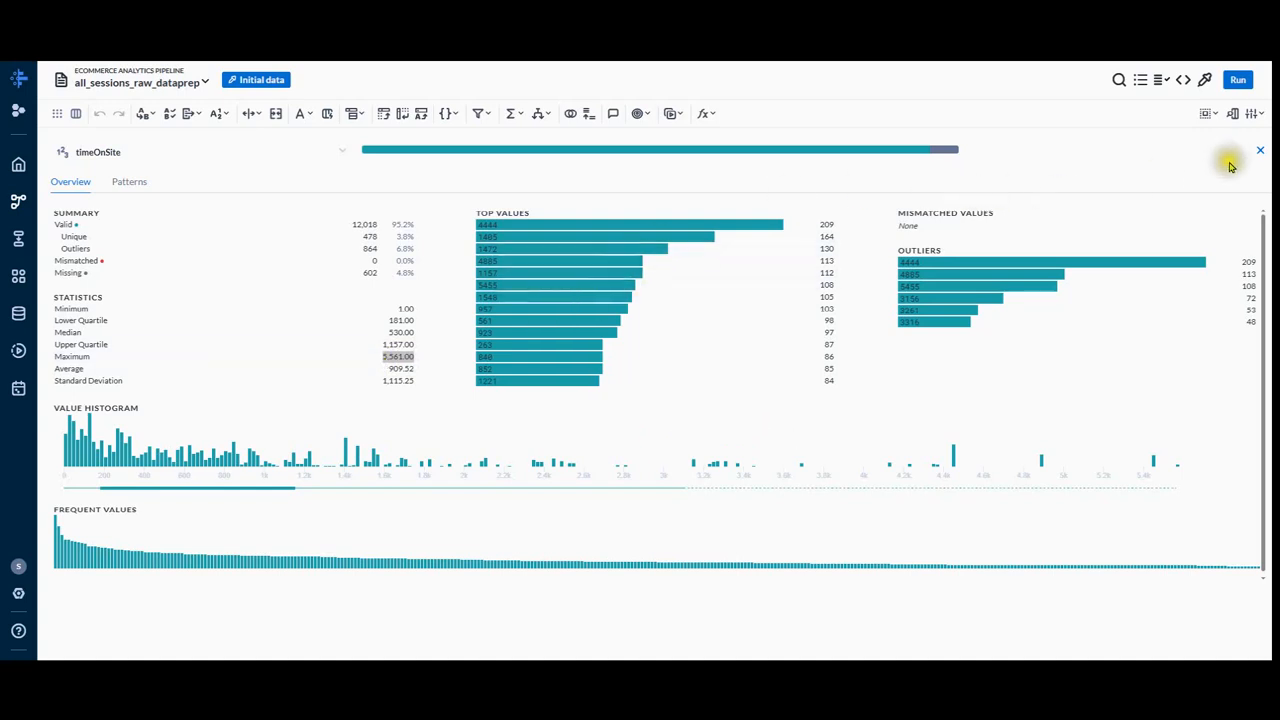
{"action": "left_click", "coordinate": [1263, 153]}
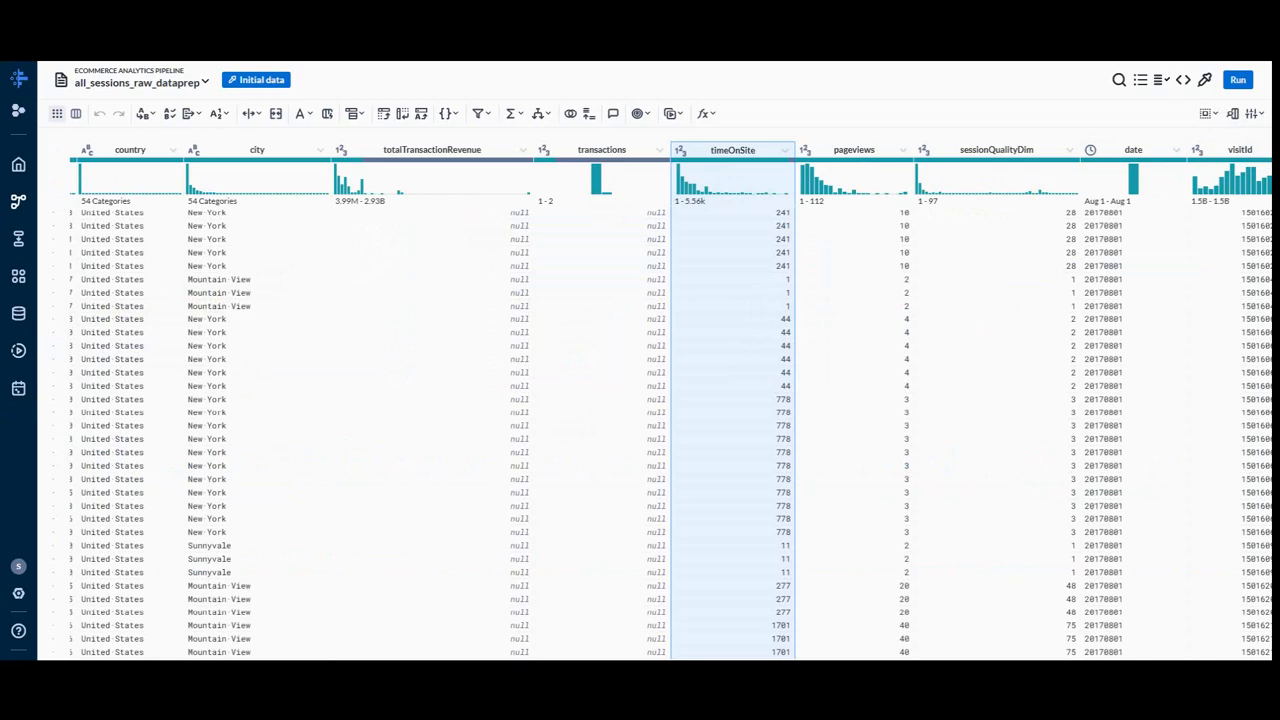
Step: Examine the column details of transactionId in the sessions data
{"action": "scroll", "coordinate": [780, 320], "scroll_direction": "right", "scroll_amount": 15}
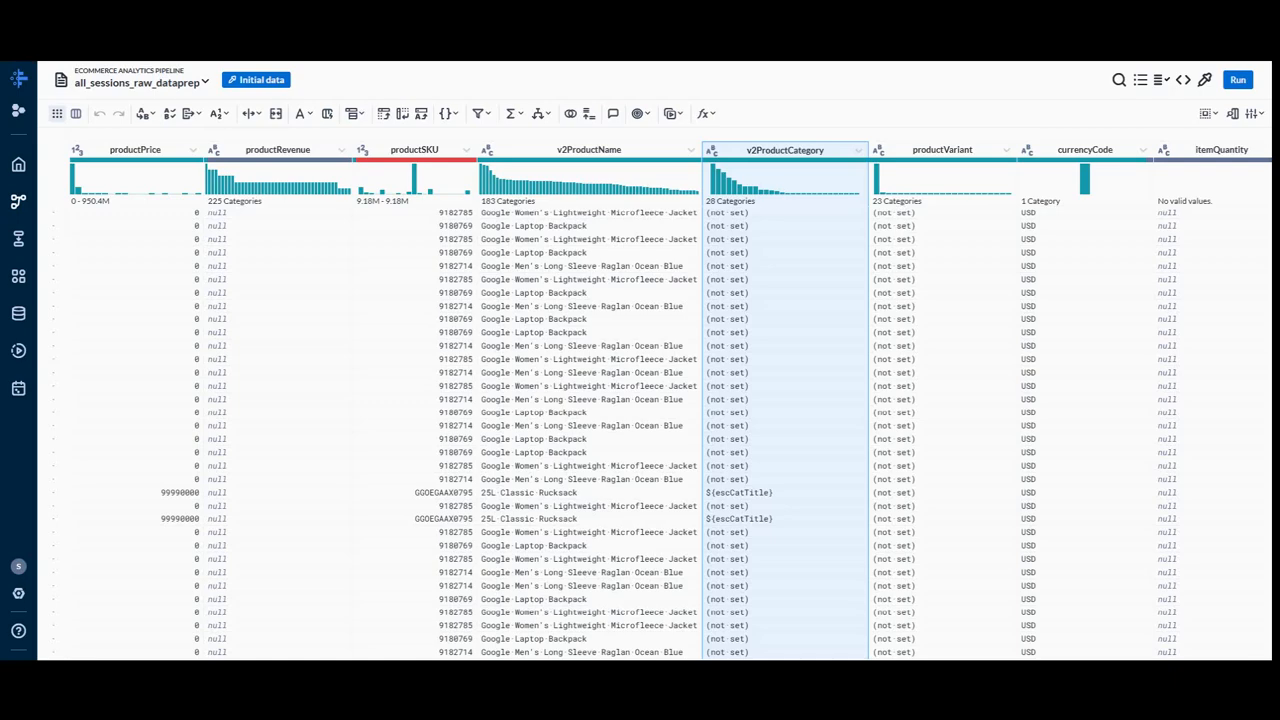
{"action": "scroll", "coordinate": [755, 218], "scroll_direction": "right", "scroll_amount": 10}
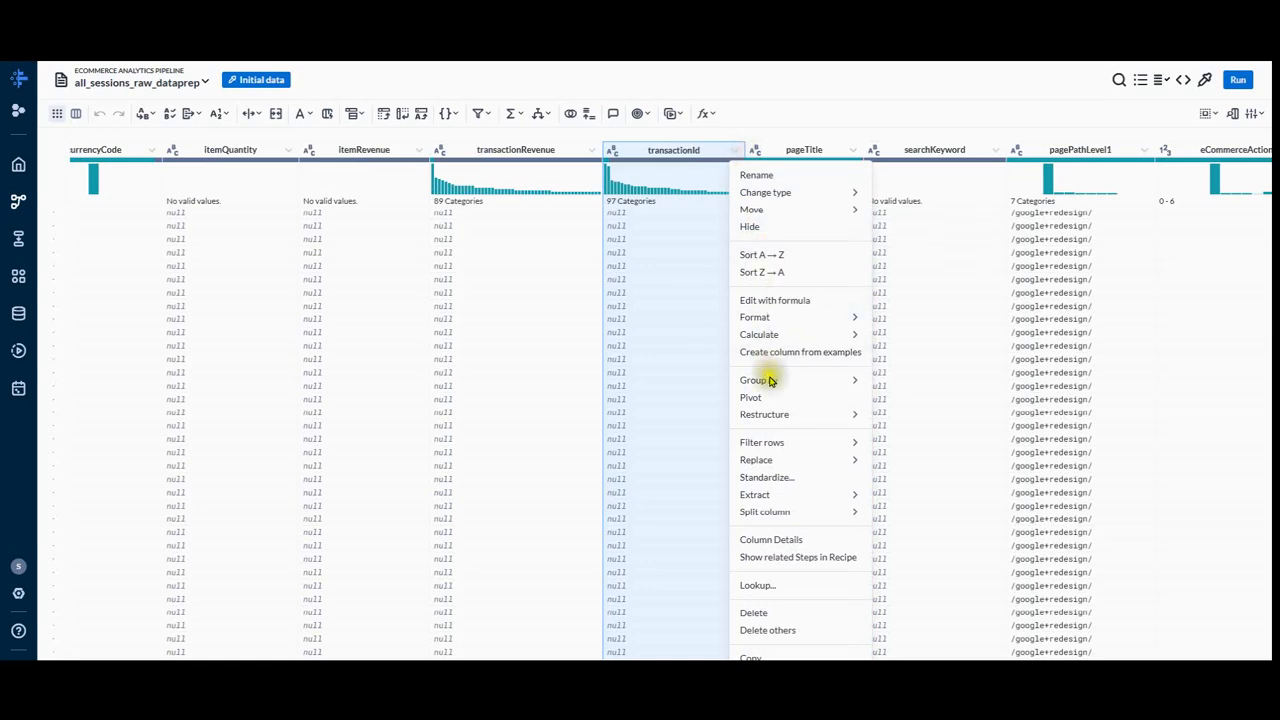
{"action": "left_click", "coordinate": [766, 540]}
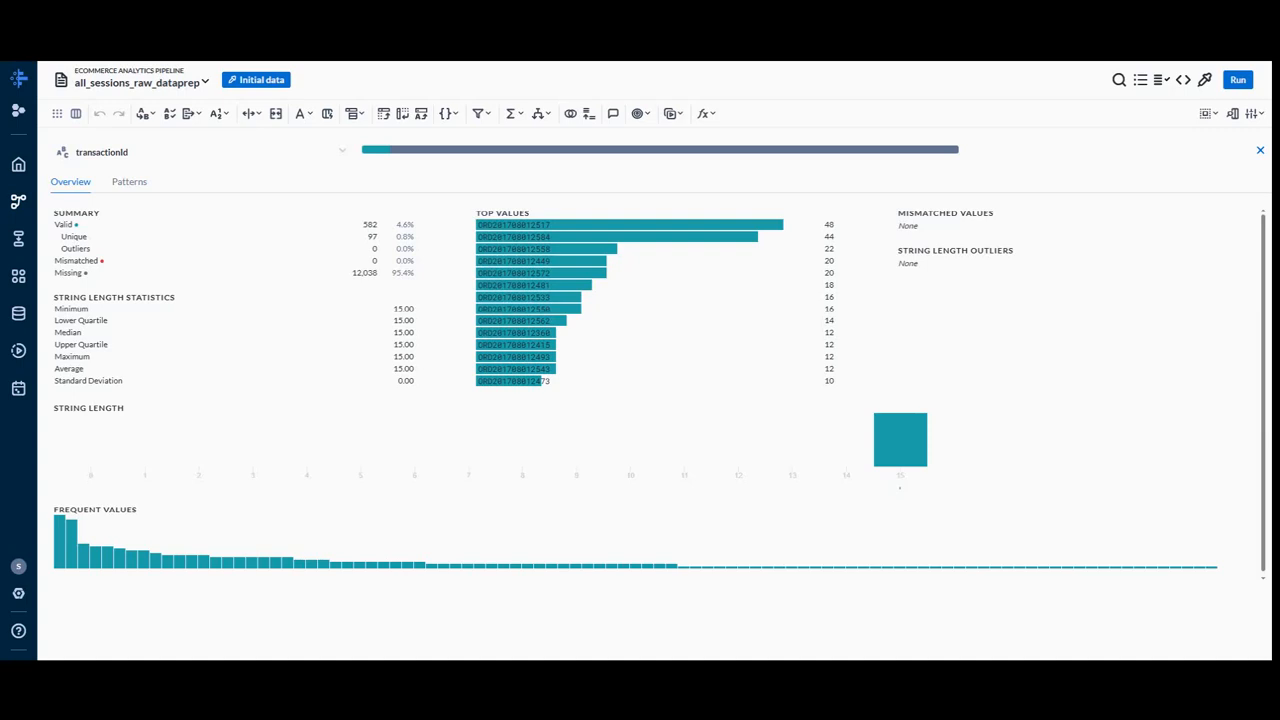
{"action": "left_click", "coordinate": [765, 153]}
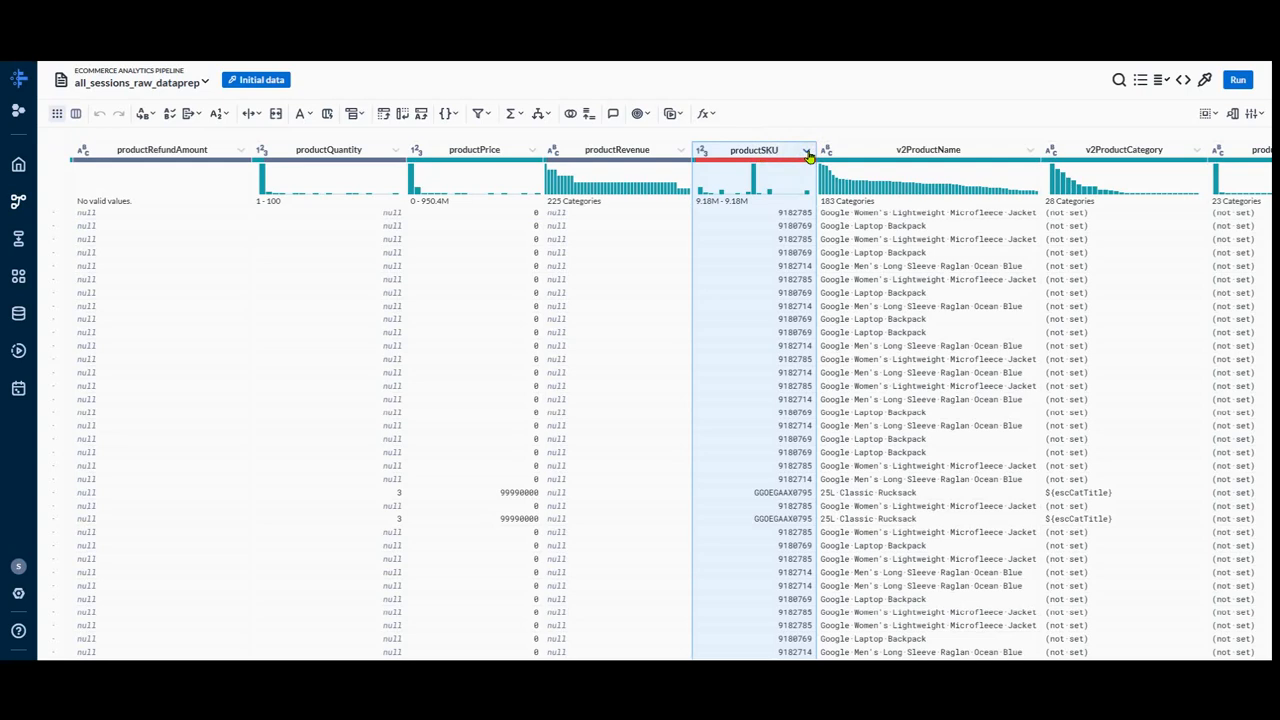
Step: Change the productSKU column's type to String and show the recipe's list of steps
{"action": "left_click", "coordinate": [807, 153]}
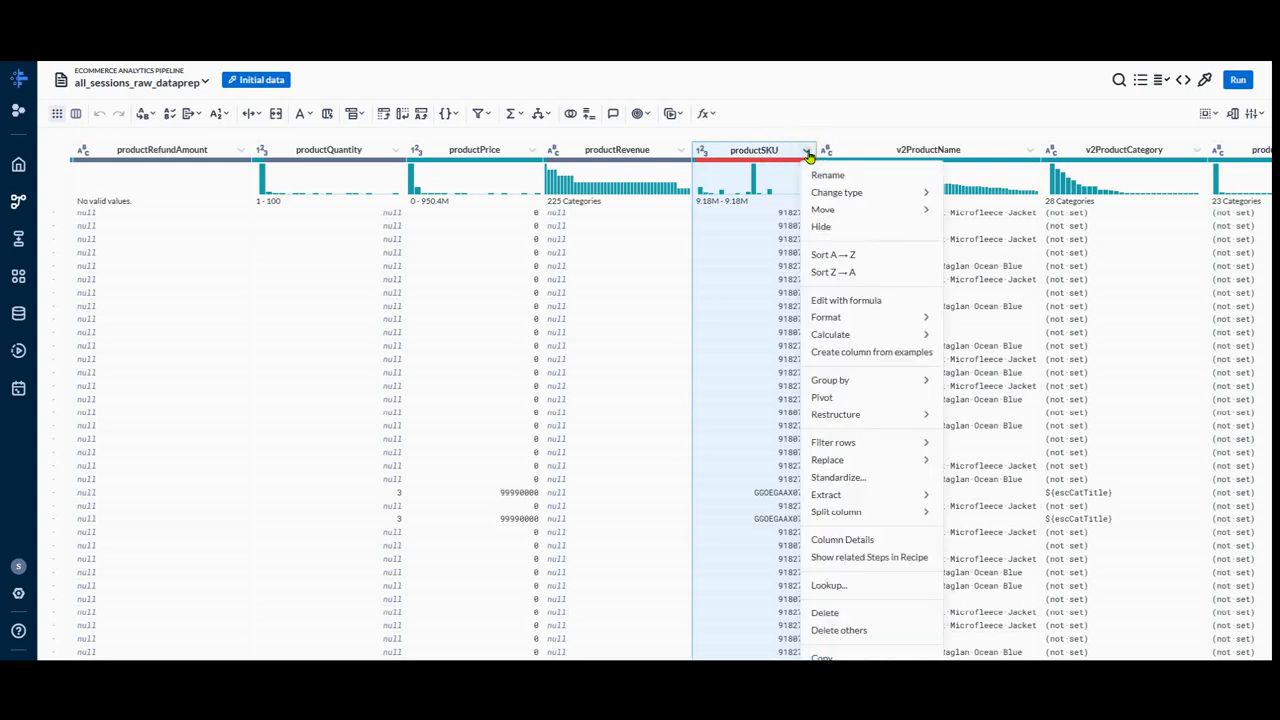
{"action": "mouse_move", "coordinate": [826, 192]}
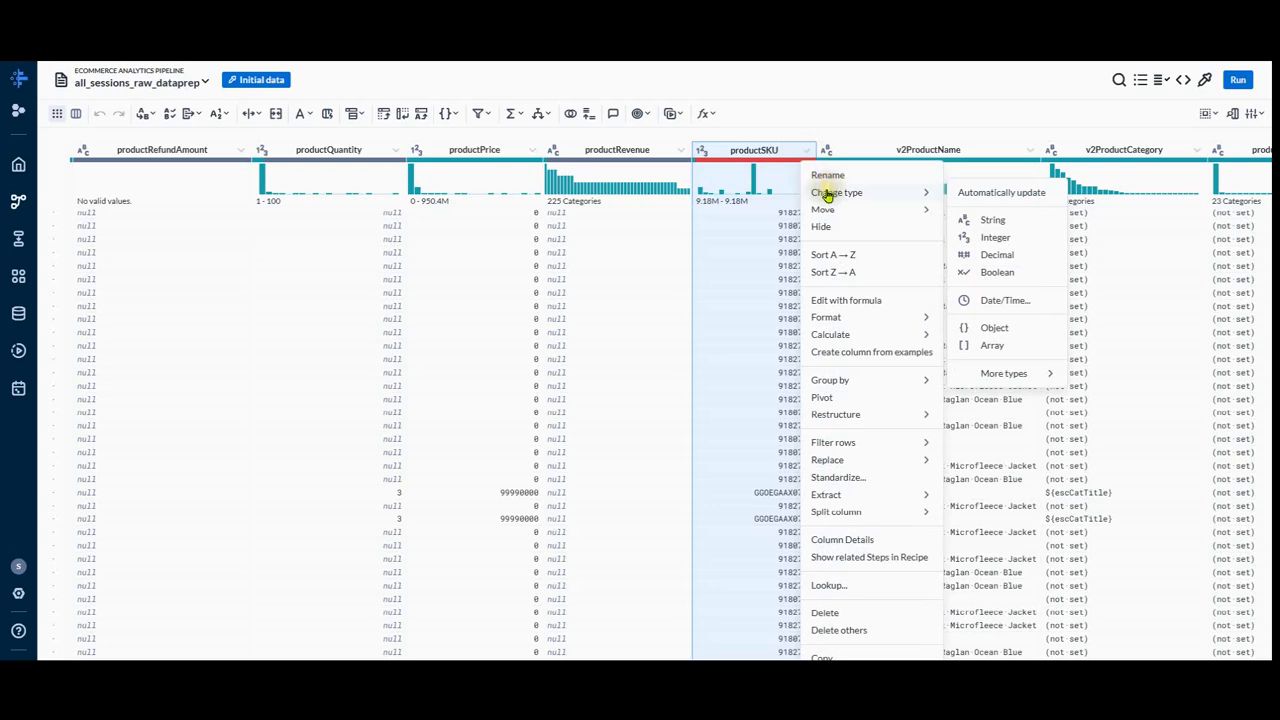
{"action": "left_click", "coordinate": [992, 219]}
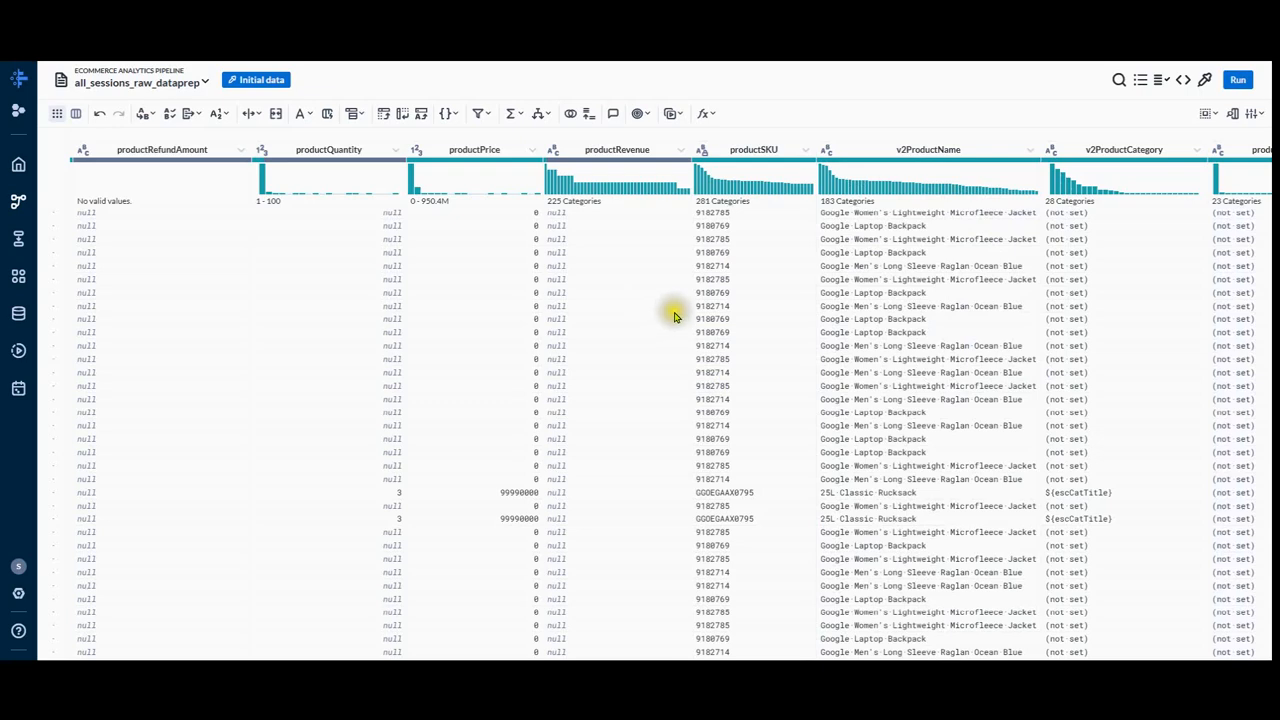
{"action": "left_click", "coordinate": [930, 150]}
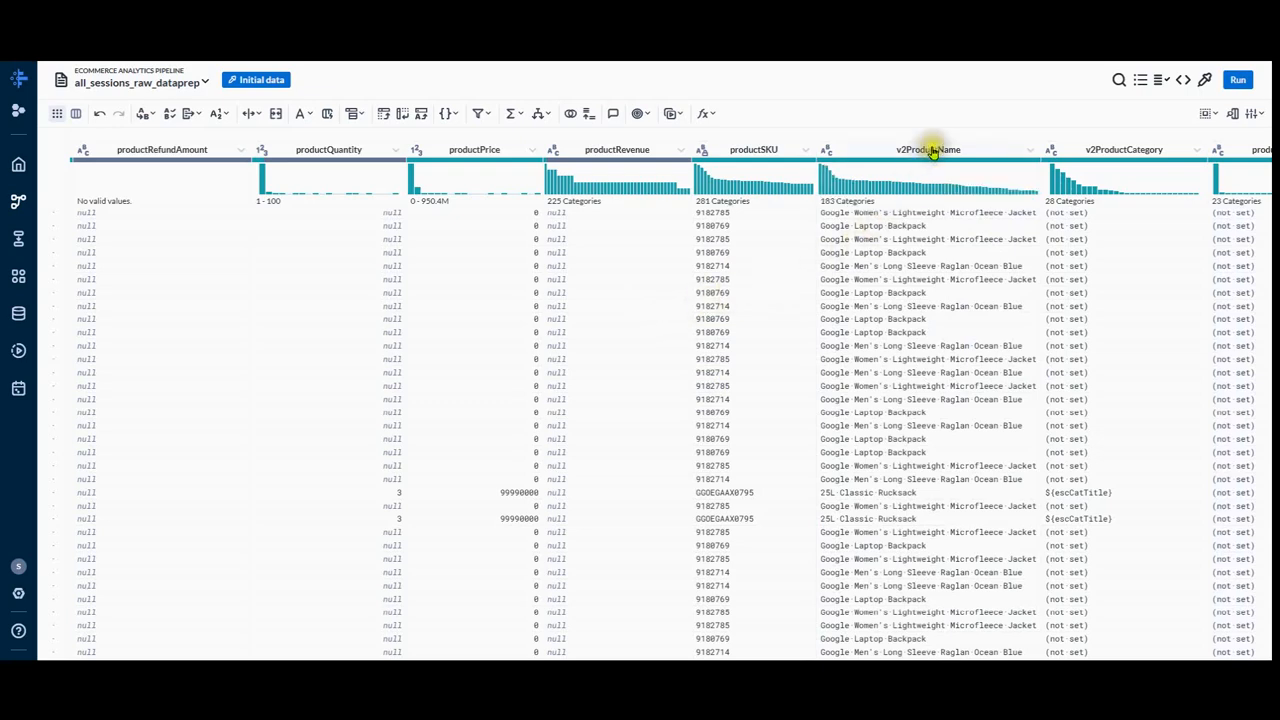
{"action": "left_click", "coordinate": [1143, 85]}
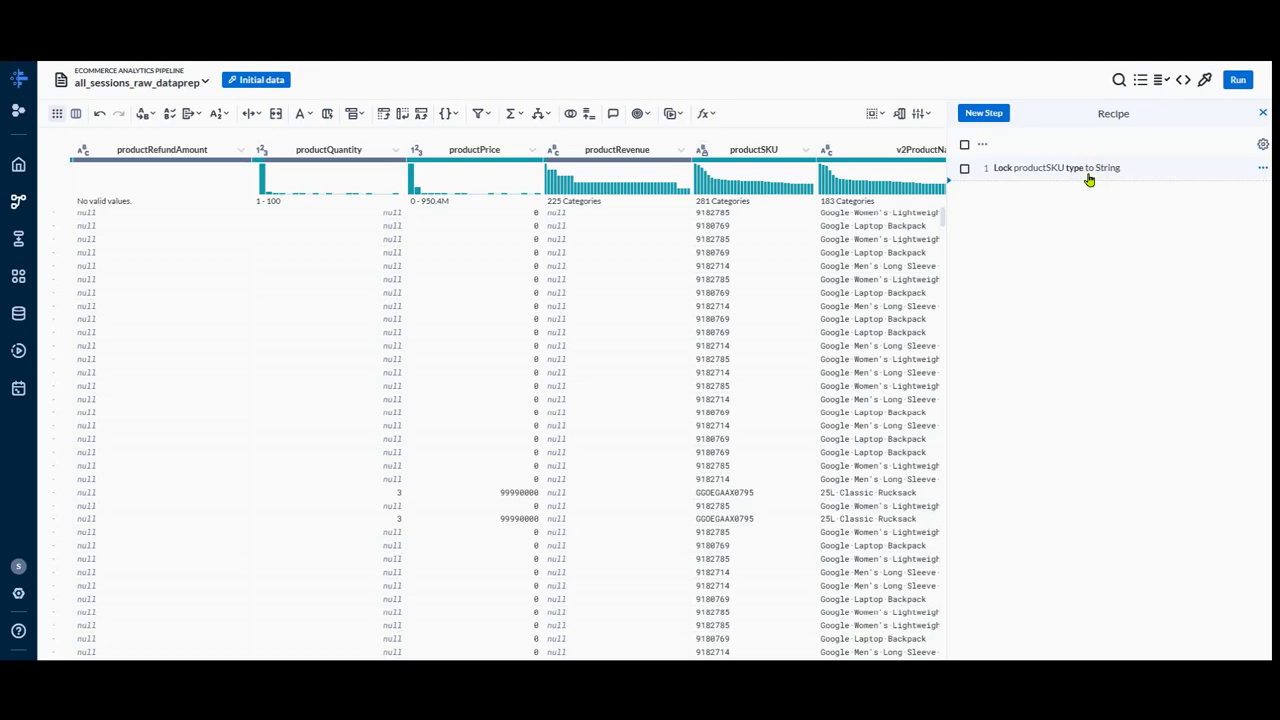
Step: Delete the unused itemQuantity and itemRevenue columns from the sessions data
{"action": "scroll", "coordinate": [683, 203], "scroll_direction": "right", "scroll_amount": 5}
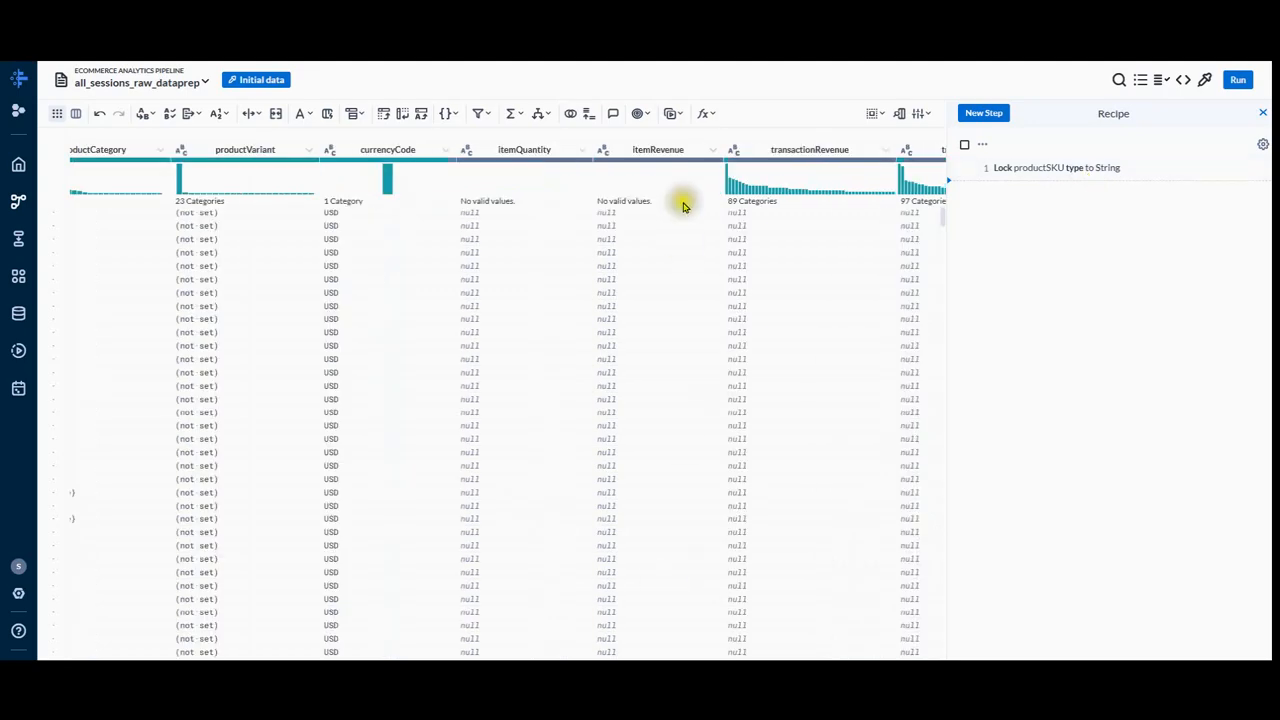
{"action": "left_click", "coordinate": [584, 151]}
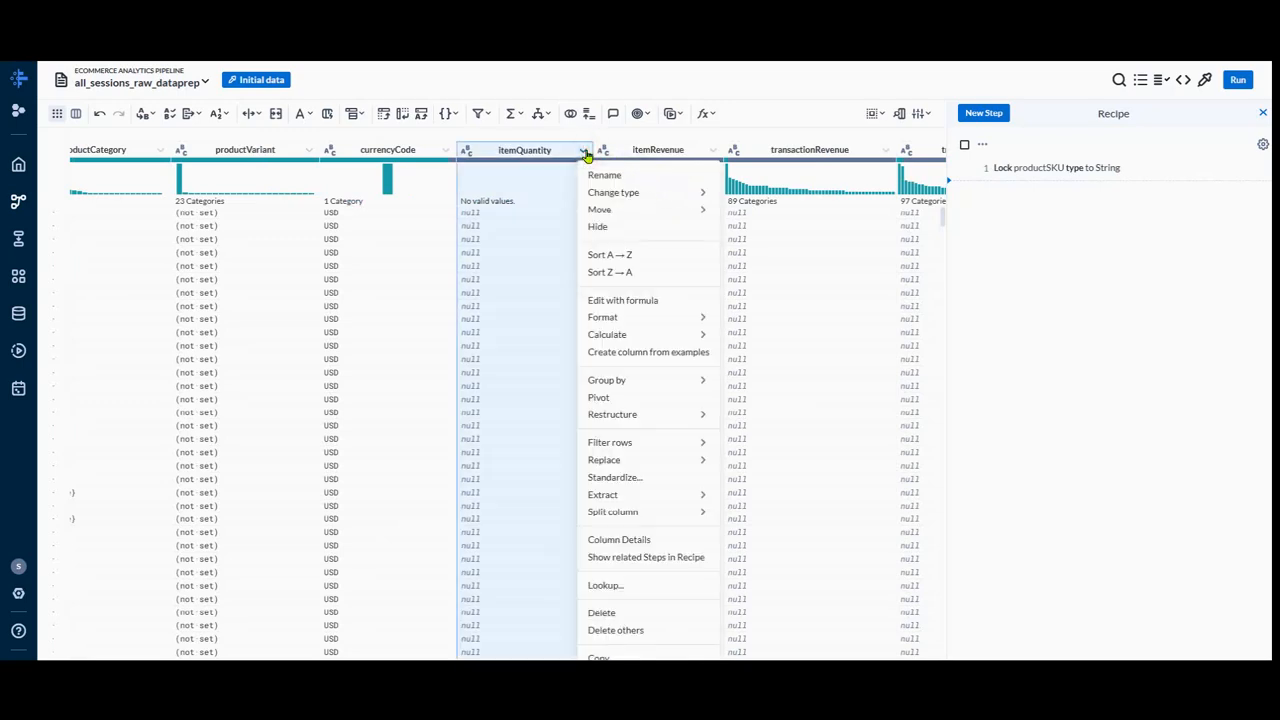
{"action": "left_click", "coordinate": [600, 612]}
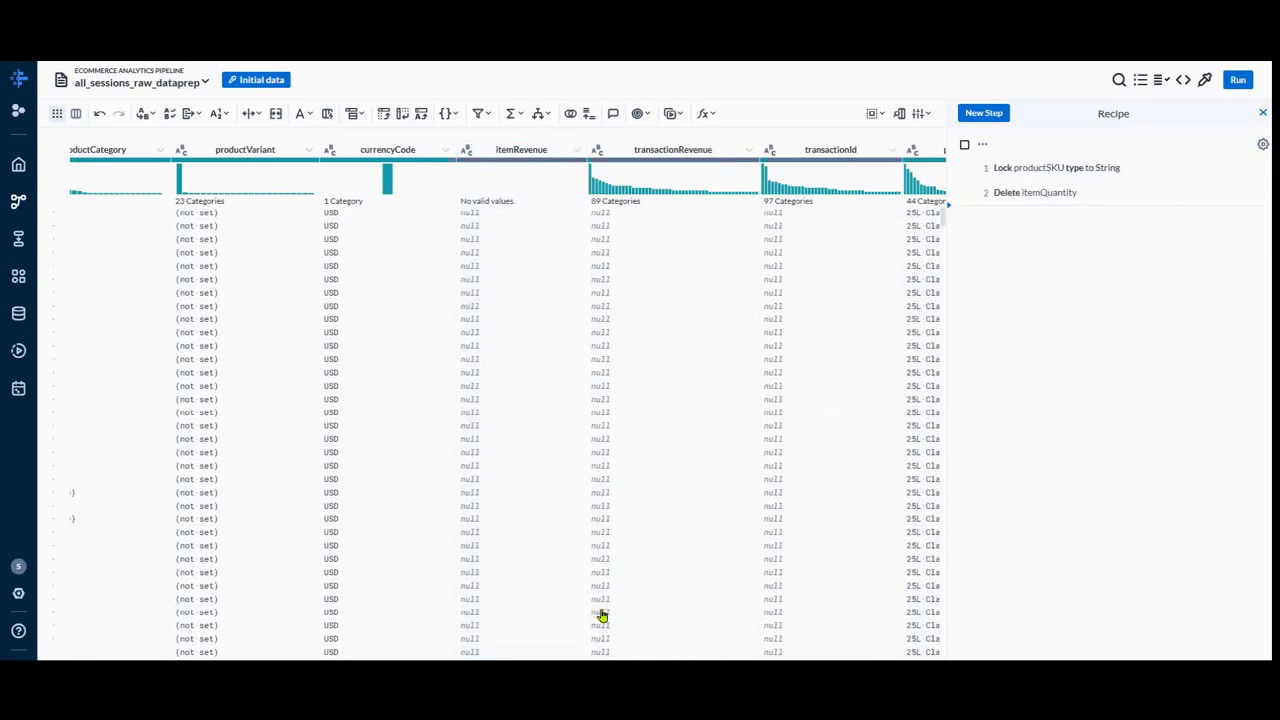
{"action": "left_click", "coordinate": [582, 151]}
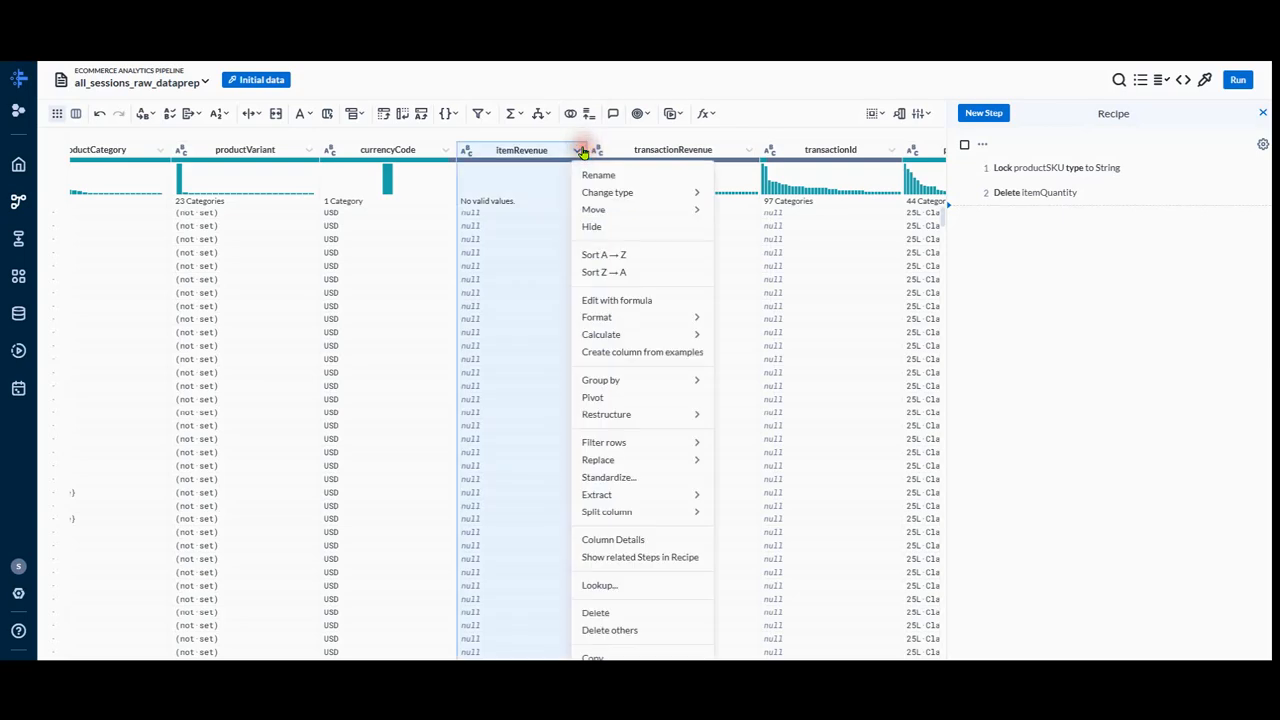
{"action": "left_click", "coordinate": [597, 613]}
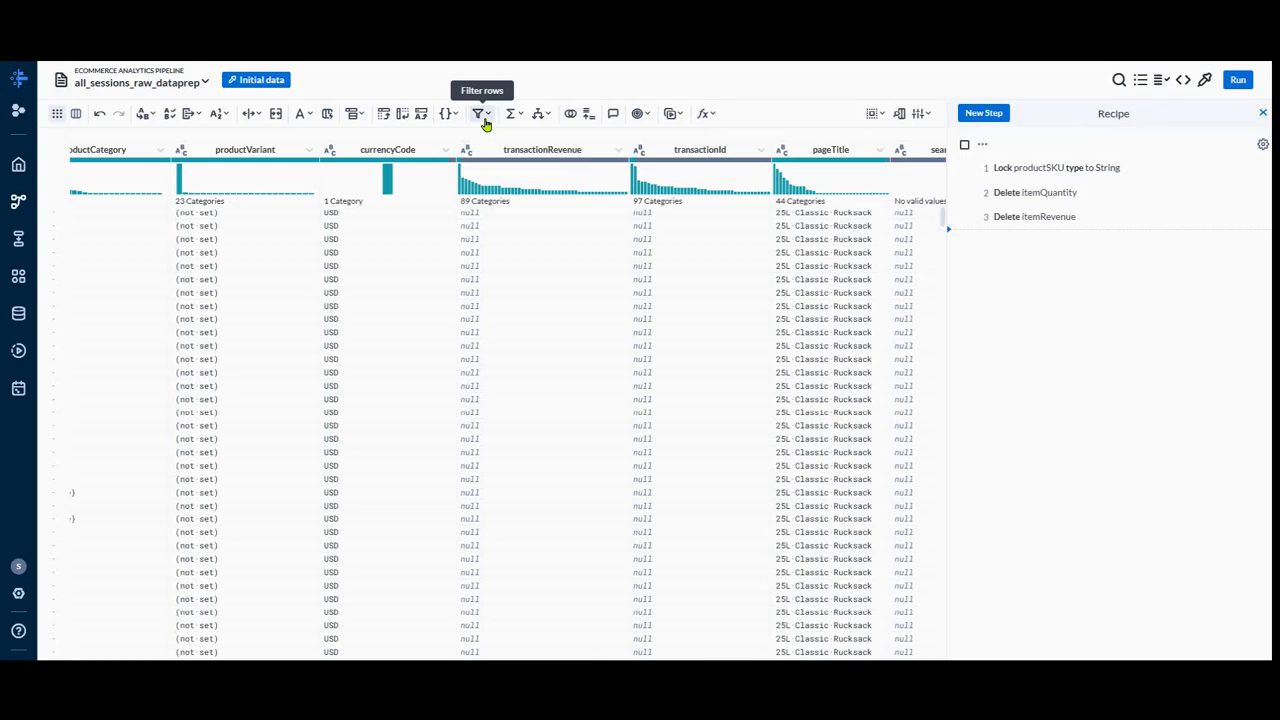
Step: Add a recipe step that removes duplicate rows
{"action": "left_click", "coordinate": [485, 120]}
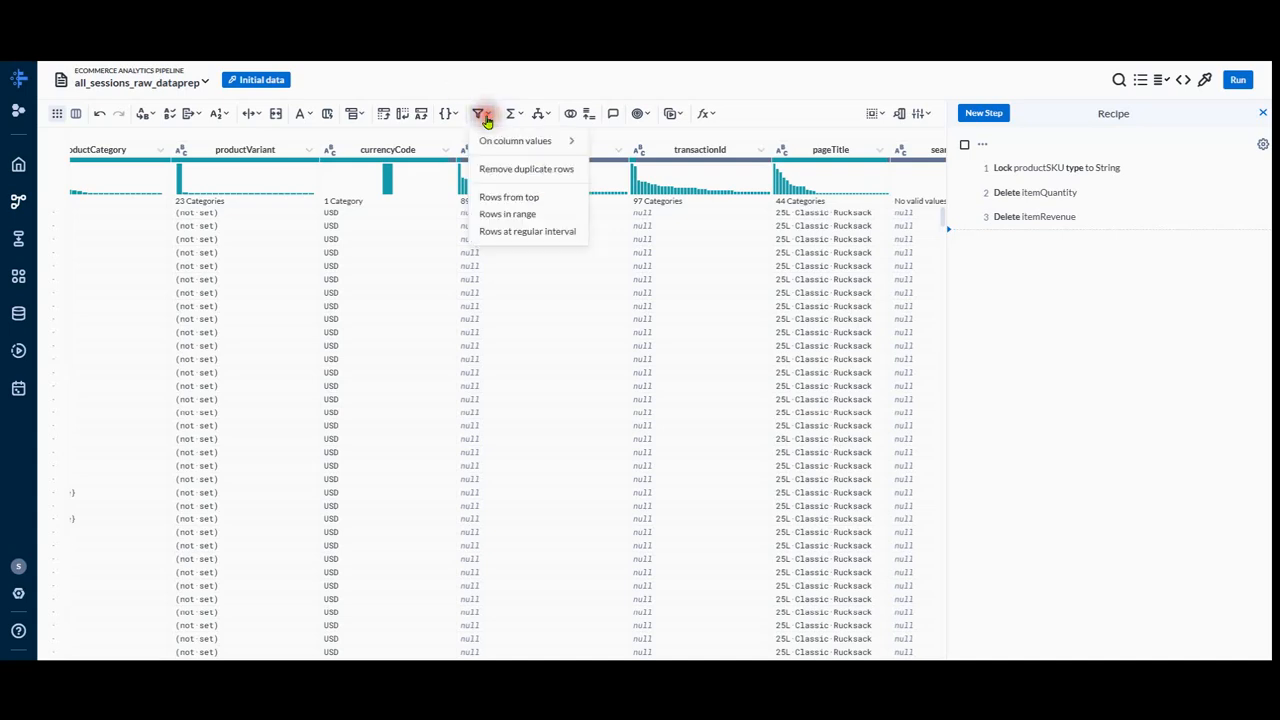
{"action": "left_click", "coordinate": [507, 172]}
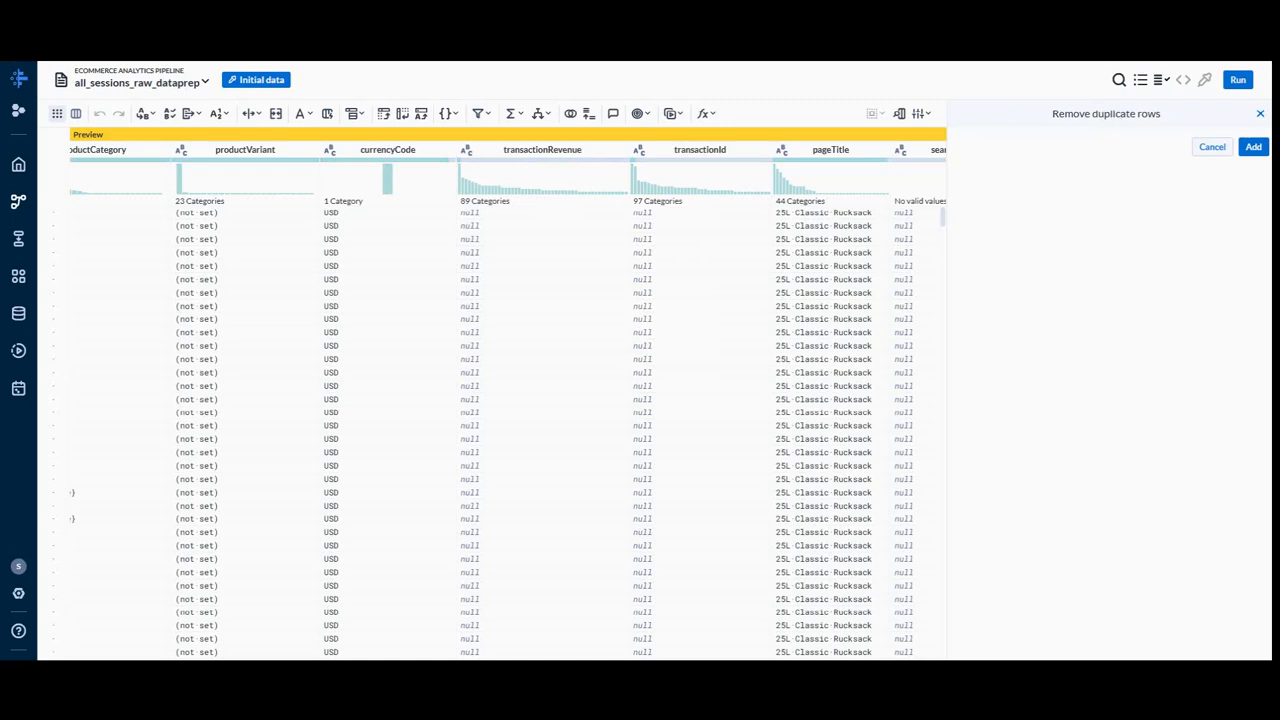
{"action": "left_click", "coordinate": [1253, 147]}
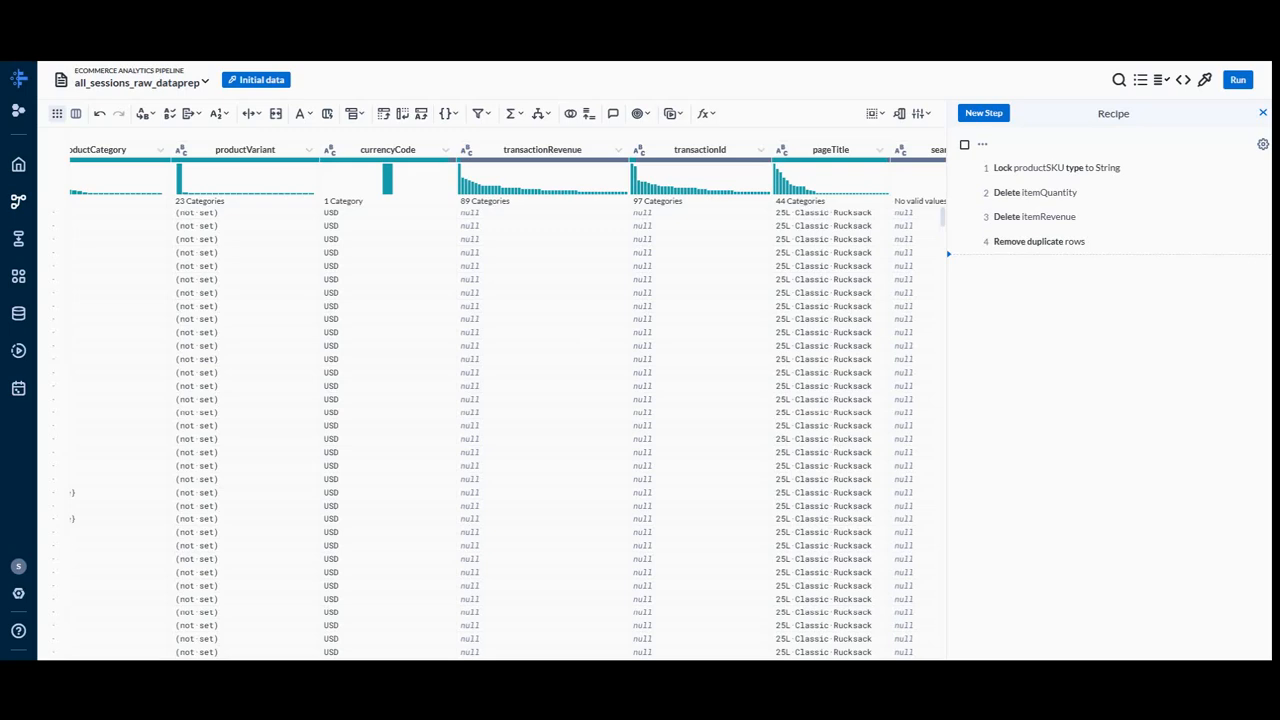
Step: Add a recipe step that deletes the rows where totalTransactionRevenue is missing
{"action": "scroll", "coordinate": [560, 300], "scroll_direction": "left", "scroll_amount": 15}
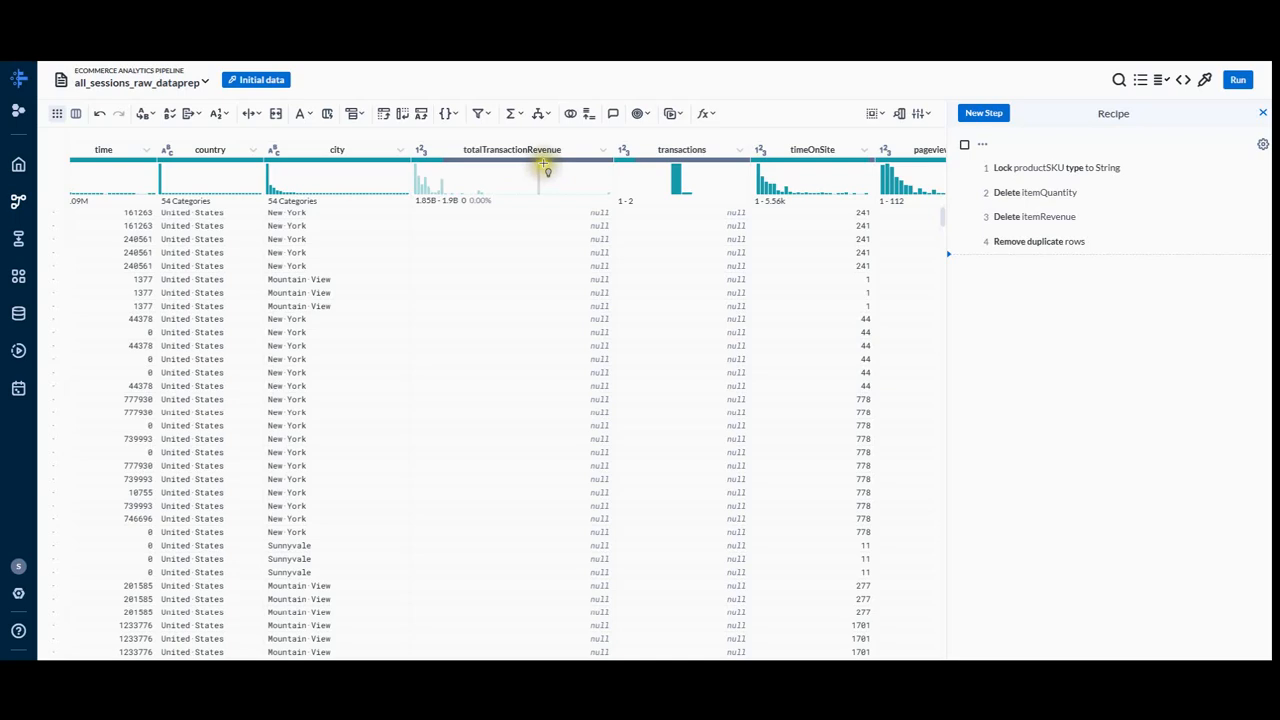
{"action": "left_click", "coordinate": [547, 168]}
{"action": "left_click", "coordinate": [545, 160]}
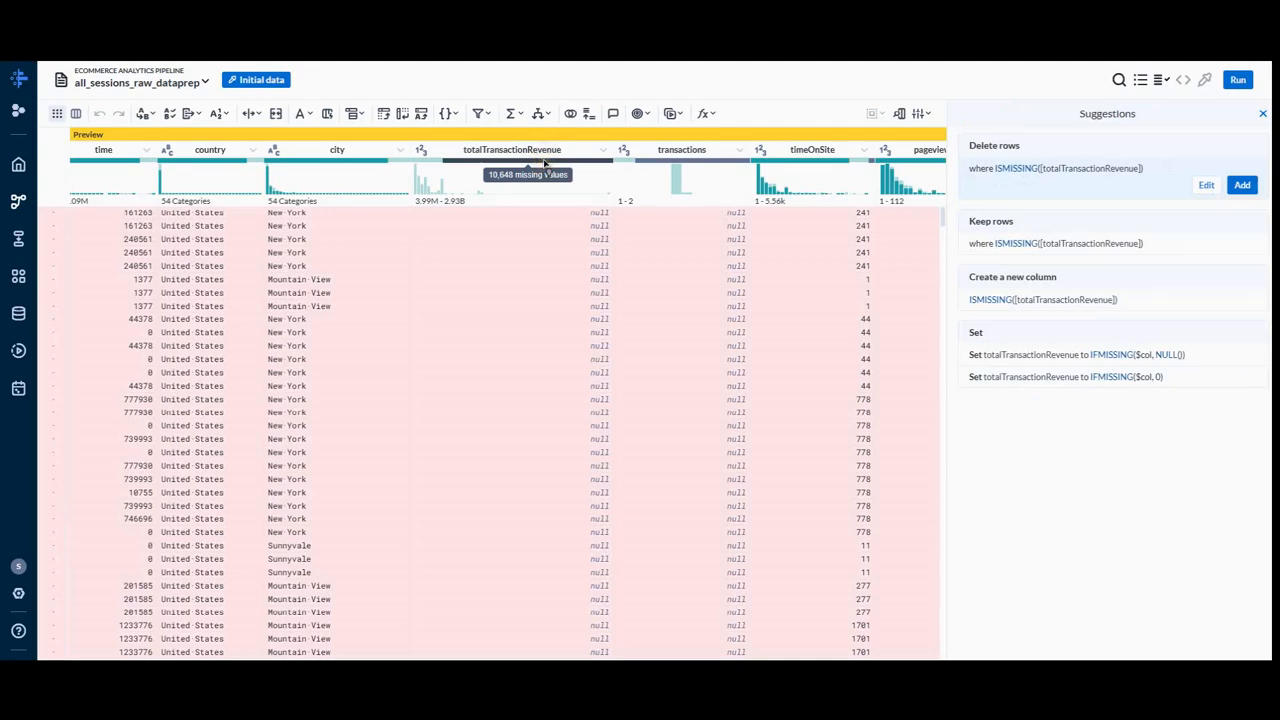
{"action": "left_click", "coordinate": [1246, 189]}
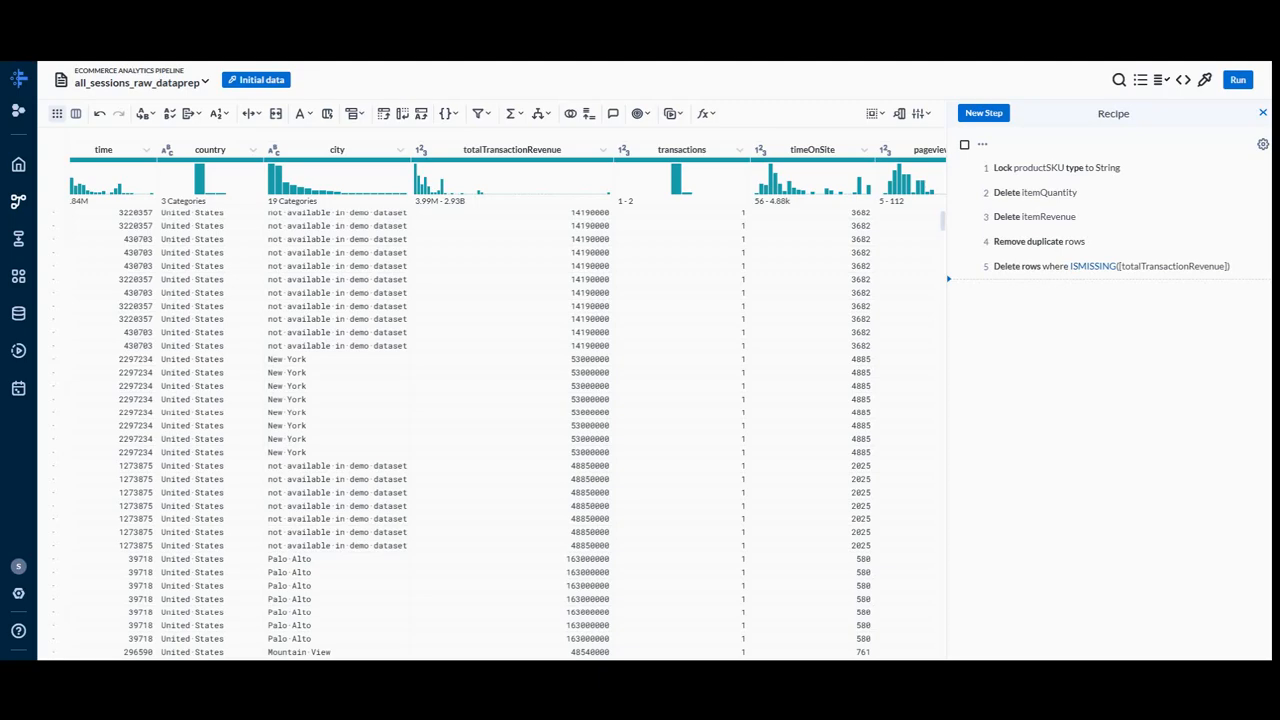
Step: Add a recipe step that keeps only the rows where type equals 'PAGE'
{"action": "scroll", "coordinate": [457, 186], "scroll_direction": "right", "scroll_amount": 10}
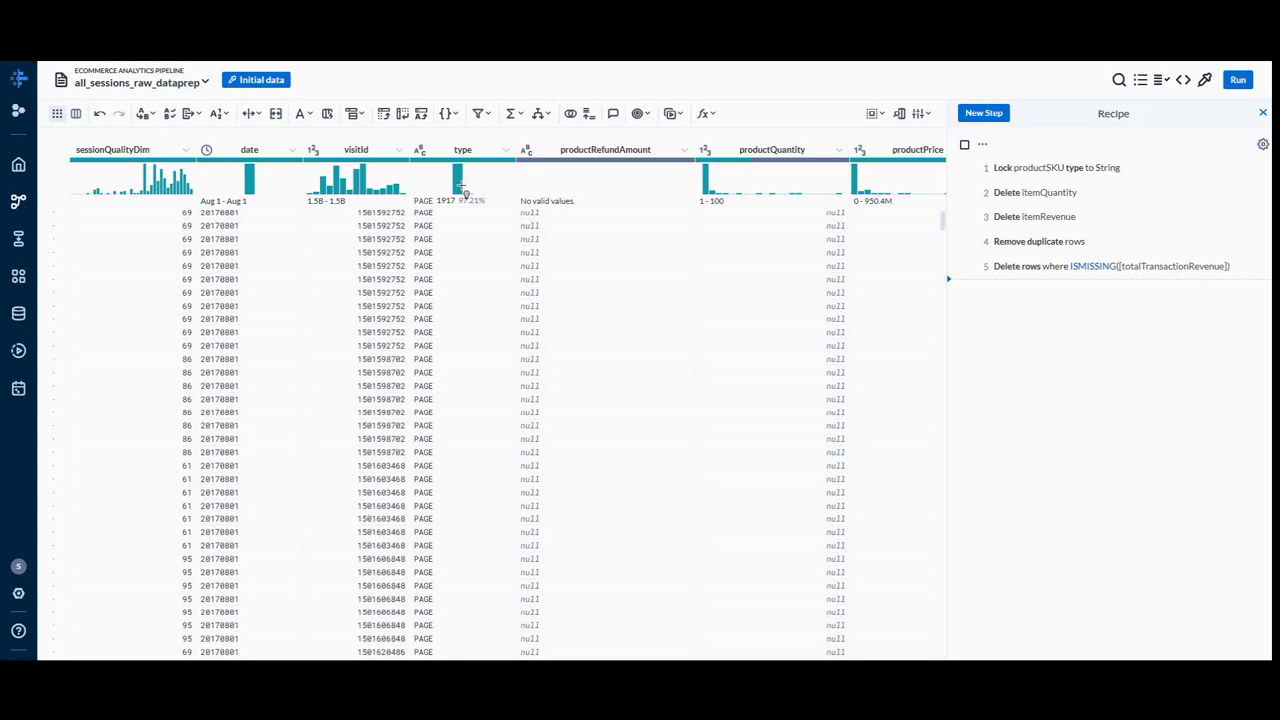
{"action": "left_click", "coordinate": [461, 189]}
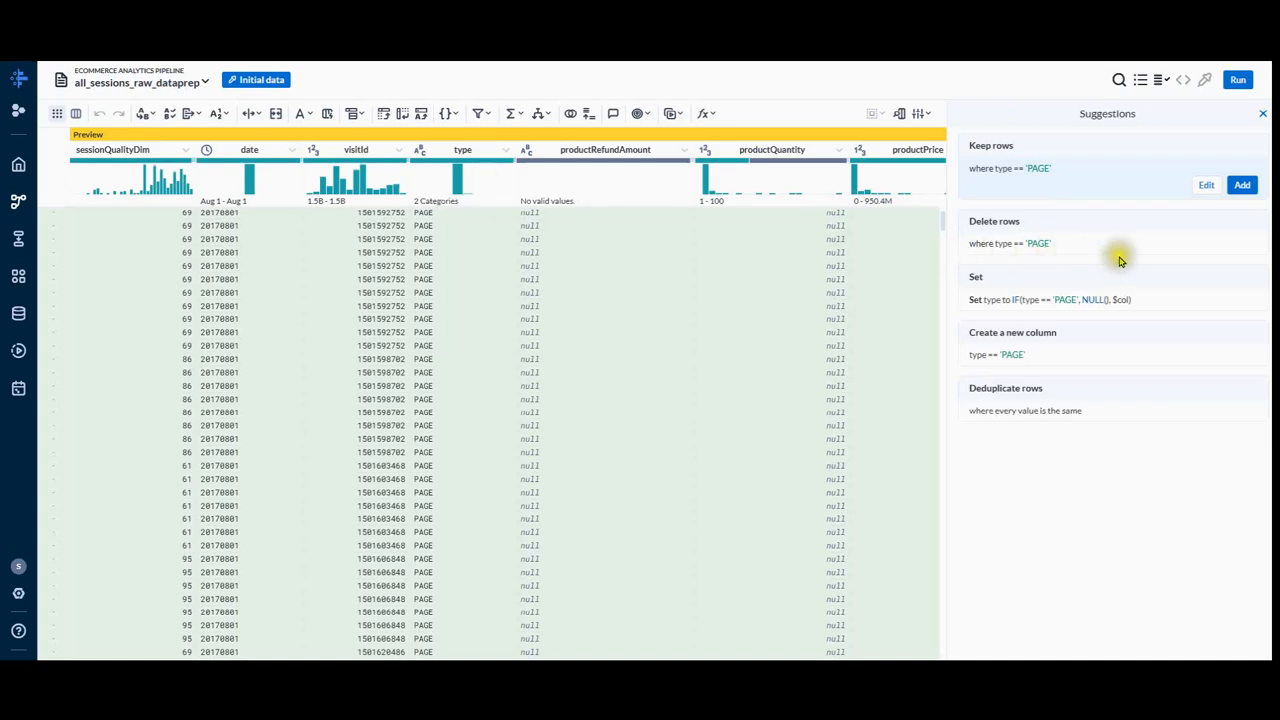
{"action": "left_click", "coordinate": [1242, 185]}
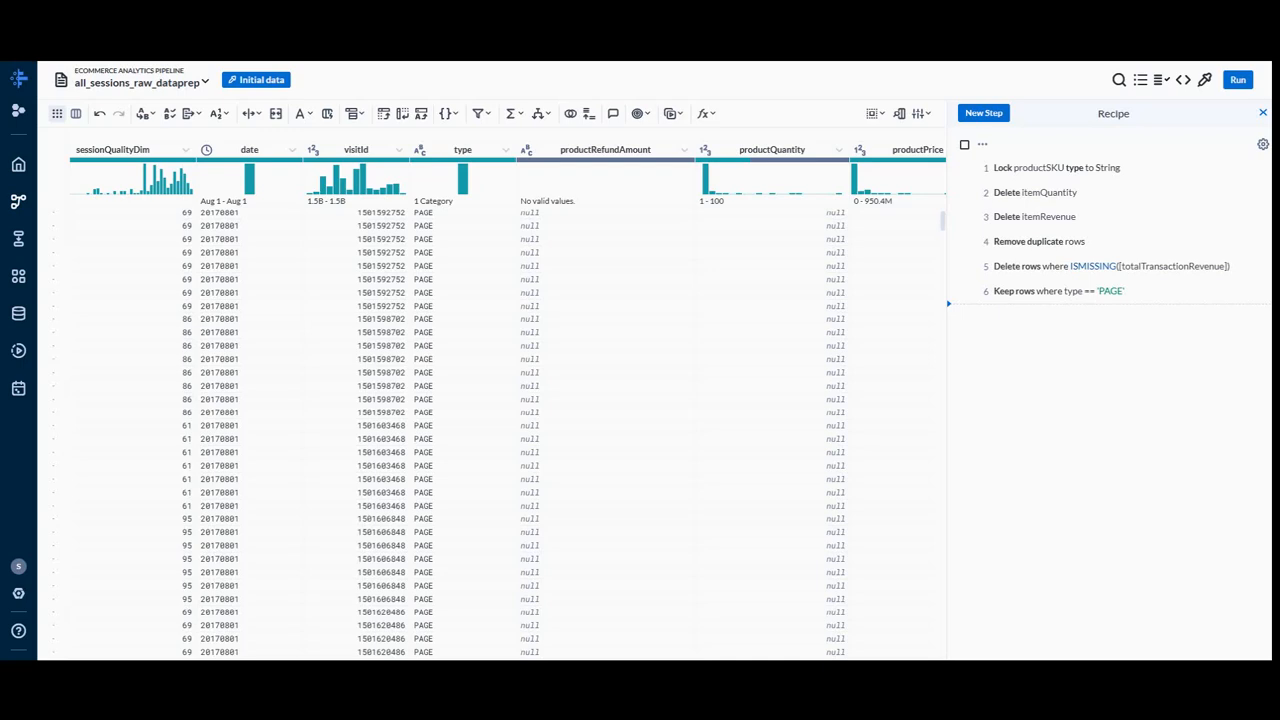
Step: Merge the fullVisitorId and visitId columns with the separator '-' into a new column named unique_session_id
{"action": "left_click", "coordinate": [276, 116]}
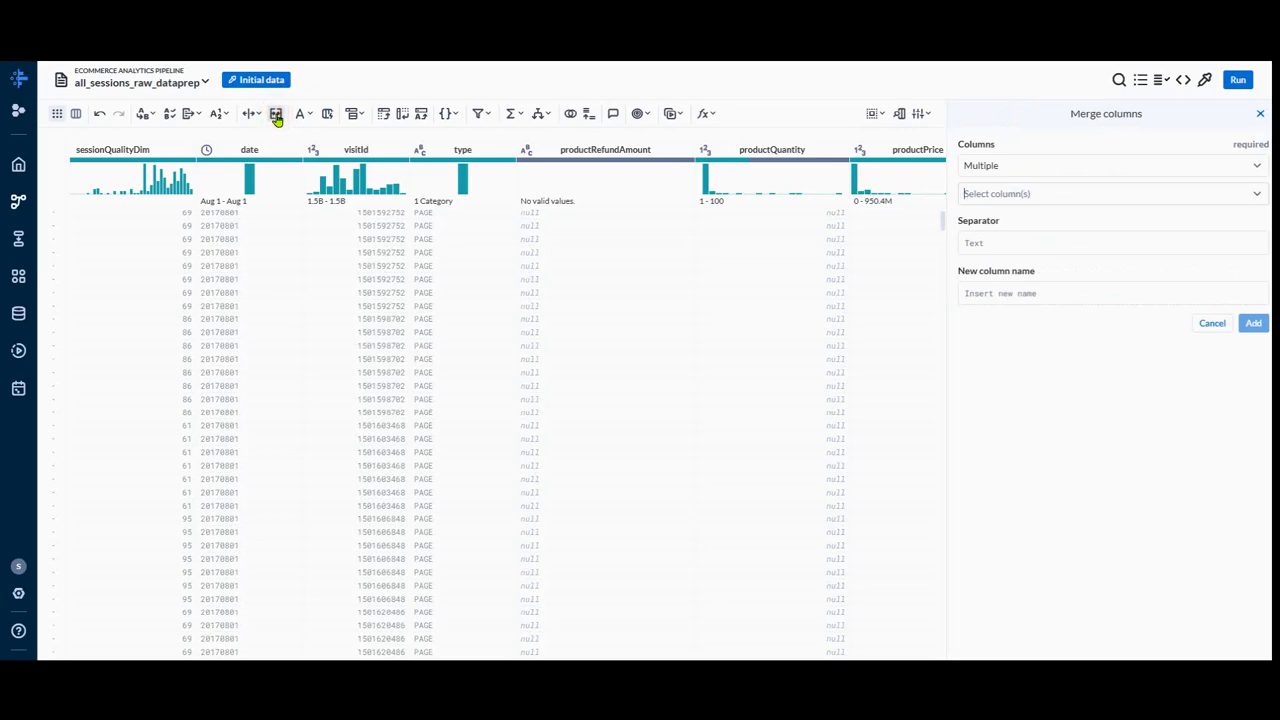
{"action": "left_click", "coordinate": [1262, 195]}
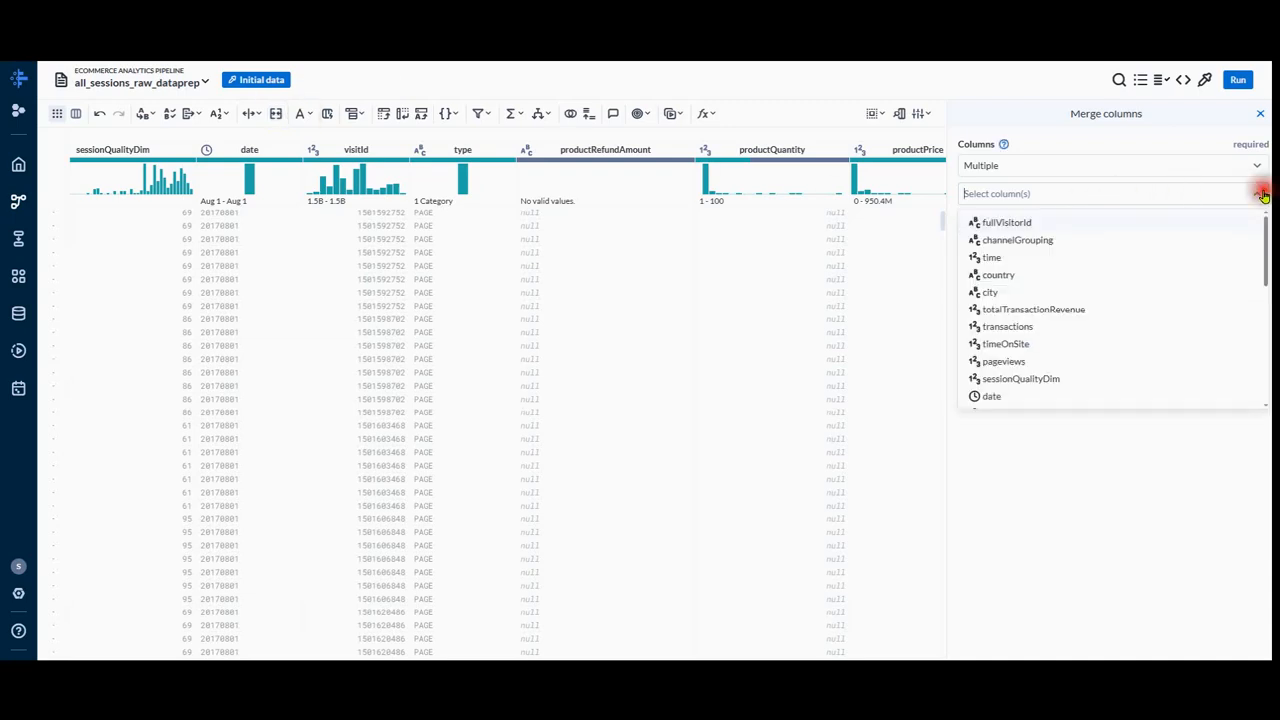
{"action": "left_click", "coordinate": [1043, 222]}
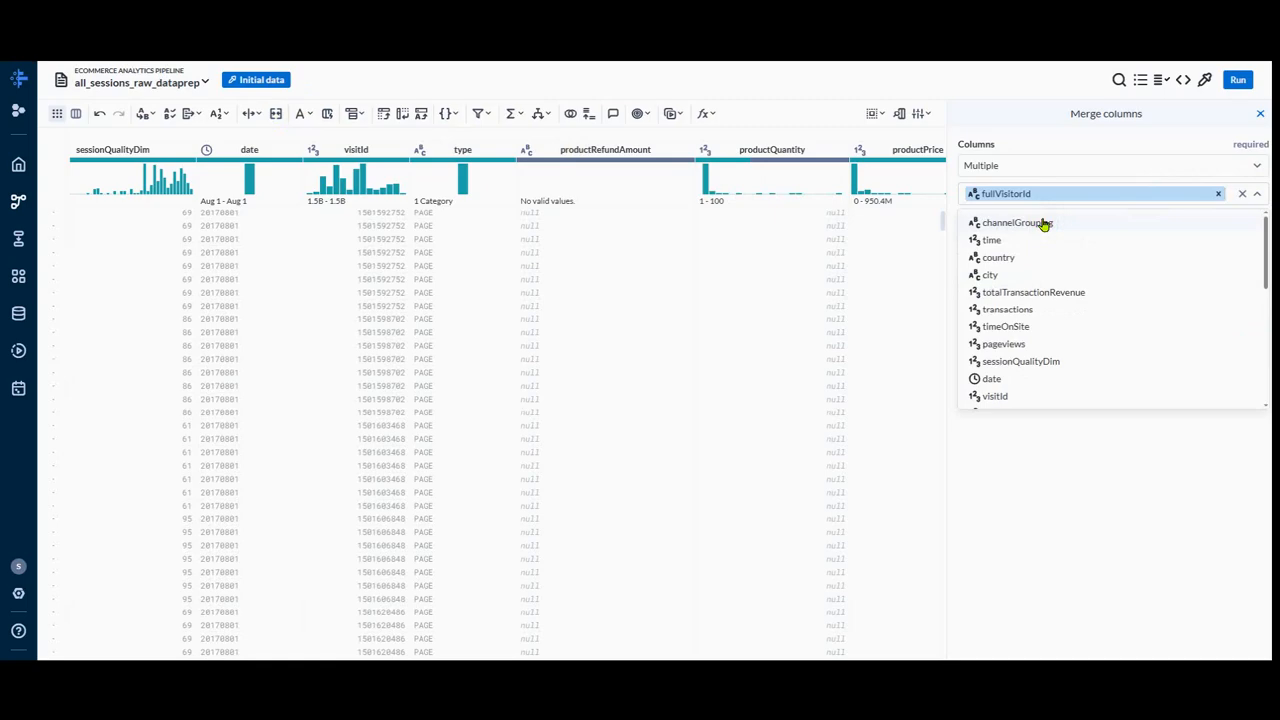
{"action": "left_click", "coordinate": [1000, 398]}
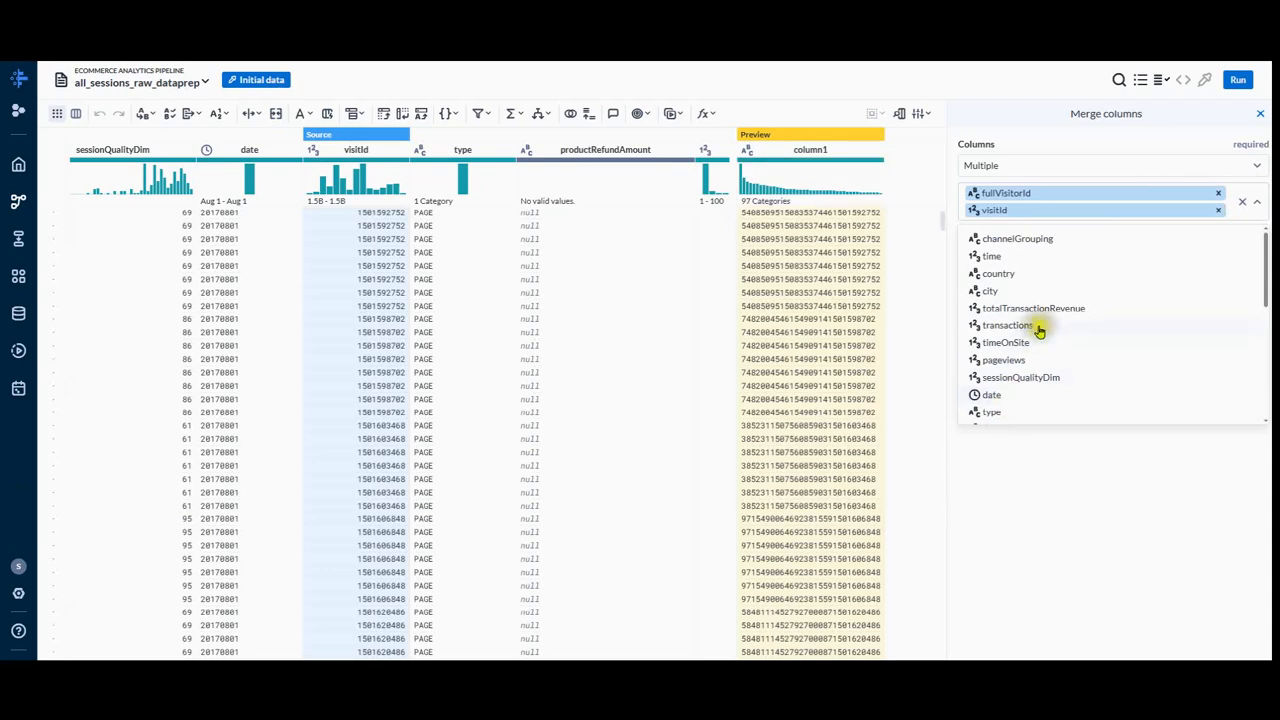
{"action": "left_click", "coordinate": [1017, 499]}
{"action": "left_click", "coordinate": [999, 262]}
{"action": "type", "text": "-"}
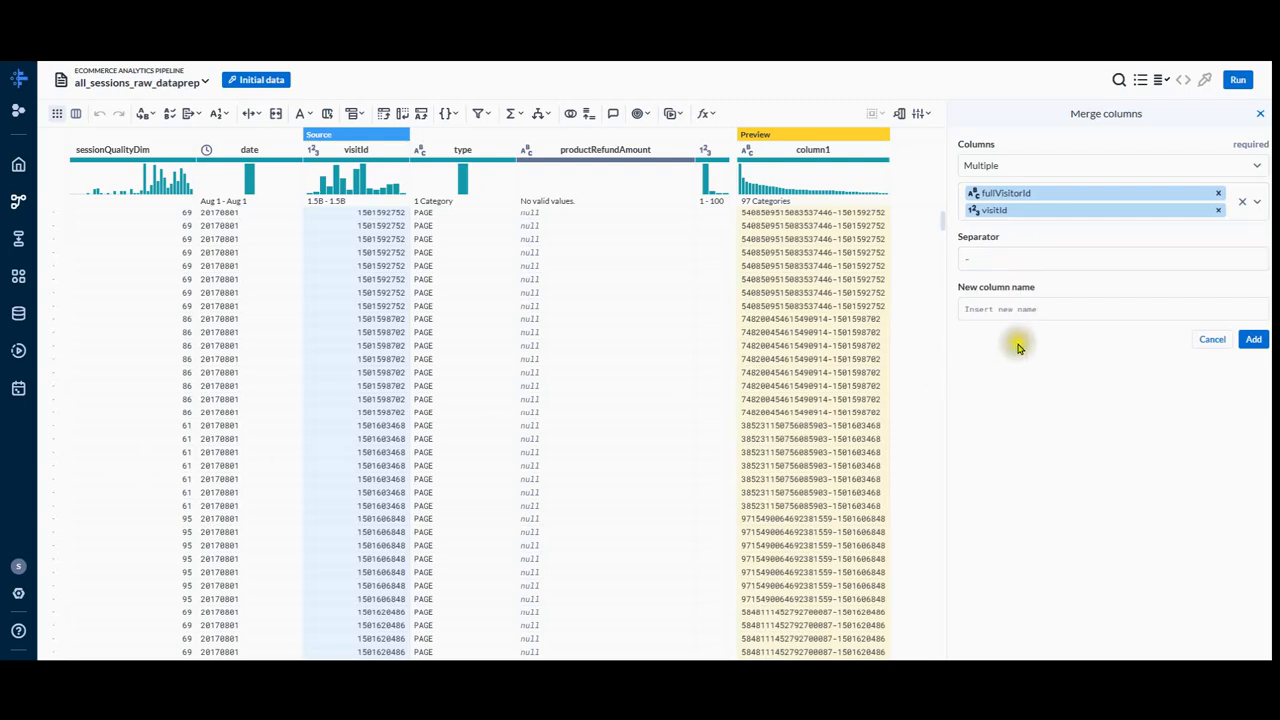
{"action": "left_click", "coordinate": [1003, 308]}
{"action": "type", "text": "unique_session_id"}
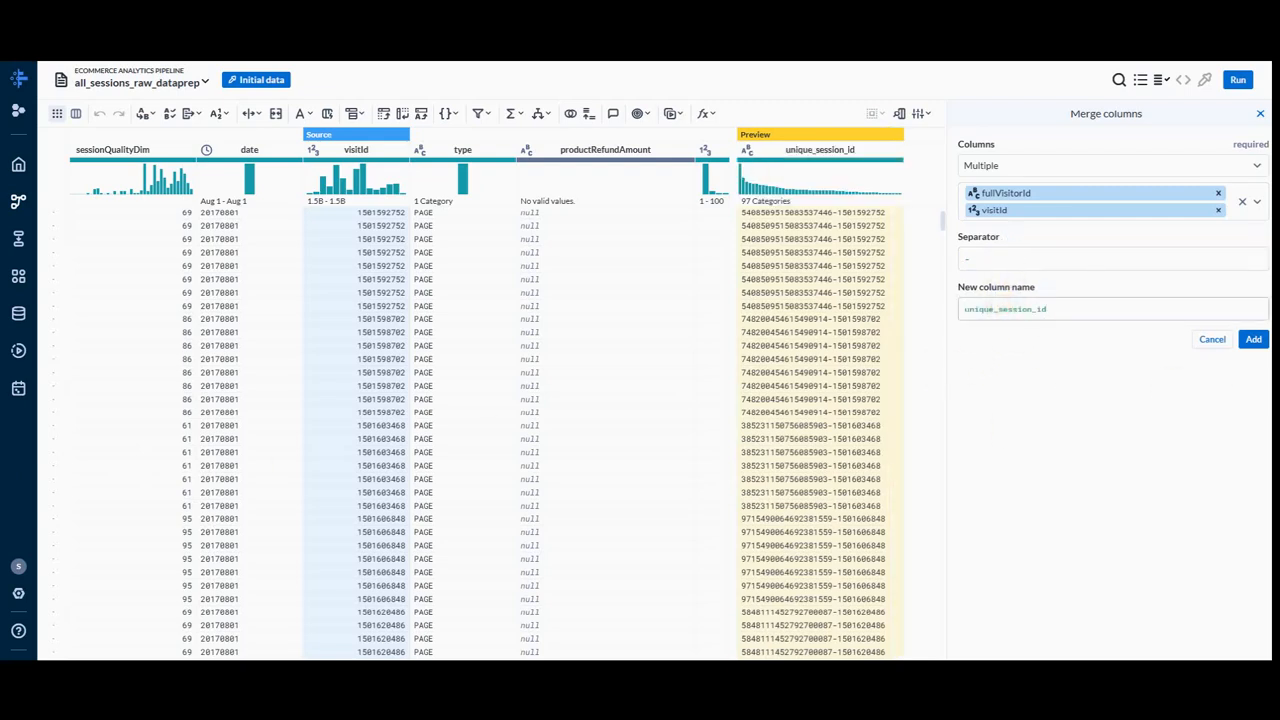
{"action": "left_click", "coordinate": [1251, 340]}
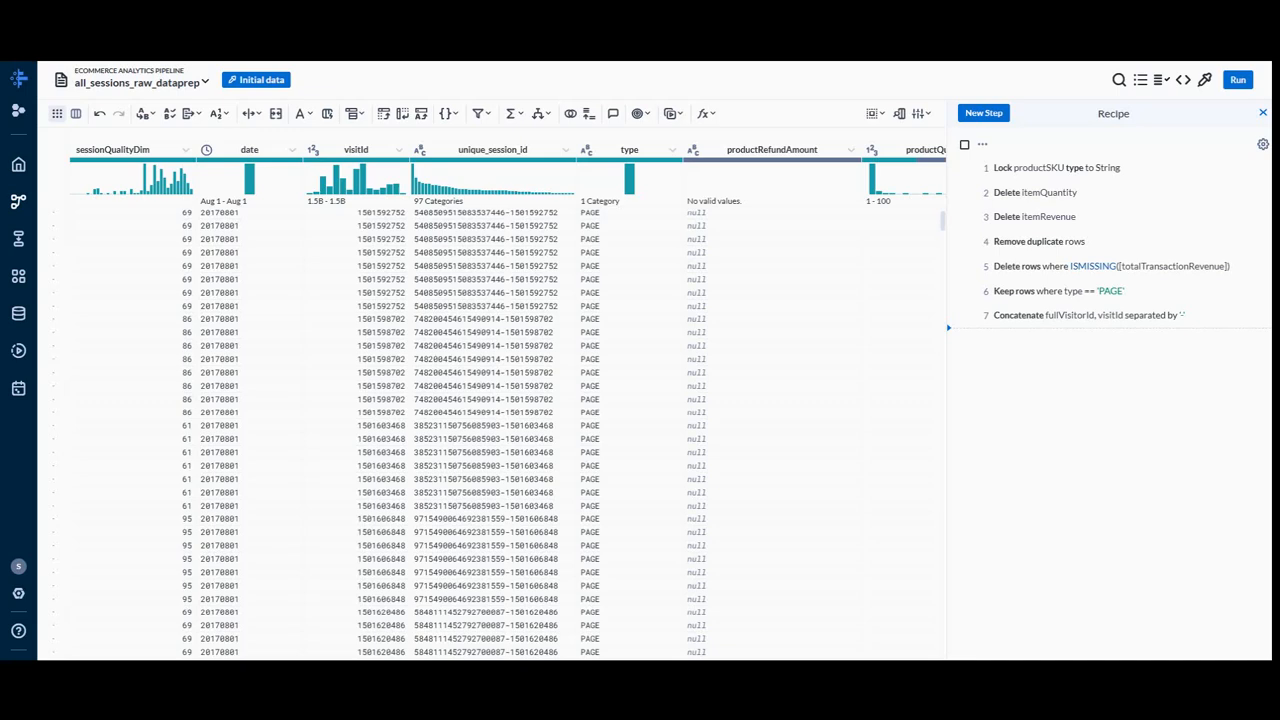
Step: Create eCommerceAction_label with a single-column case on eCommerceAction_type, mapping codes to labels such as 5 'Check out' and 6 'Completed purchase'
{"action": "left_click", "coordinate": [541, 116]}
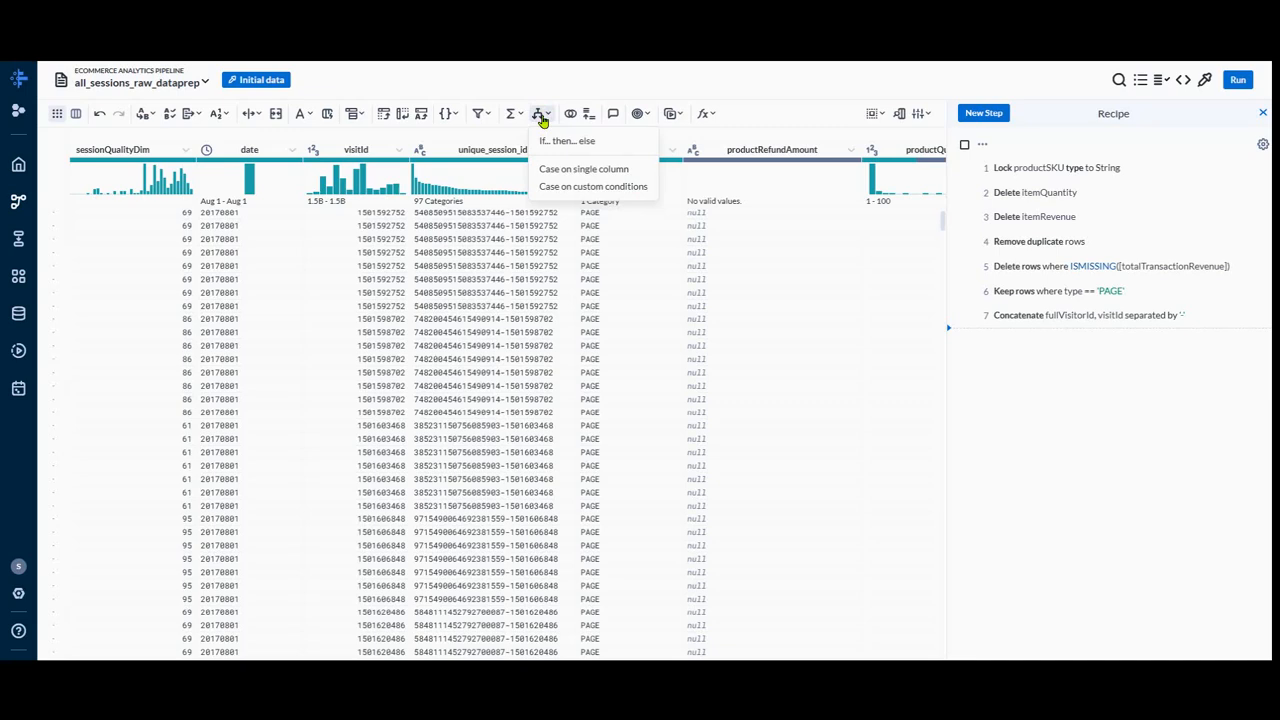
{"action": "left_click", "coordinate": [568, 168]}
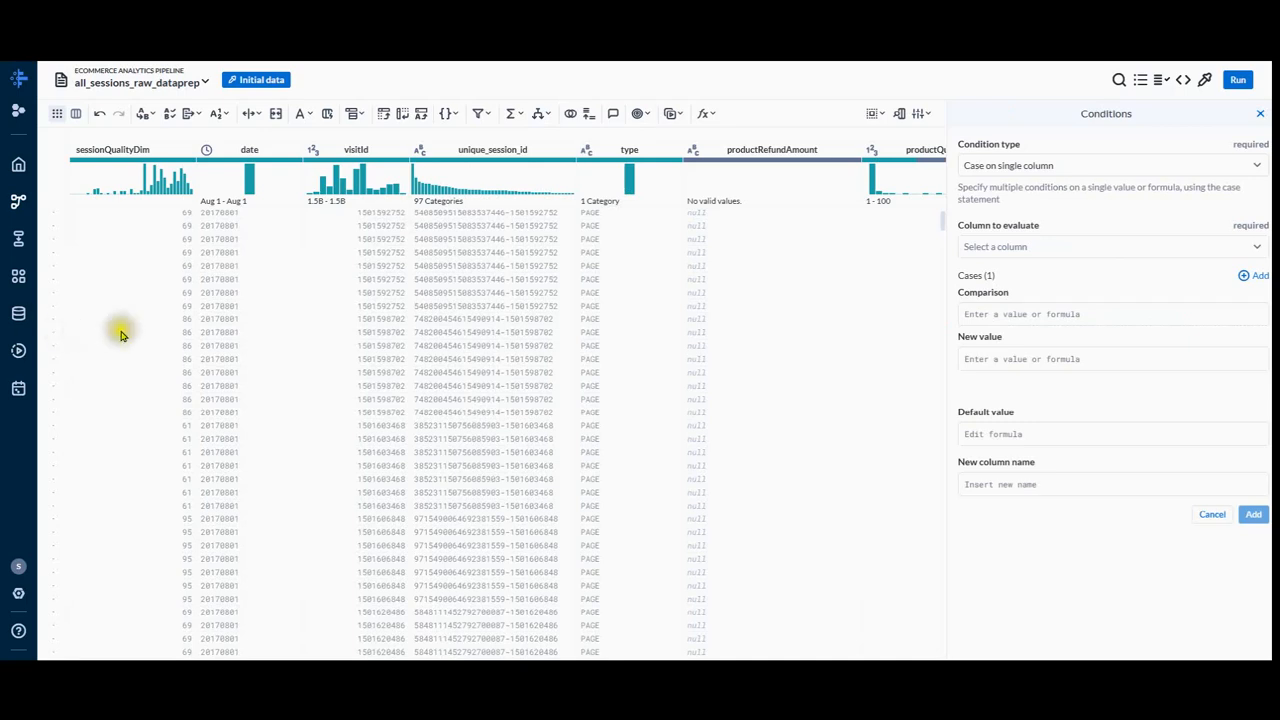
{"action": "left_click", "coordinate": [1038, 246]}
{"action": "type", "text": "eCommerceAction_type"}
{"action": "left_click", "coordinate": [1040, 278]}
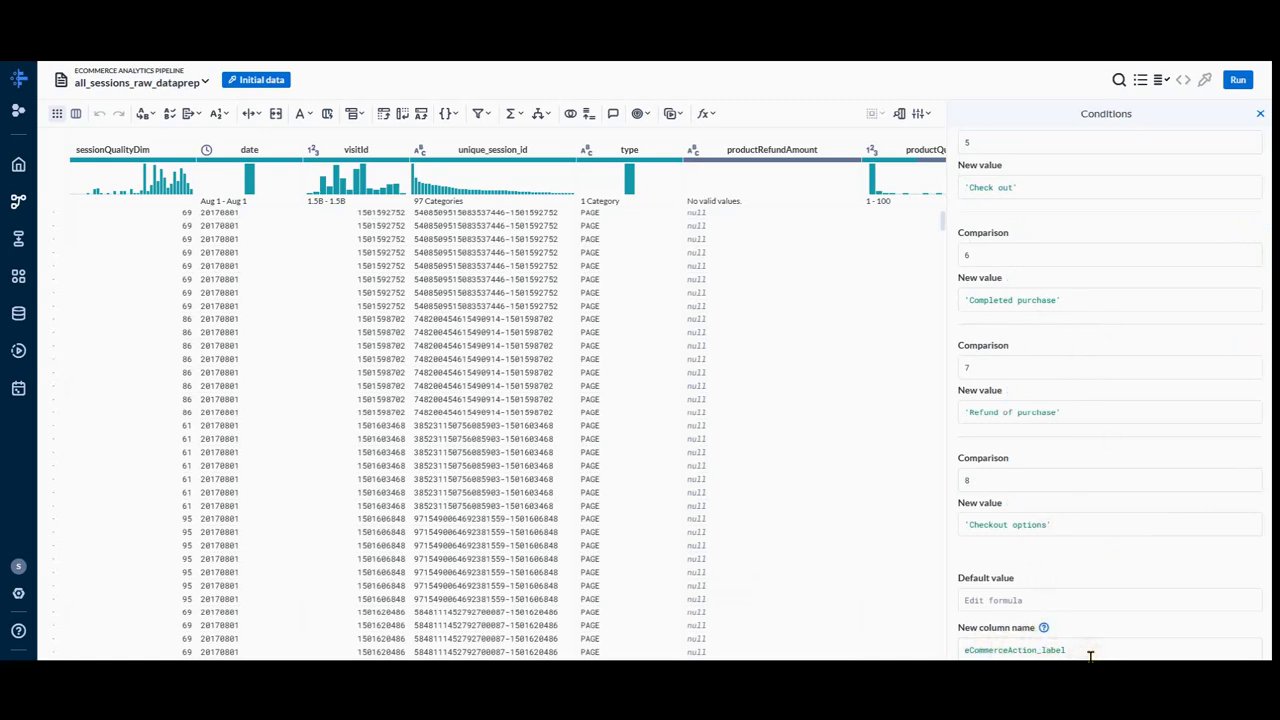
{"action": "left_click", "coordinate": [1238, 674]}
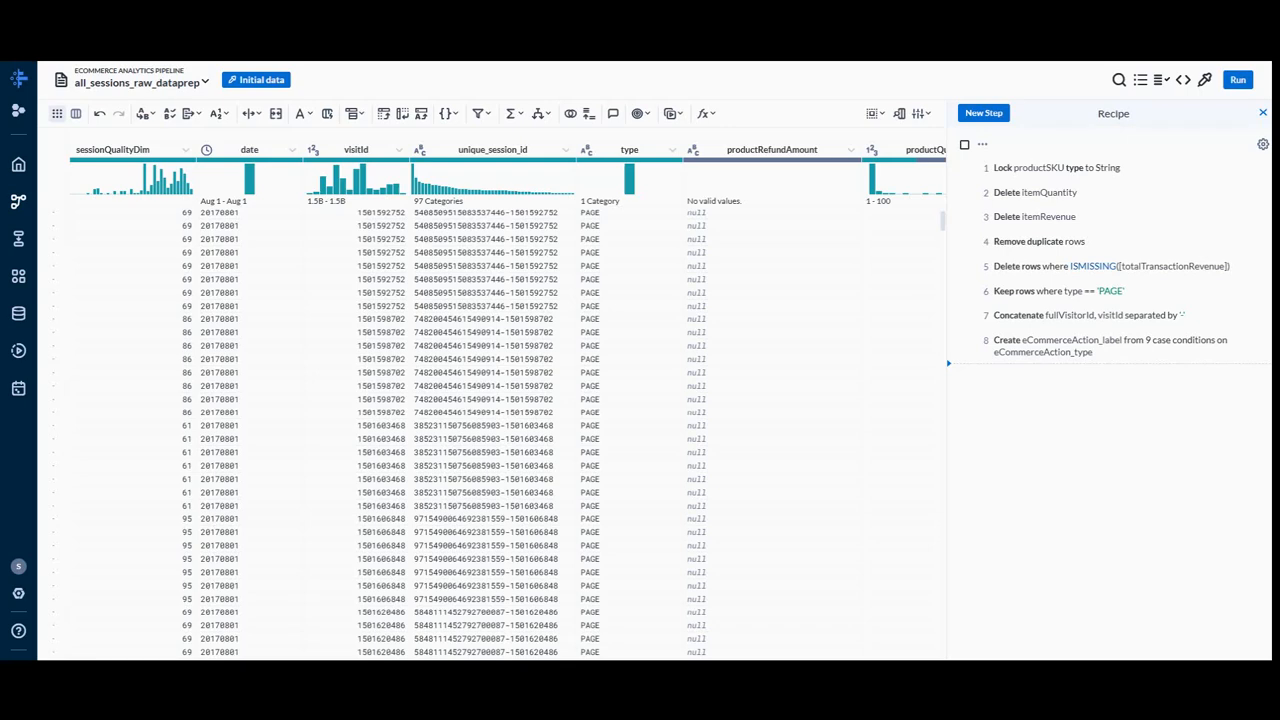
Step: Add a custom formula column named totalTransactionRevenue1 calculated as DIVIDE(totalTransactionRevenue,1000000)
{"action": "scroll", "coordinate": [275, 651], "scroll_direction": "right", "scroll_amount": 10}
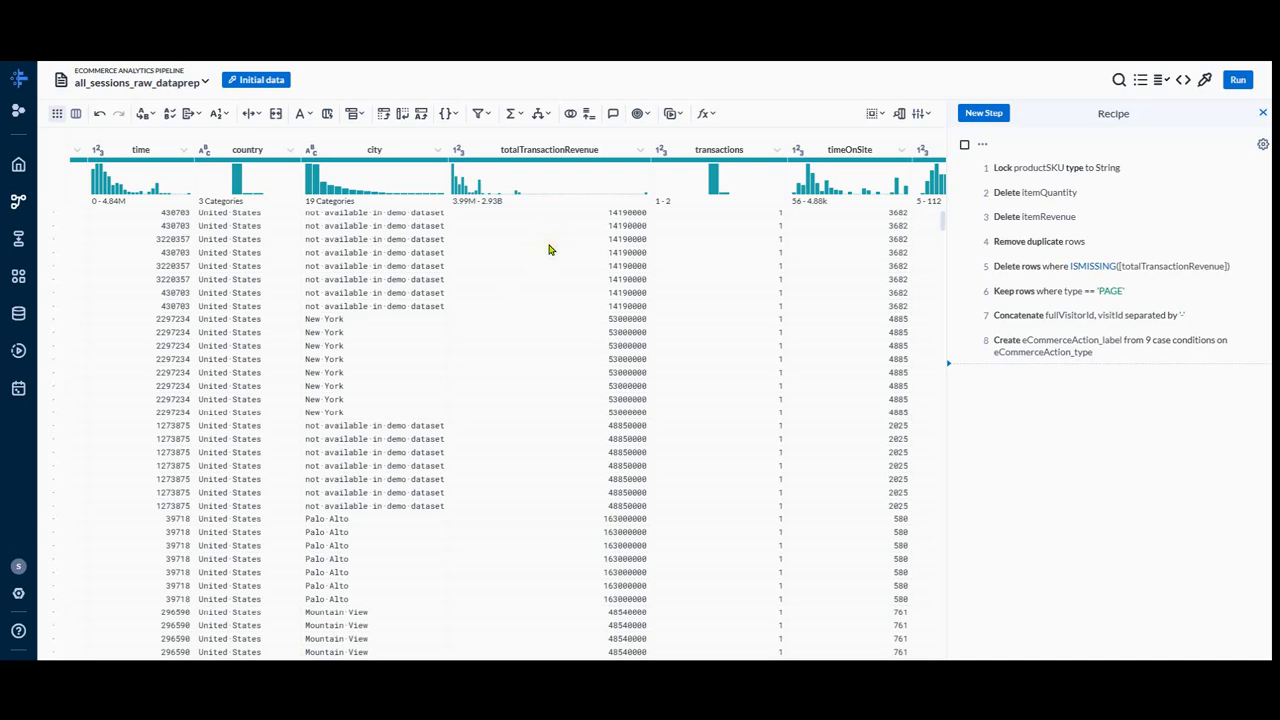
{"action": "left_click", "coordinate": [642, 152]}
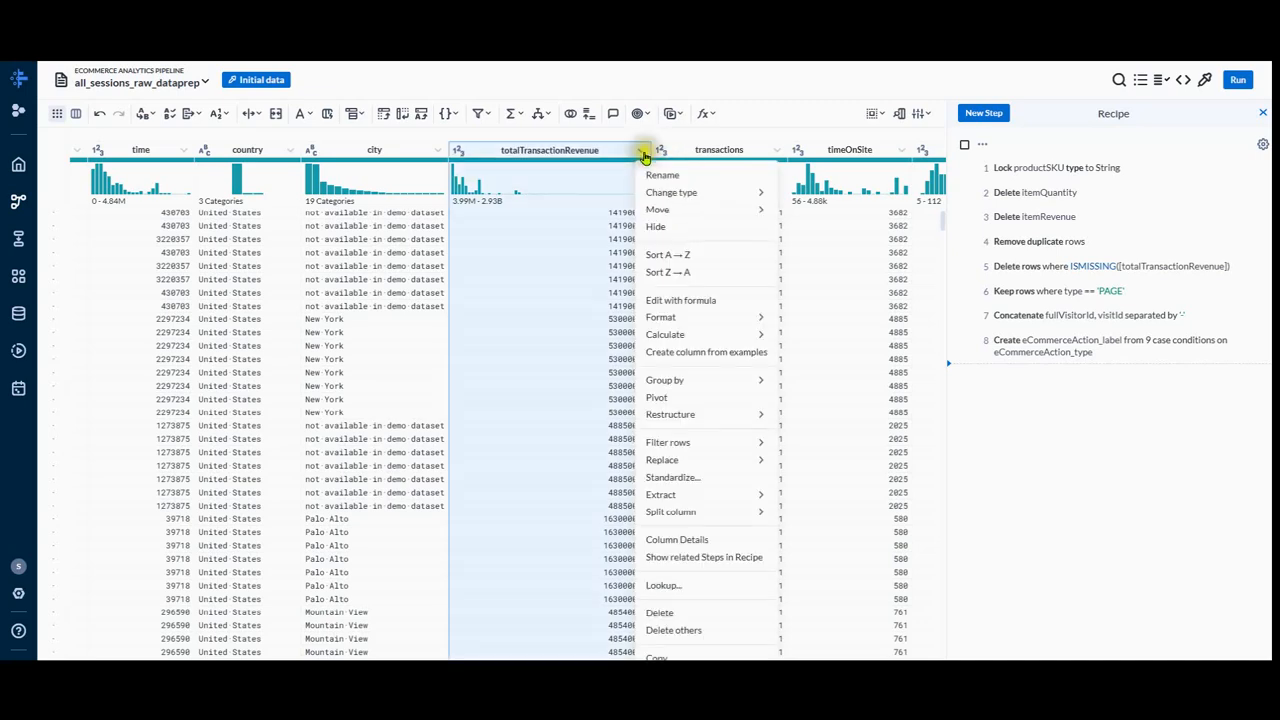
{"action": "mouse_move", "coordinate": [672, 336]}
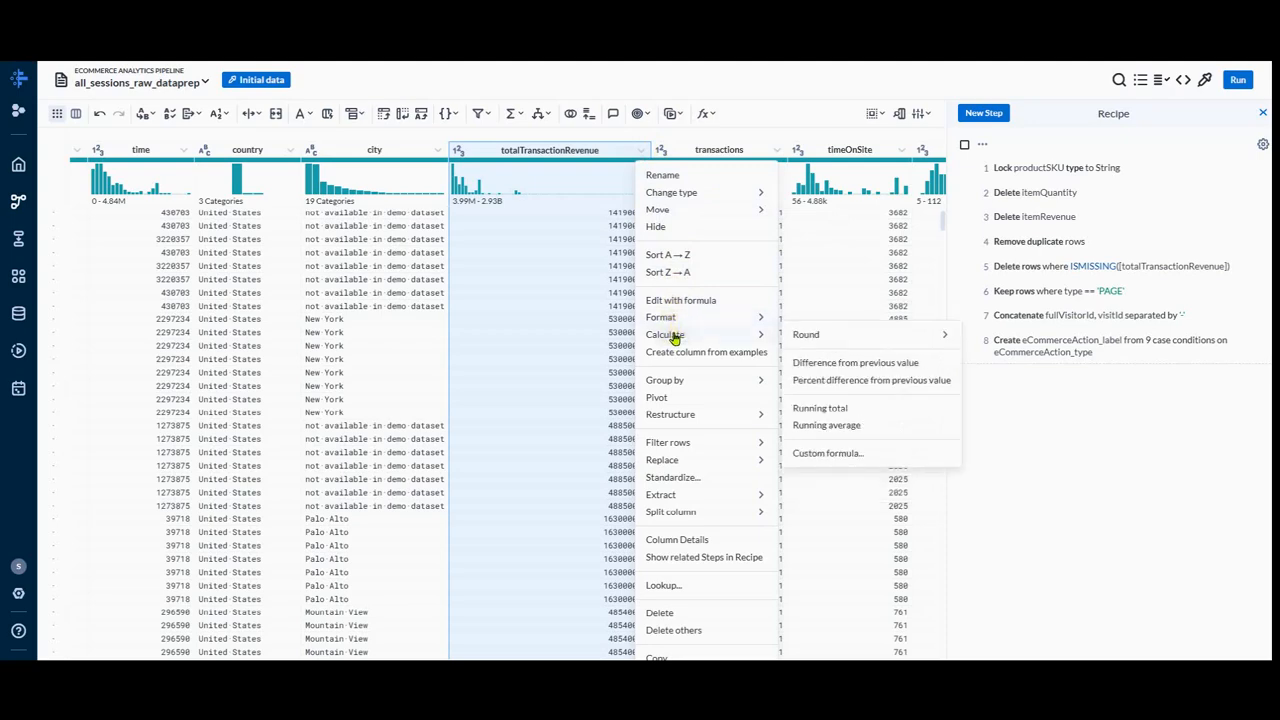
{"action": "left_click", "coordinate": [855, 458]}
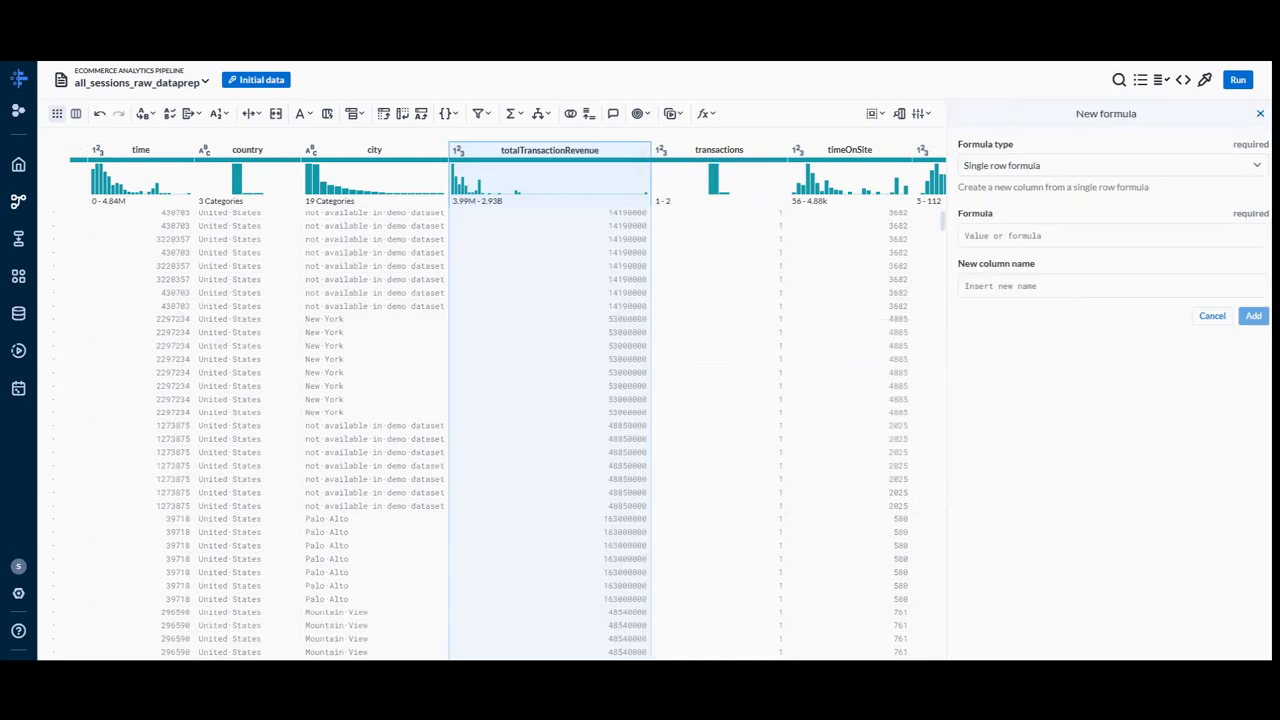
{"action": "left_click", "coordinate": [994, 235]}
{"action": "type", "text": "DIVIDE(totalTransactionRevenue, 1000000)"}
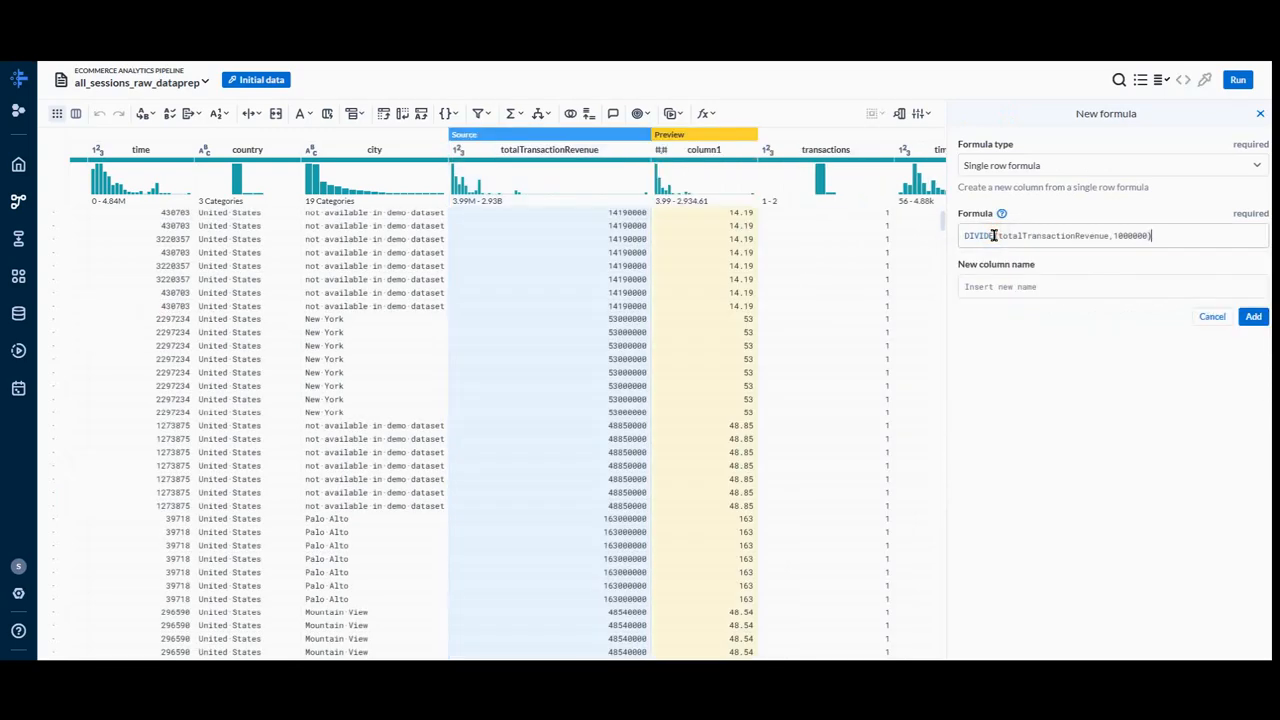
{"action": "left_click", "coordinate": [1041, 283]}
{"action": "type", "text": "totalTransactionRevenue1"}
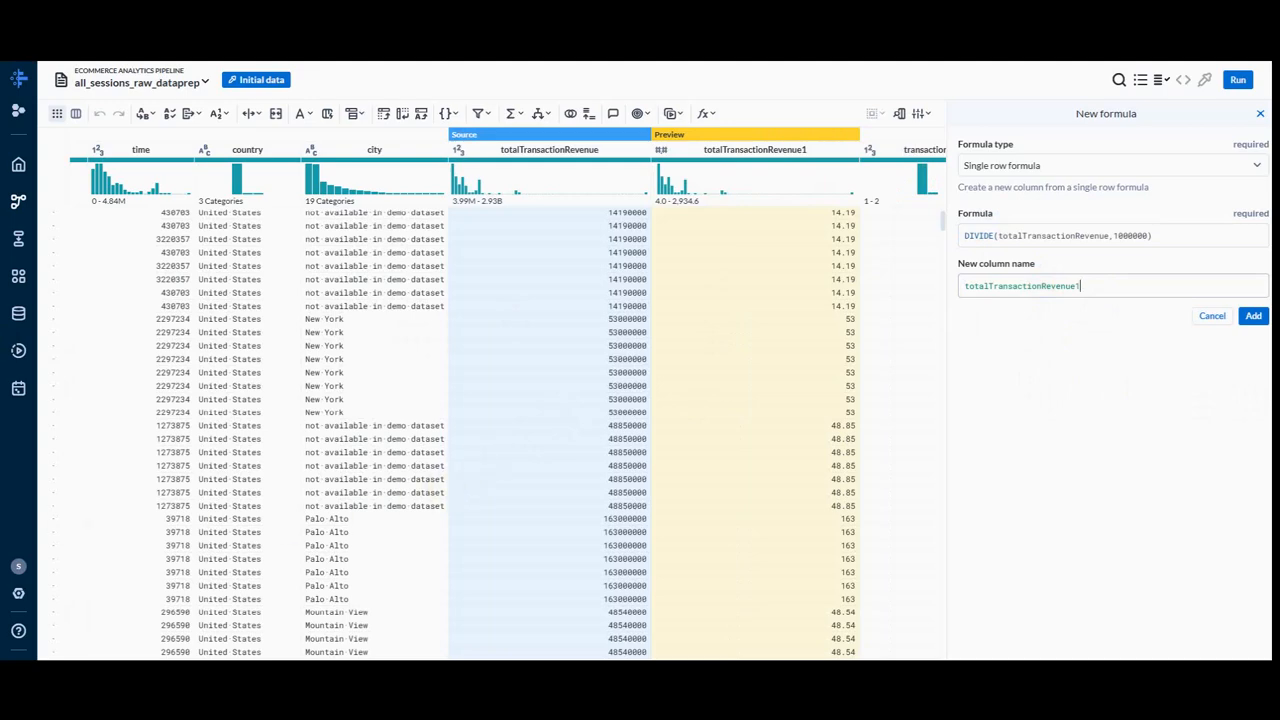
{"action": "left_click", "coordinate": [1253, 315]}
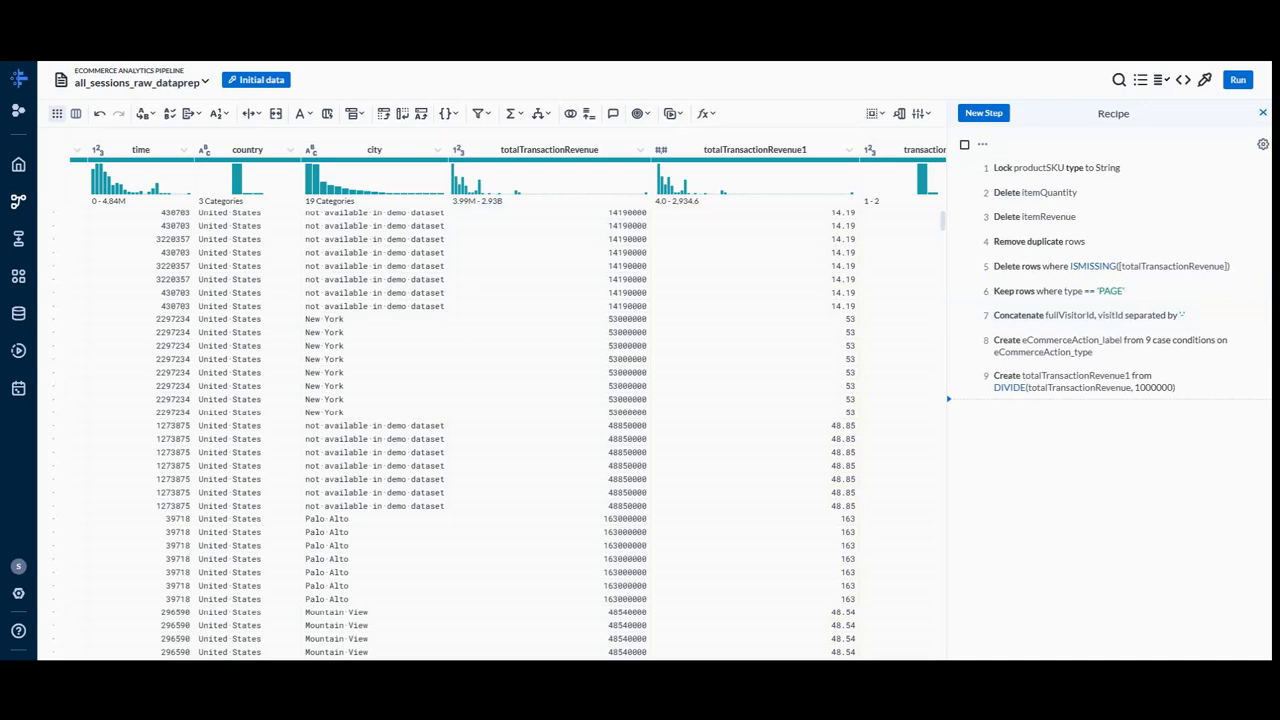
Step: Change the type of the totalTransactionRevenue1 column to Decimal
{"action": "left_click", "coordinate": [850, 155]}
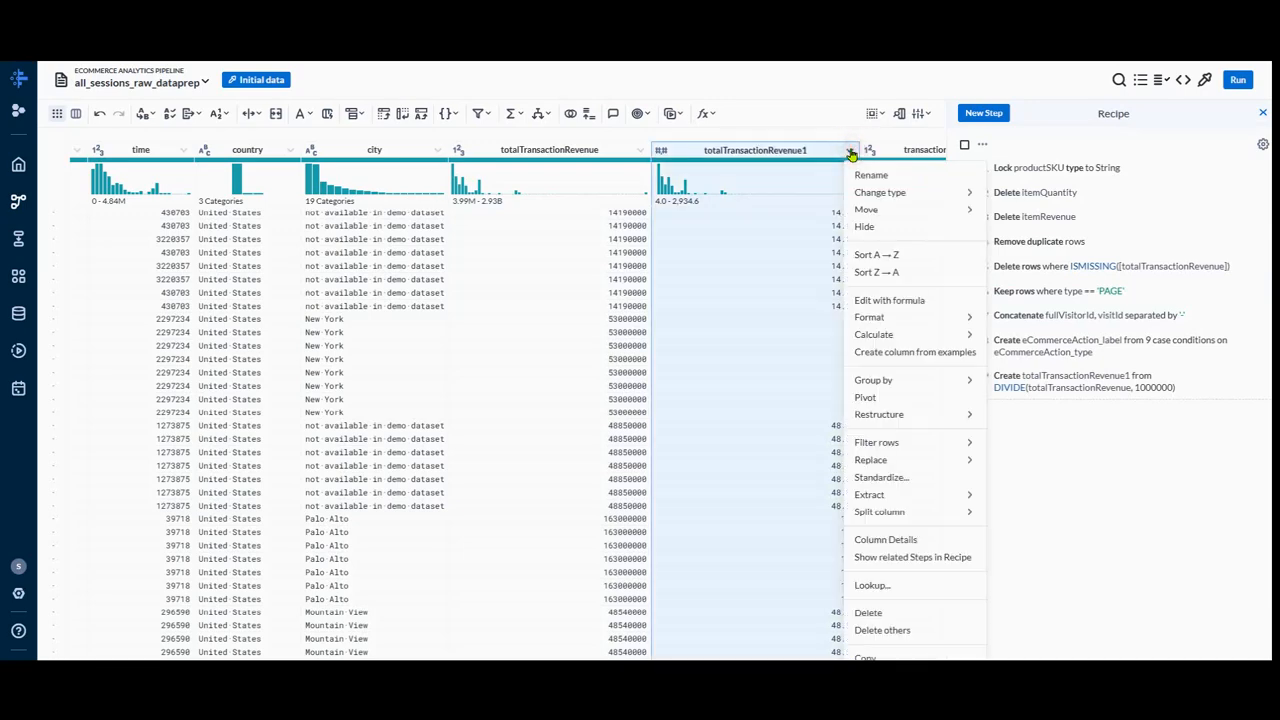
{"action": "mouse_move", "coordinate": [866, 192]}
{"action": "left_click", "coordinate": [1037, 256]}
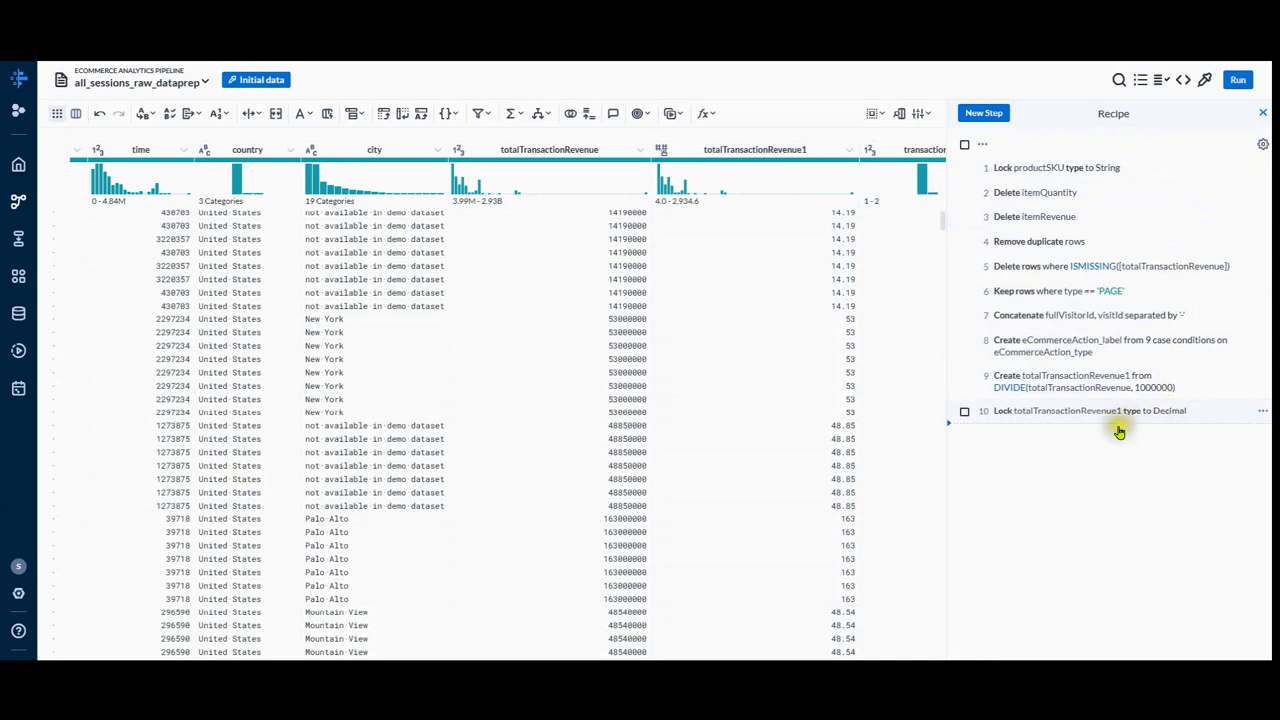
Step: Set up the job run with an added BigQuery publishing action for a new table named revenue_reporting in the ecommerce dataset
{"action": "left_click", "coordinate": [1246, 83]}
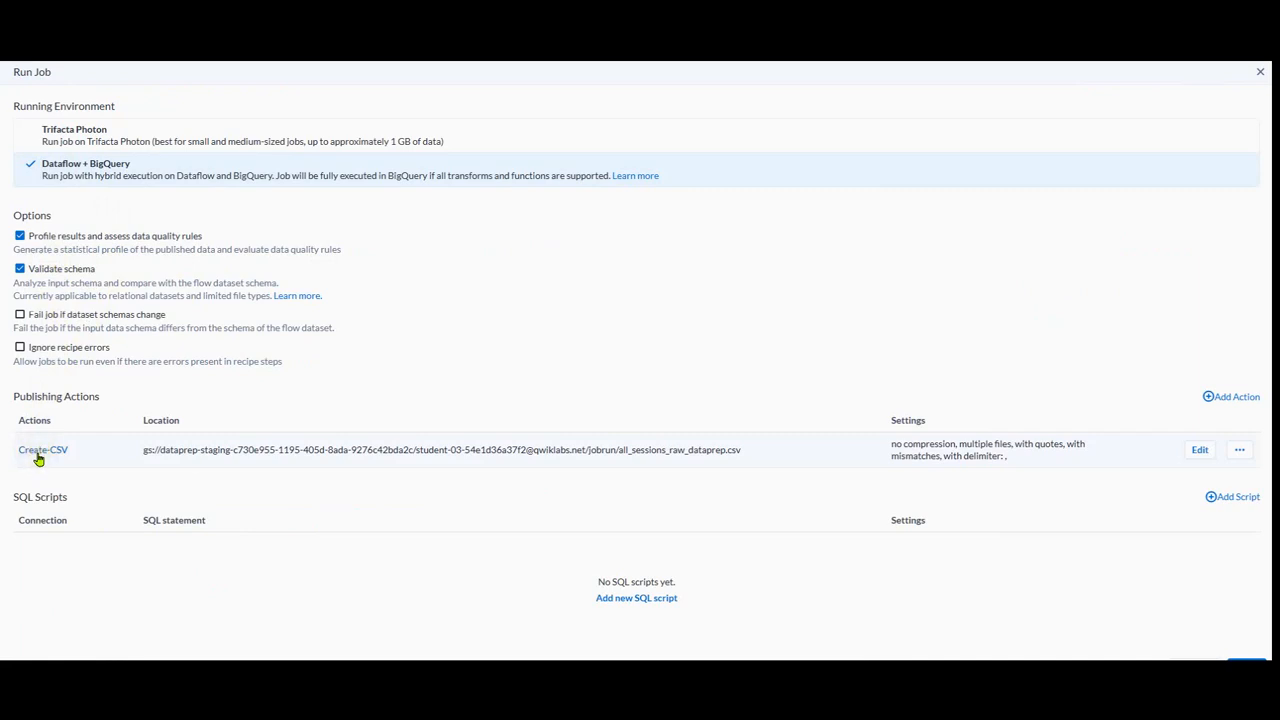
{"action": "left_click", "coordinate": [1235, 399]}
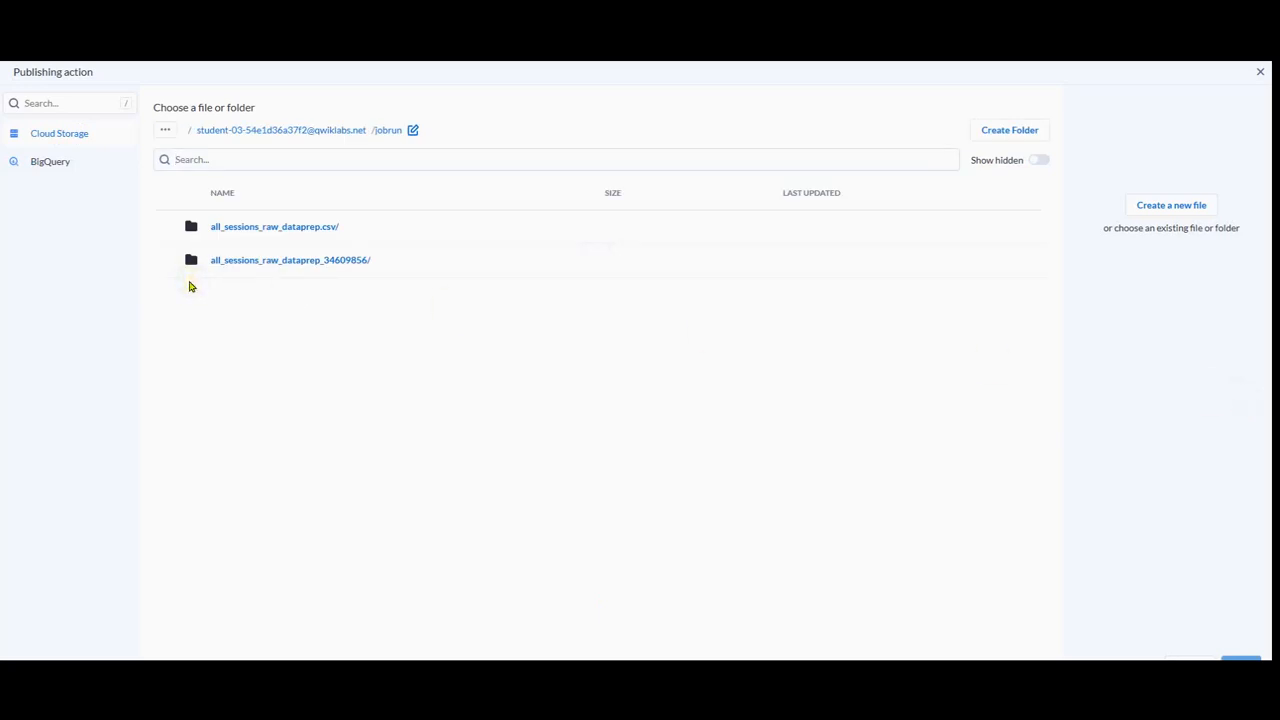
{"action": "left_click", "coordinate": [51, 163]}
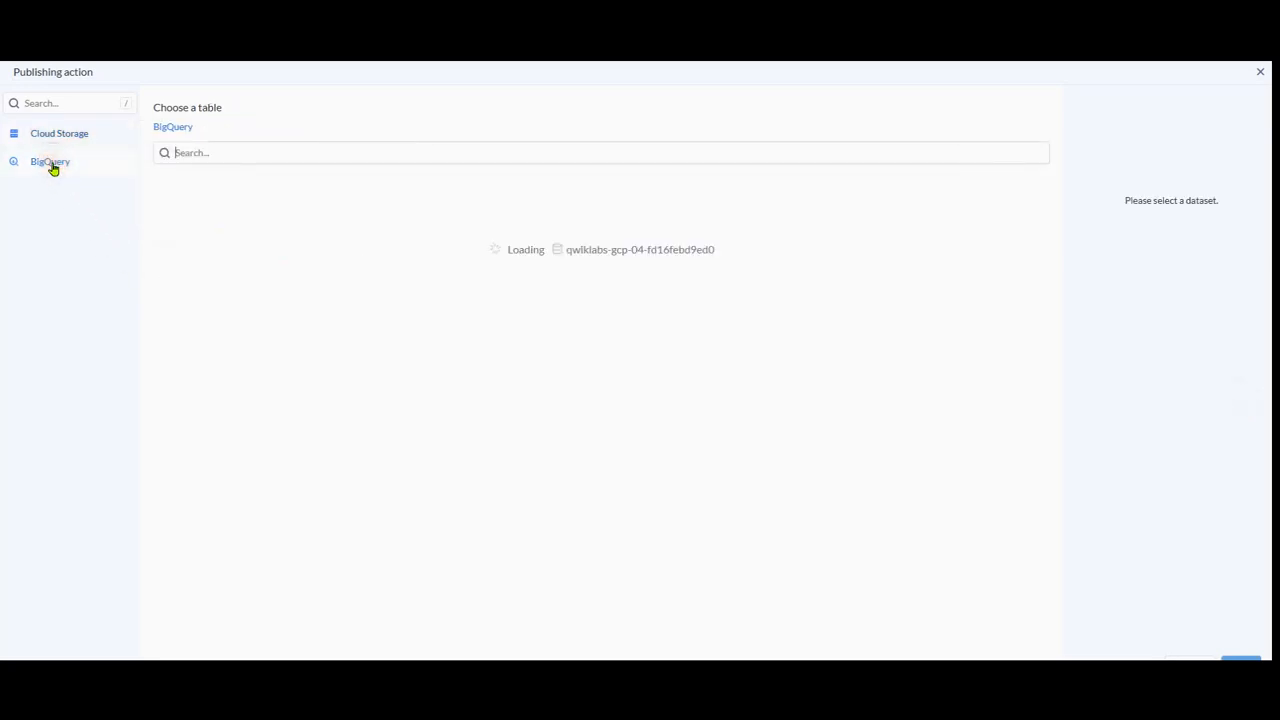
{"action": "left_click", "coordinate": [218, 218]}
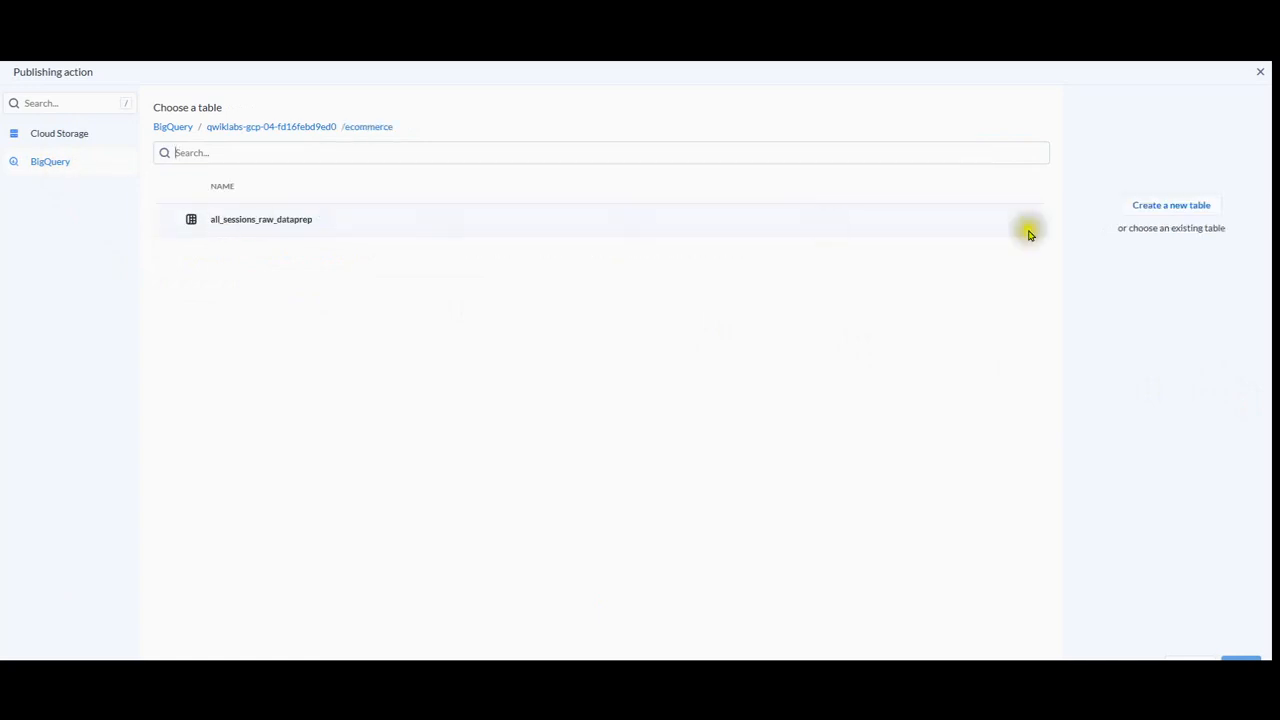
{"action": "left_click", "coordinate": [1148, 206]}
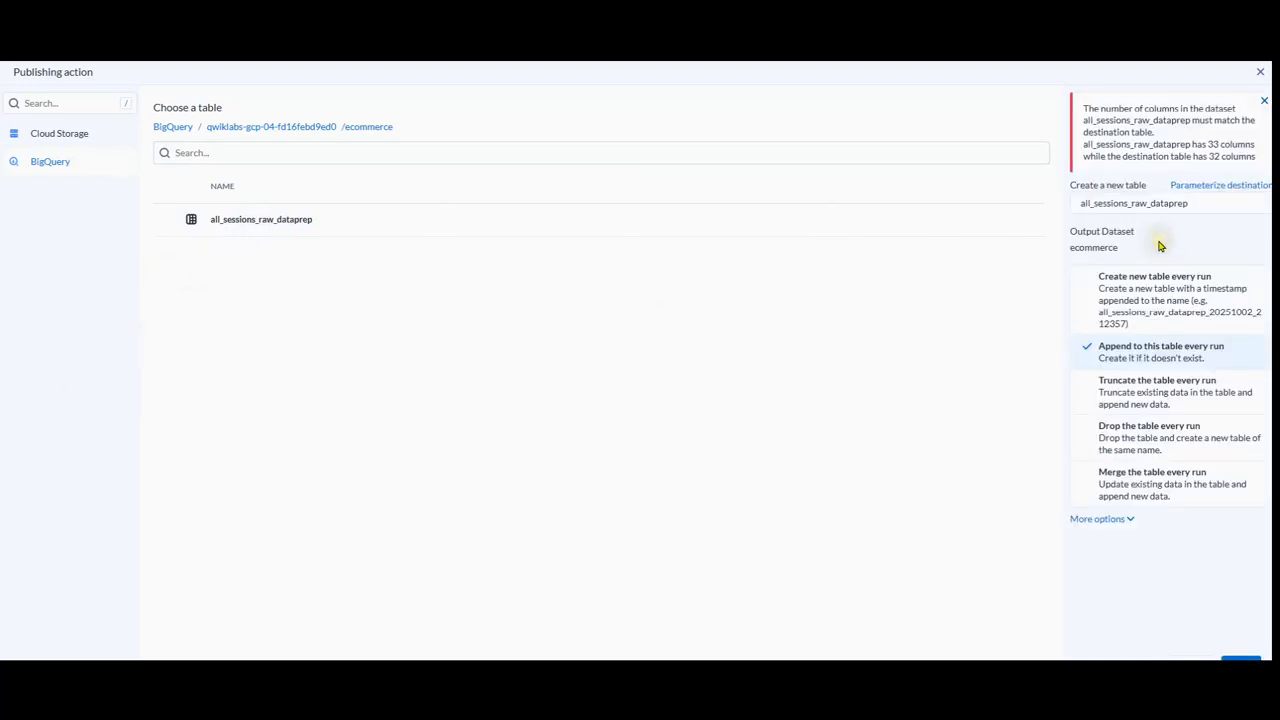
{"action": "double_click", "coordinate": [1172, 200]}
{"action": "type", "text": "revenue_reporting"}
{"action": "left_click_drag", "start_coordinate": [1209, 198], "coordinate": [1064, 199]}
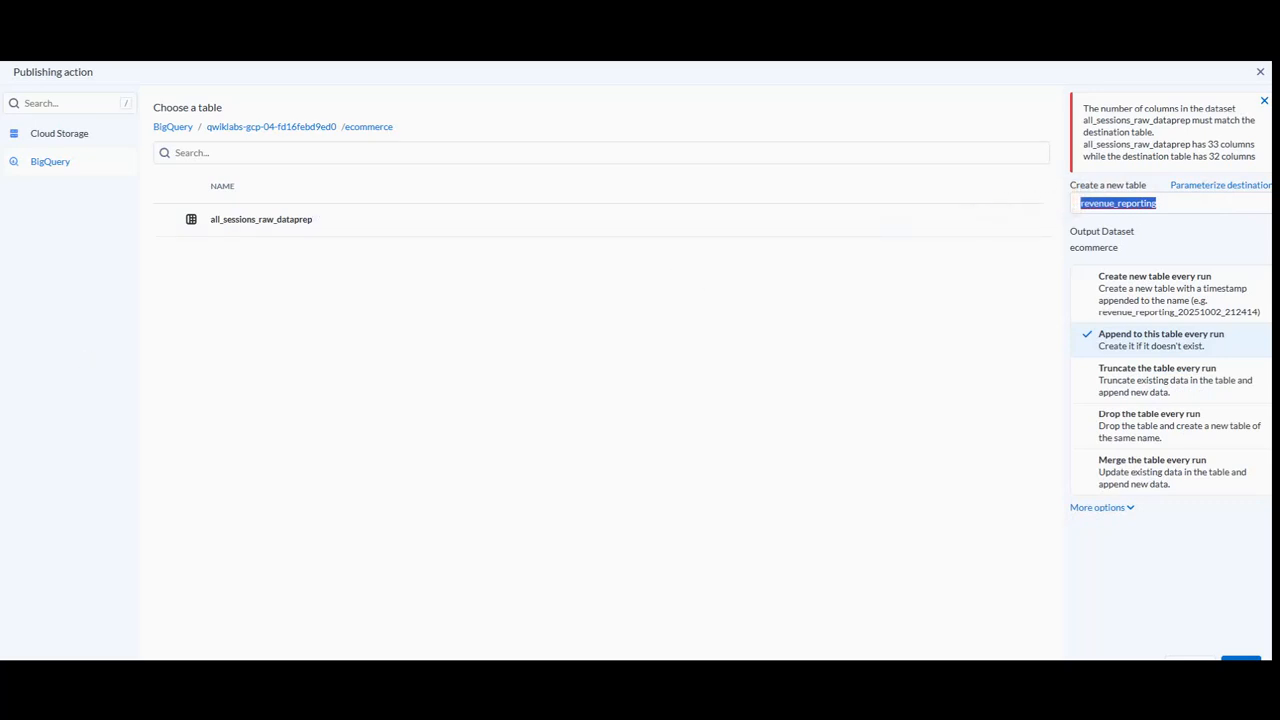
Step: Set the output table to be dropped every run, add the publishing action and run the job
{"action": "left_click", "coordinate": [1156, 436]}
{"action": "left_click", "coordinate": [1156, 437]}
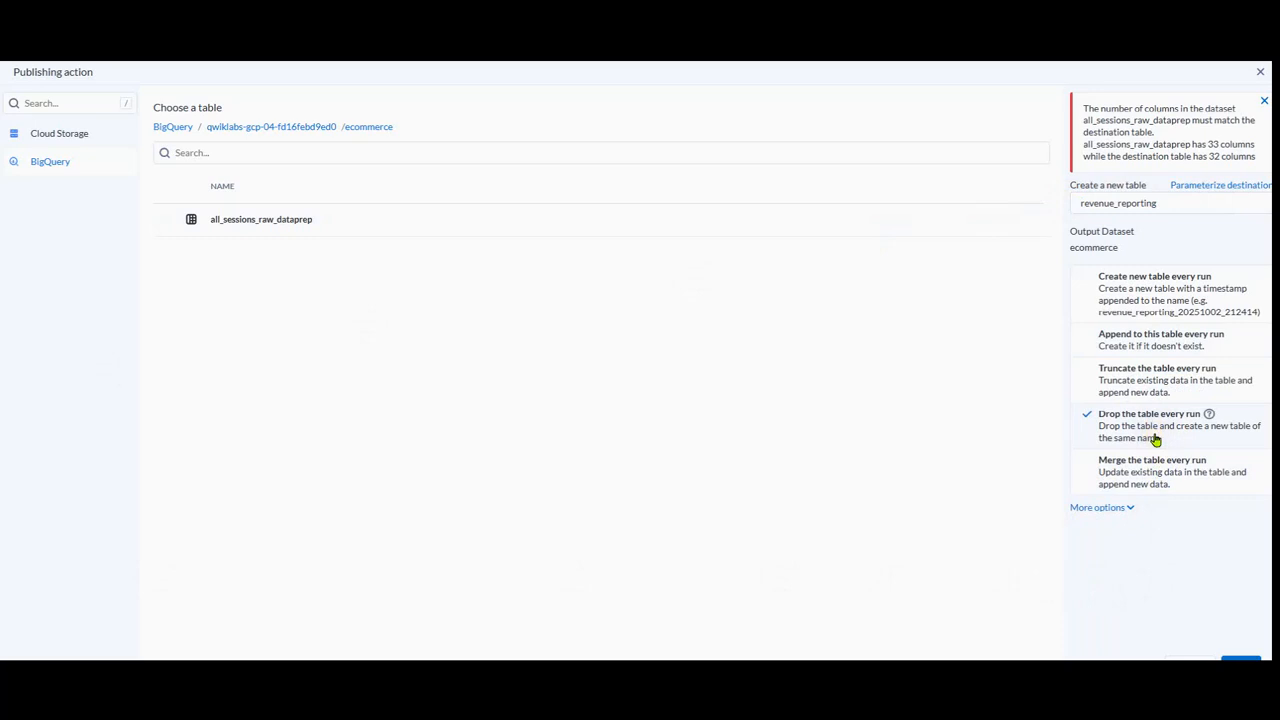
{"action": "left_click", "coordinate": [925, 466]}
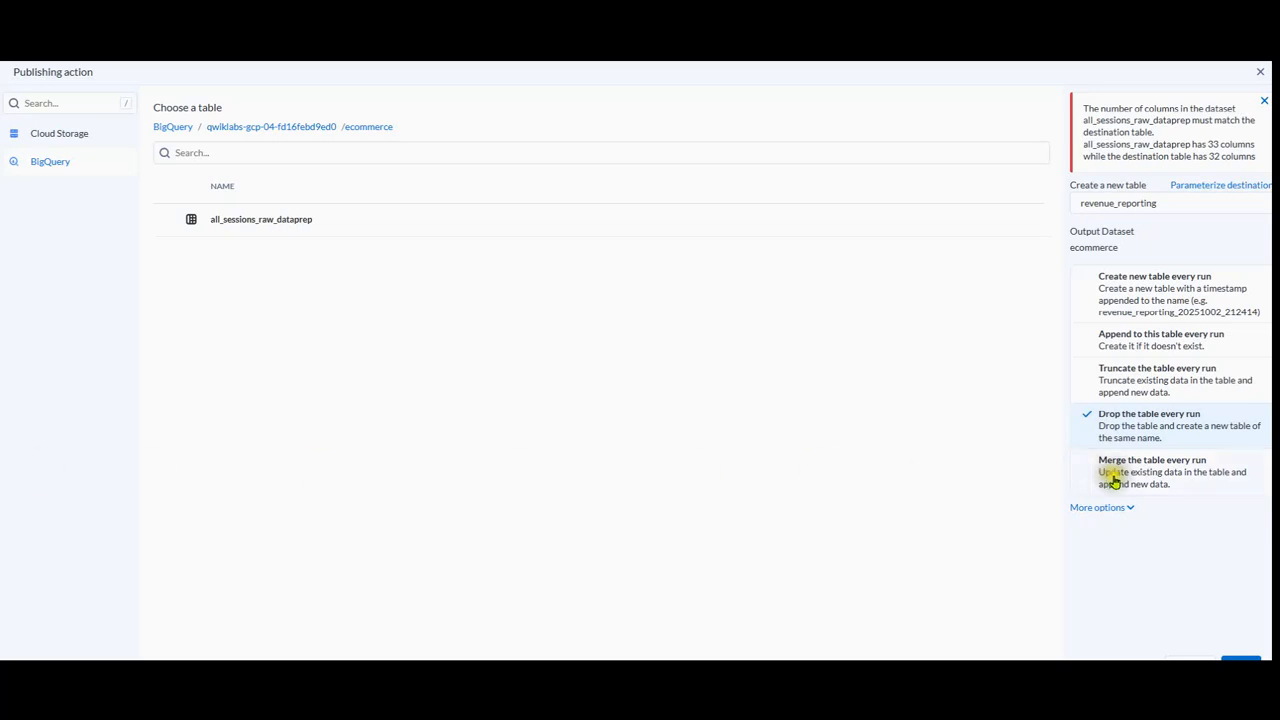
{"action": "left_click", "coordinate": [1171, 510]}
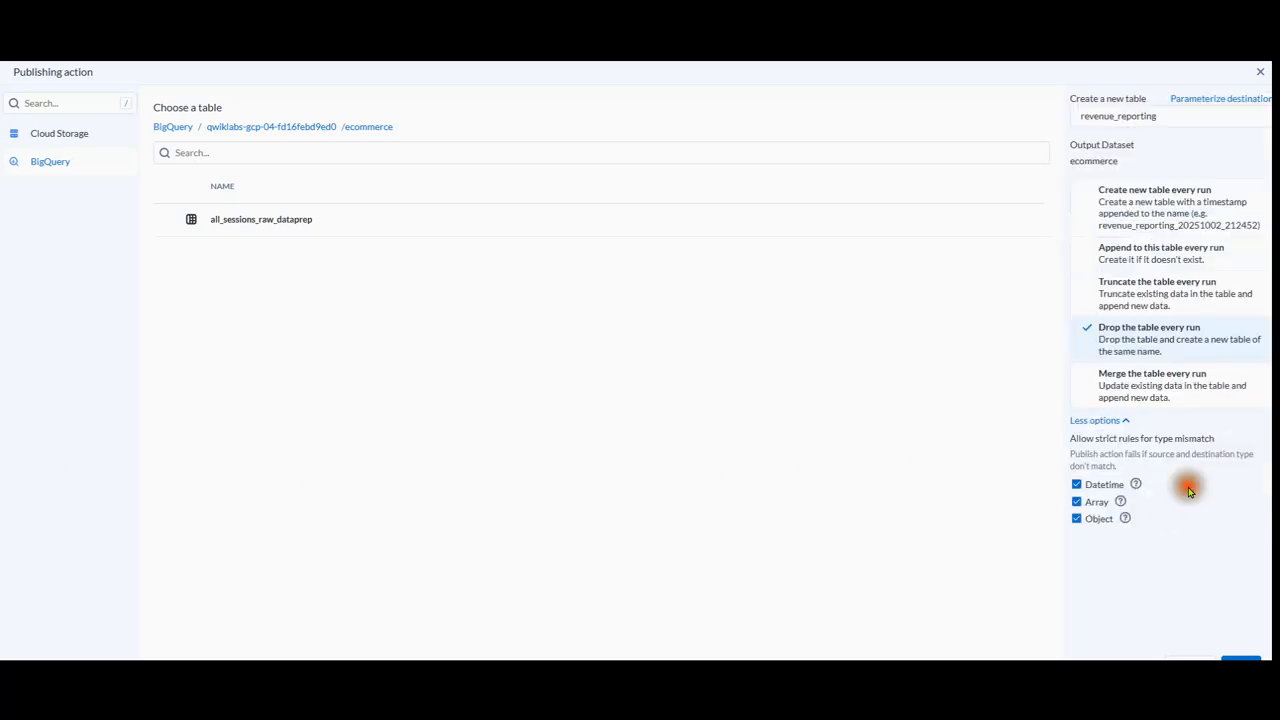
{"action": "left_click", "coordinate": [1257, 654]}
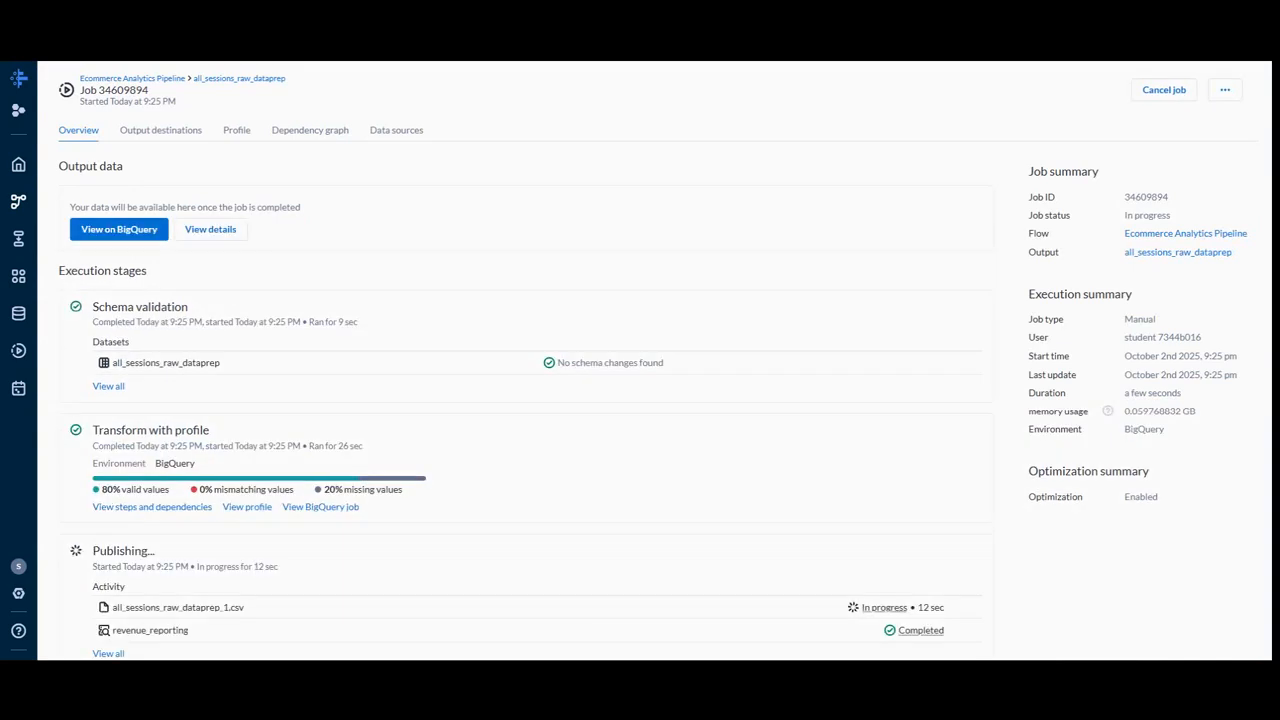
{"action": "left_click", "coordinate": [172, 629]}
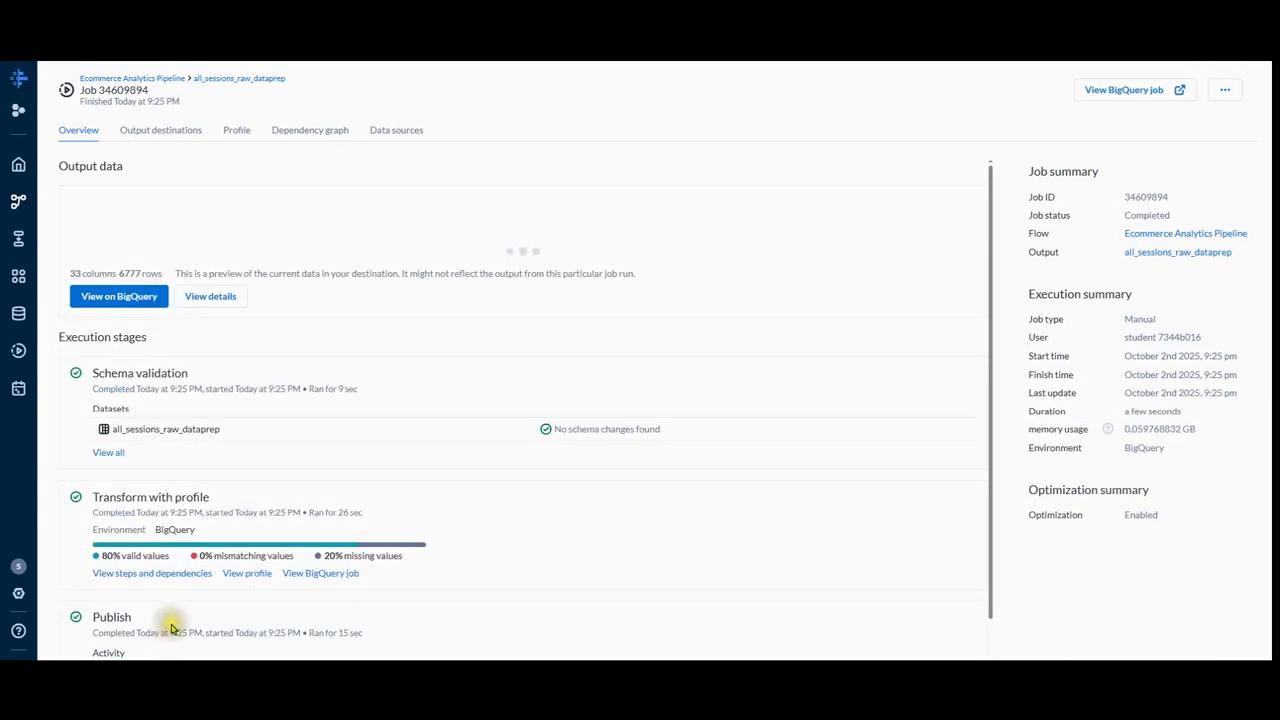
{"action": "scroll", "coordinate": [172, 629], "scroll_direction": "down", "scroll_amount": 1}
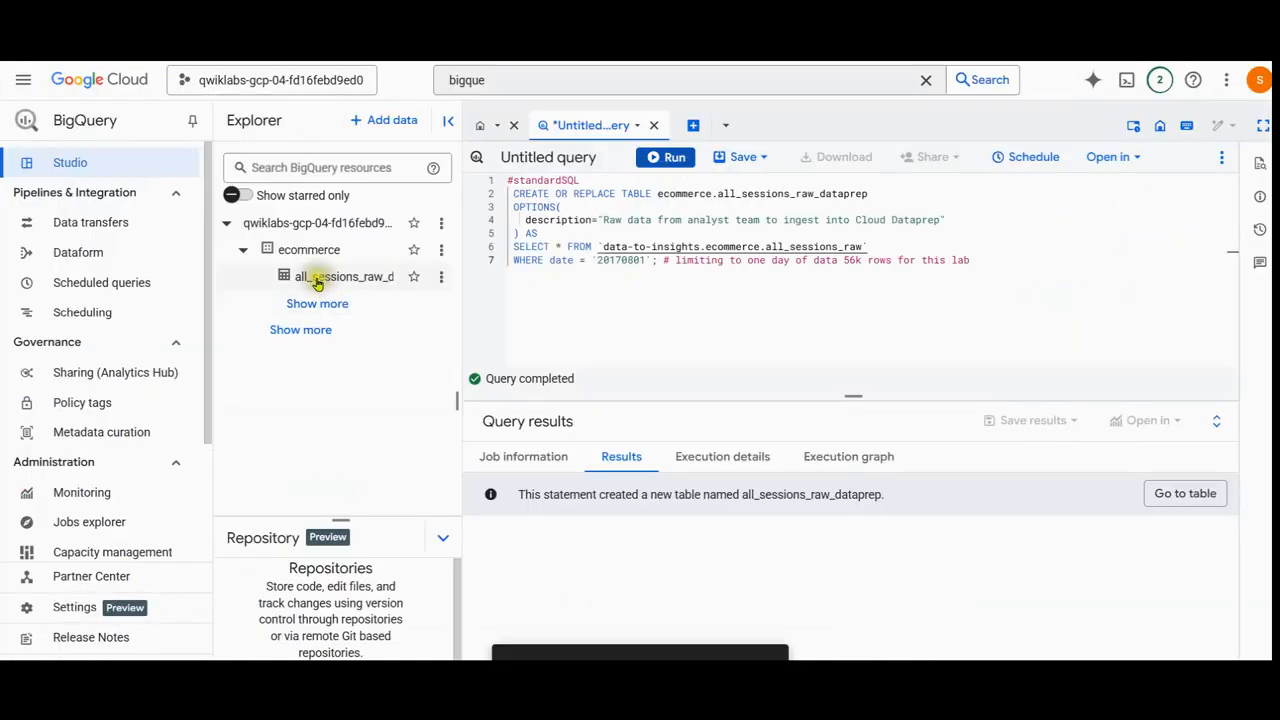
Step: Switch to BigQuery Studio and star the ecommerce dataset in the project's resource list
{"action": "right_click", "coordinate": [316, 283]}
{"action": "right_click", "coordinate": [303, 258]}
{"action": "left_click", "coordinate": [416, 251]}
{"action": "left_click", "coordinate": [438, 252]}
{"action": "left_click", "coordinate": [416, 253]}
{"action": "left_click", "coordinate": [441, 250]}
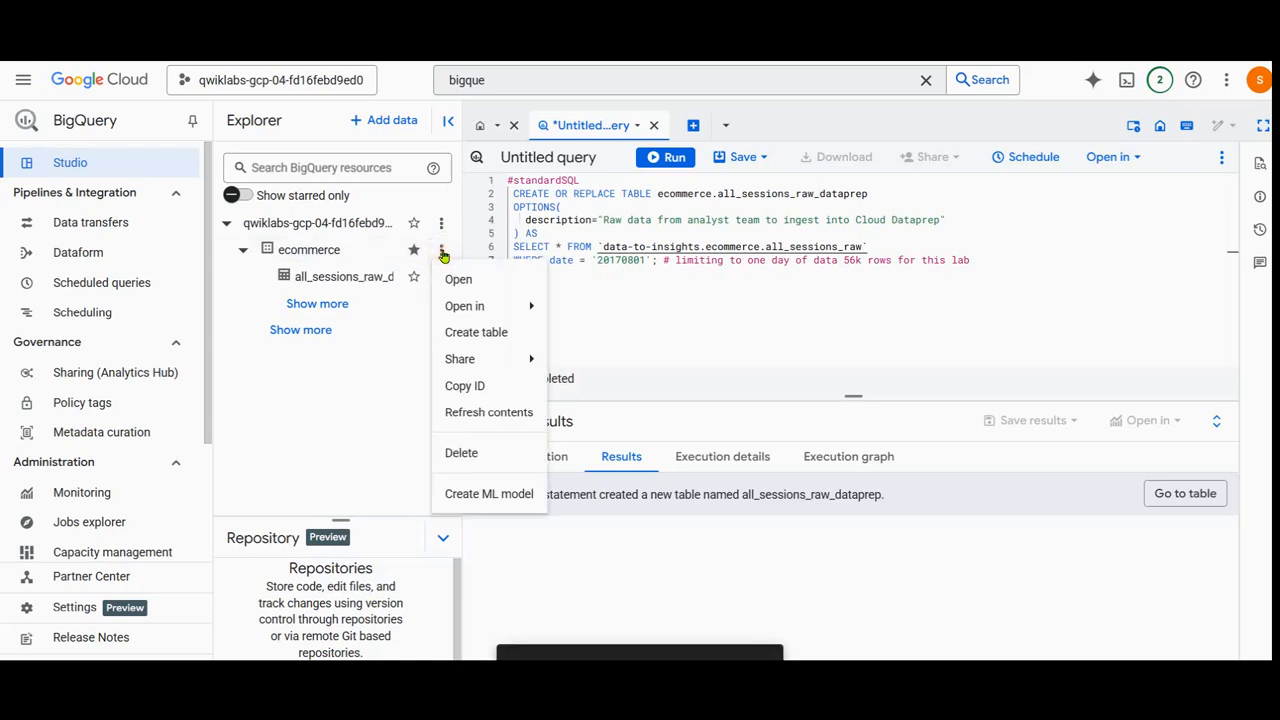
{"action": "mouse_move", "coordinate": [470, 318]}
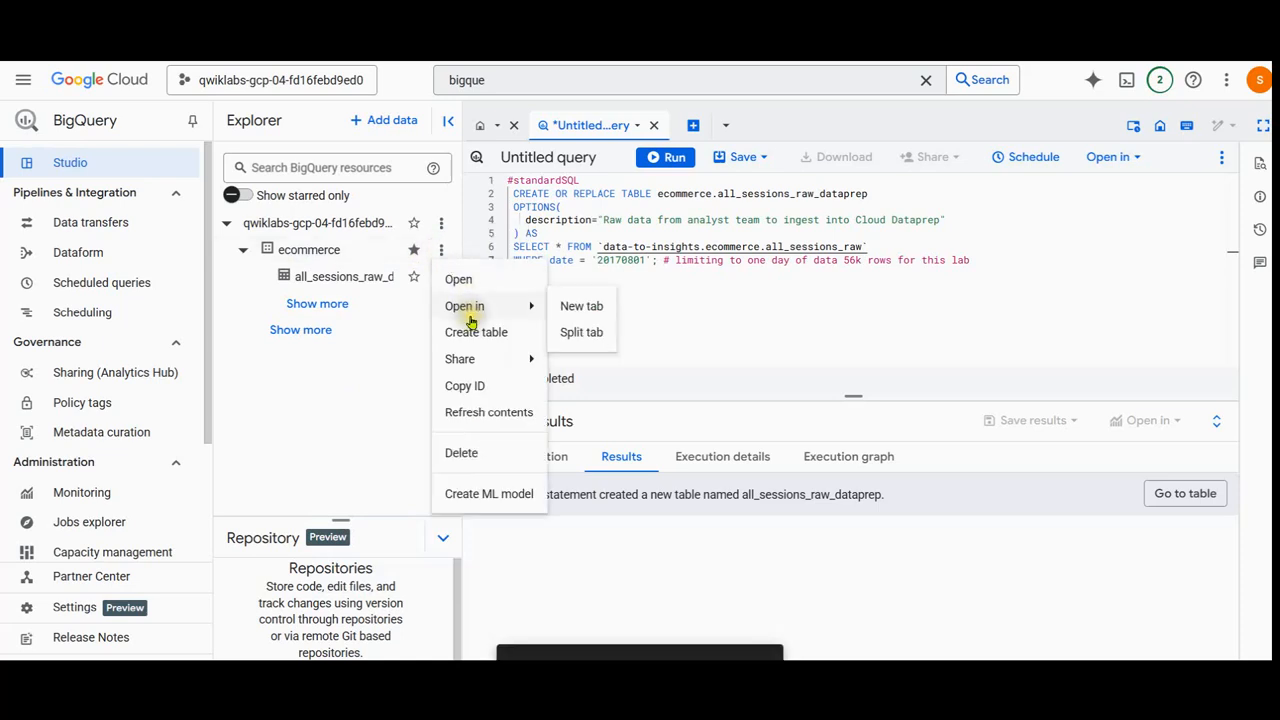
Step: Expand the ecommerce table list and preview the revenue_reporting table's rows across to its last columns
{"action": "left_click", "coordinate": [315, 304]}
{"action": "left_click", "coordinate": [315, 304]}
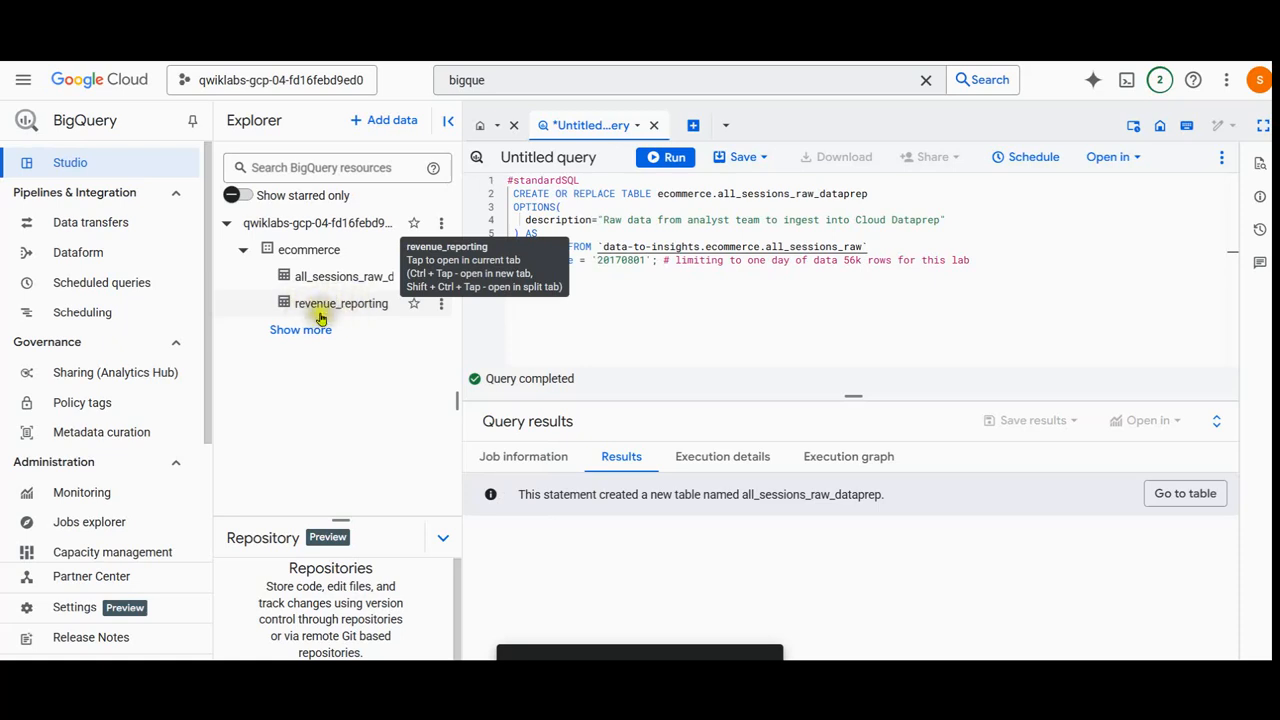
{"action": "left_click", "coordinate": [340, 303]}
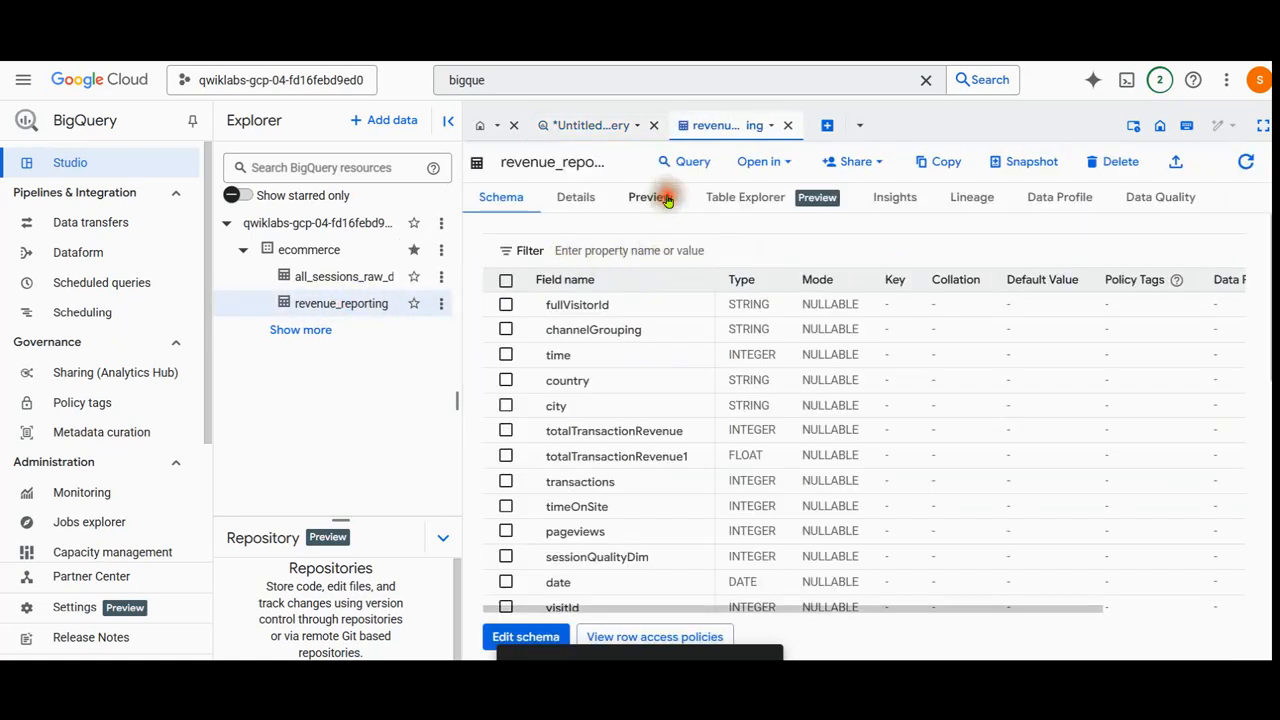
{"action": "left_click", "coordinate": [650, 197]}
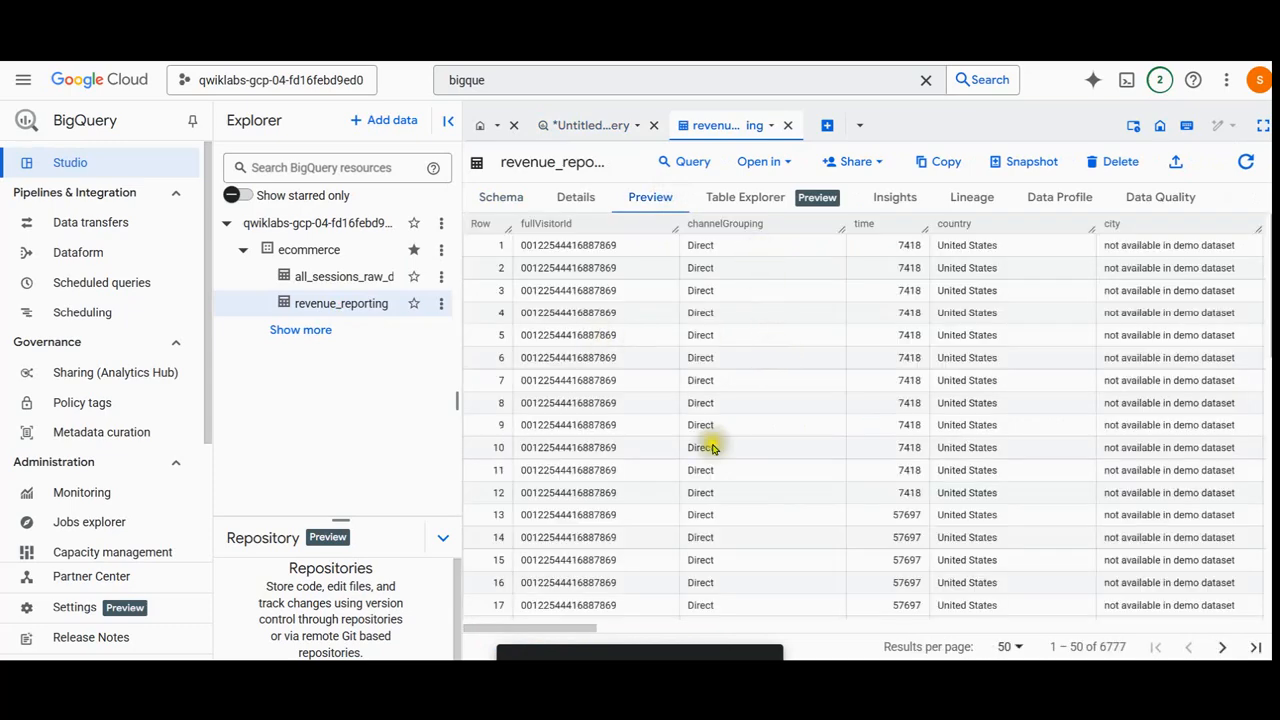
{"action": "left_click_drag", "start_coordinate": [588, 632], "coordinate": [1224, 630]}
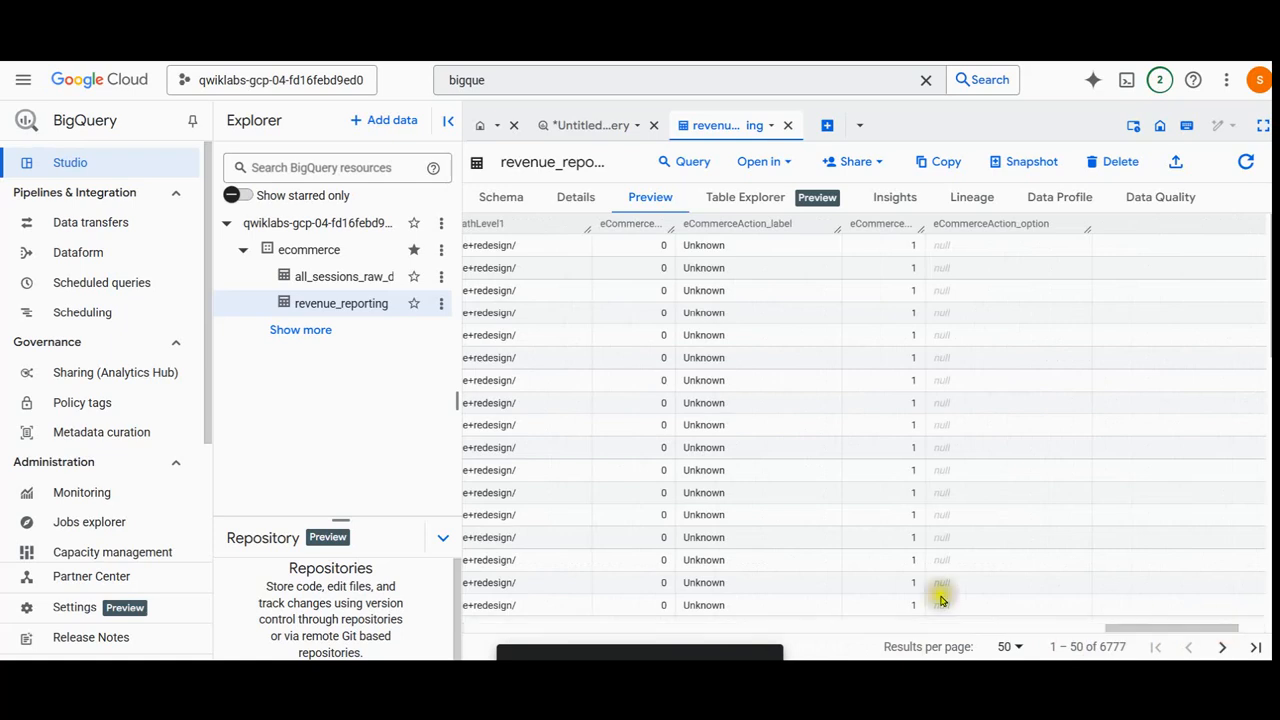